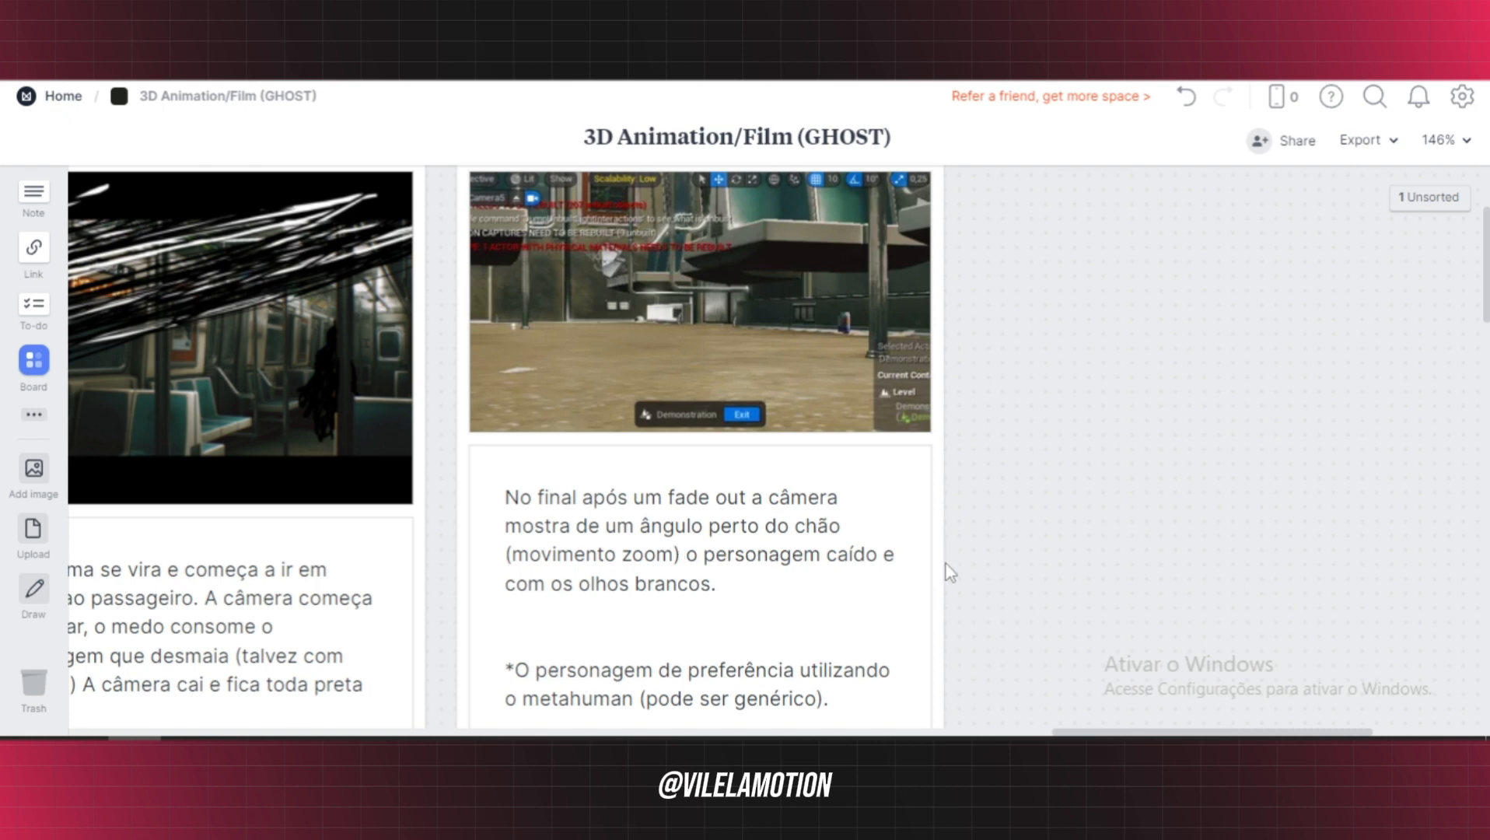
Read the final scene's notes on the GHOST storyboard board
{"action": "scroll", "coordinate": [926, 570], "scroll_direction": "down", "scroll_amount": 2}
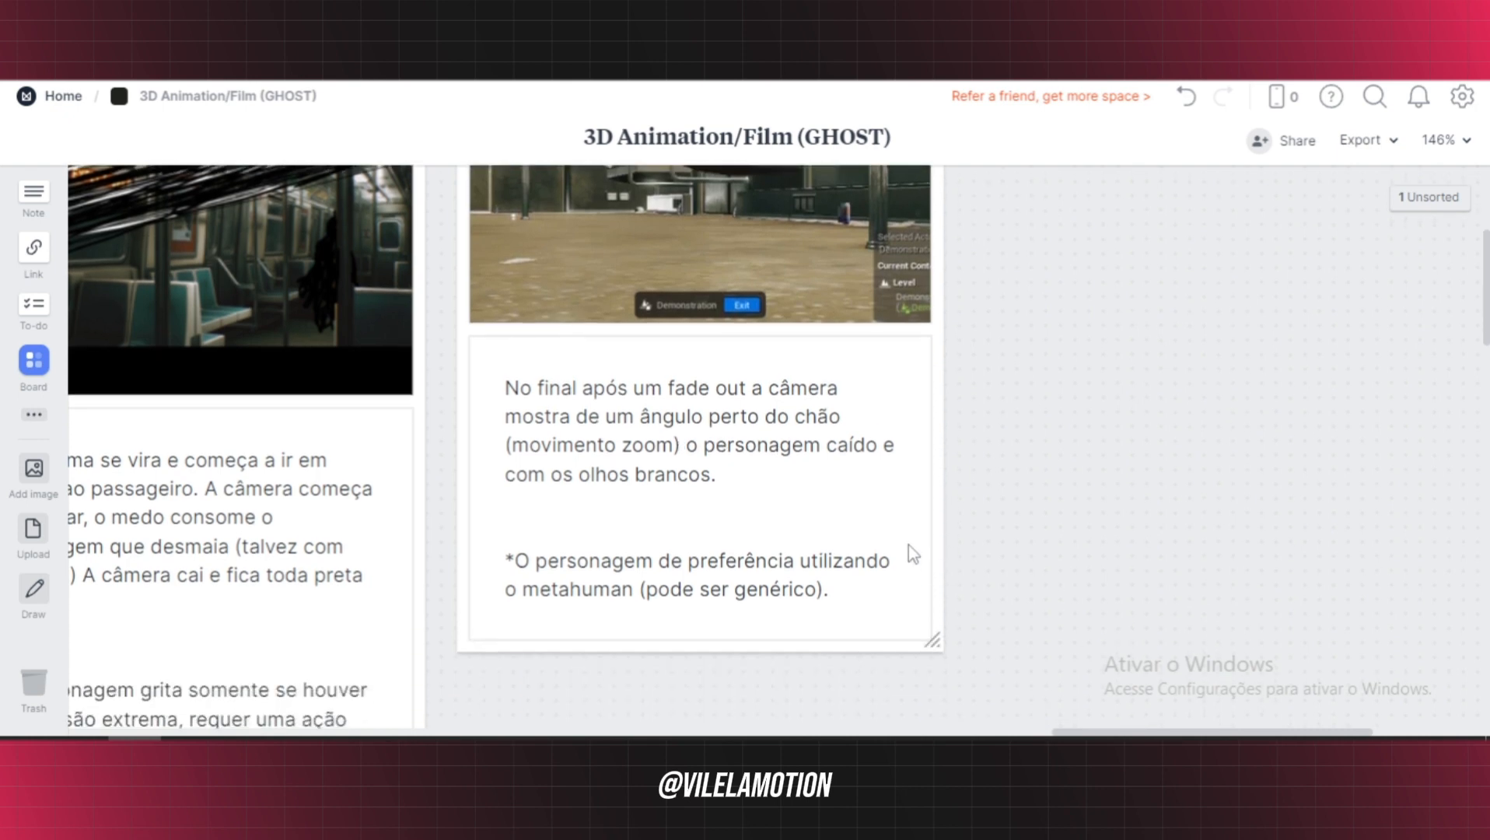
{"action": "scroll", "coordinate": [956, 505], "scroll_direction": "down", "scroll_amount": 3}
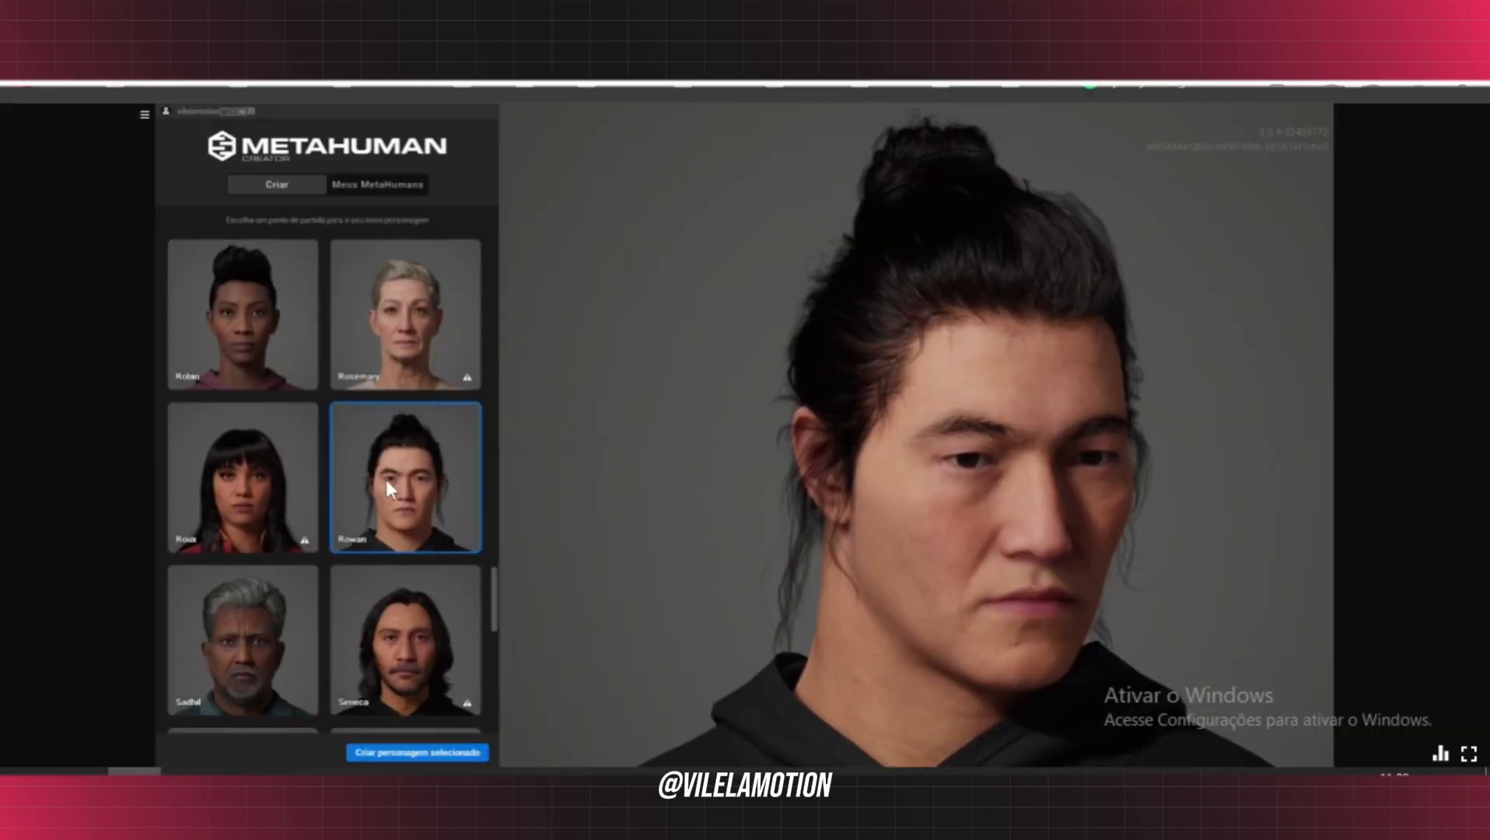
Switch to MetaHuman Creator, browse the preset characters and pick one from the gallery
{"action": "scroll", "coordinate": [362, 536], "scroll_direction": "up", "scroll_amount": 10}
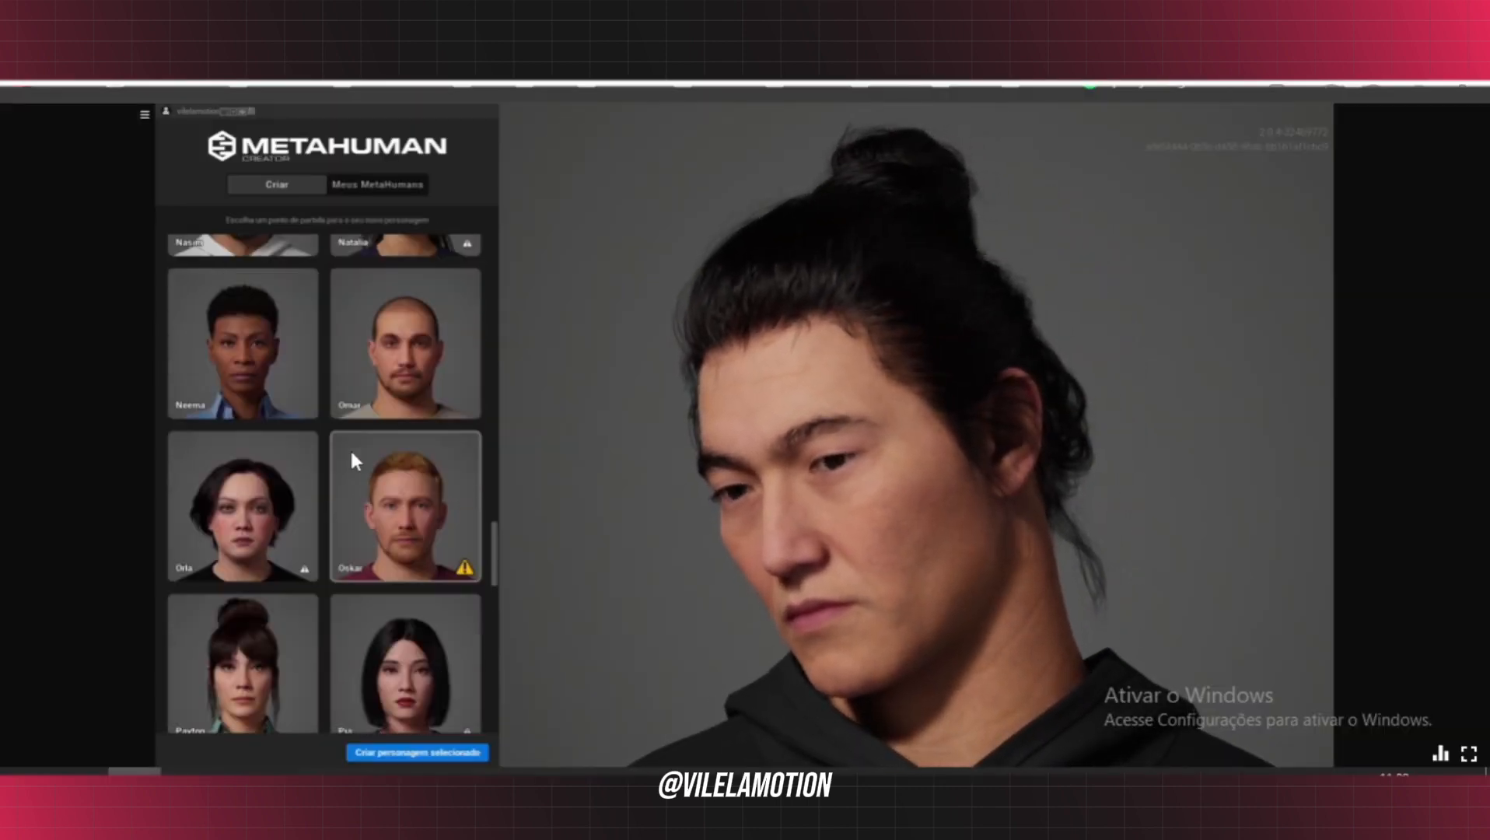
{"action": "scroll", "coordinate": [352, 466], "scroll_direction": "up", "scroll_amount": 8}
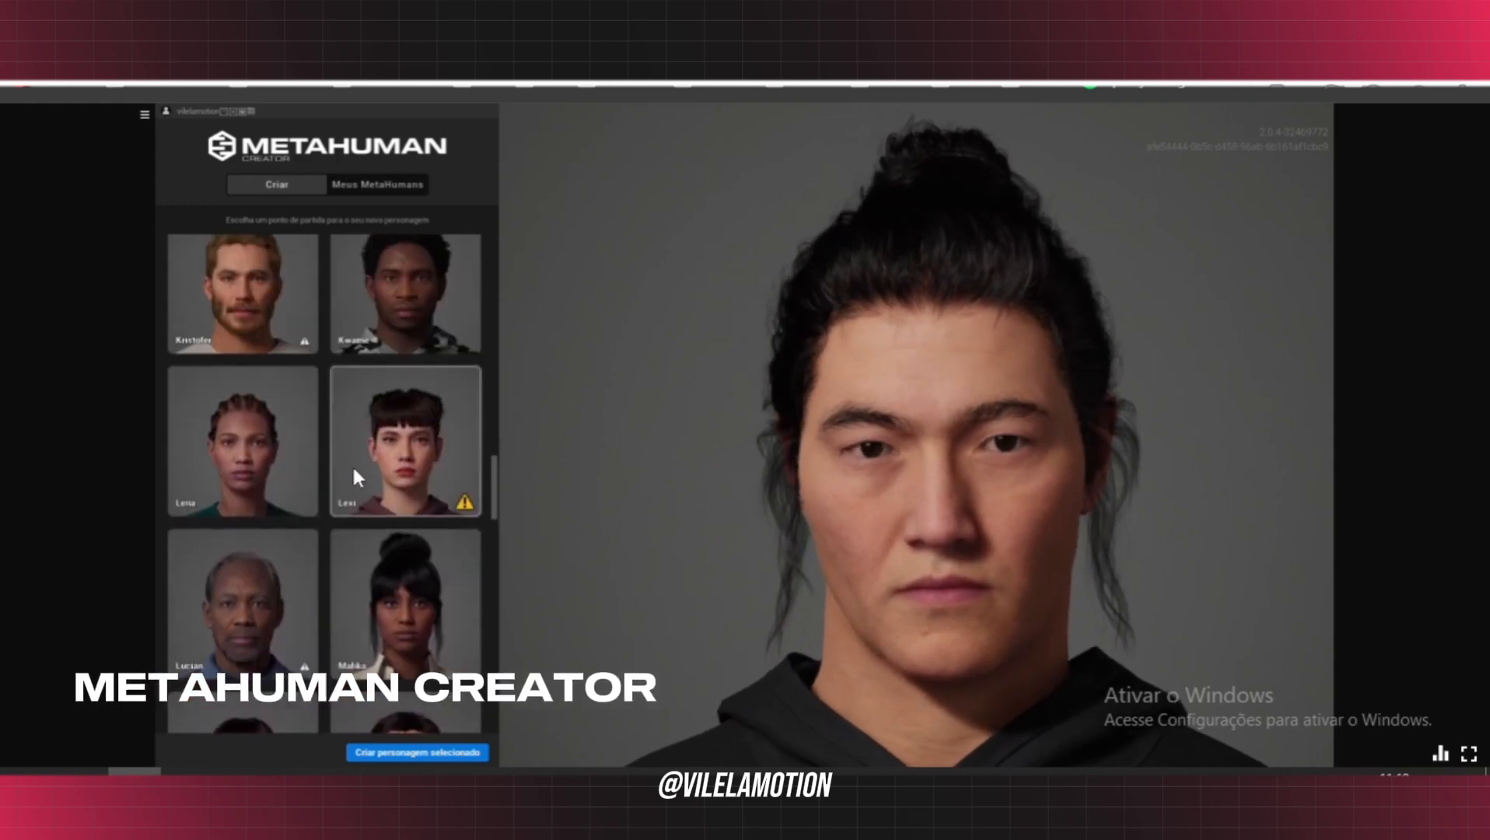
{"action": "scroll", "coordinate": [354, 476], "scroll_direction": "up", "scroll_amount": 5}
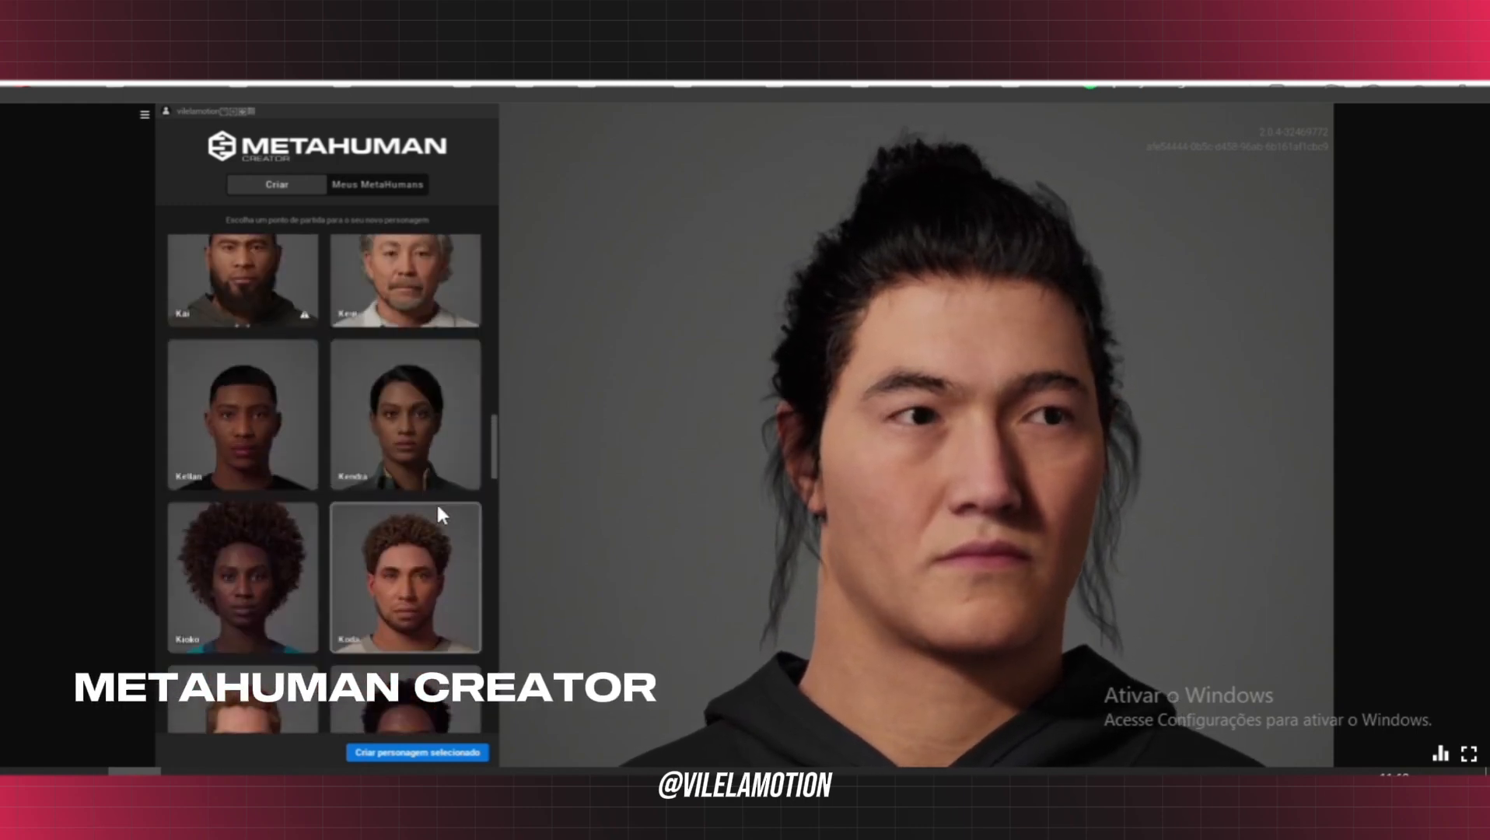
{"action": "scroll", "coordinate": [399, 493], "scroll_direction": "up", "scroll_amount": 4}
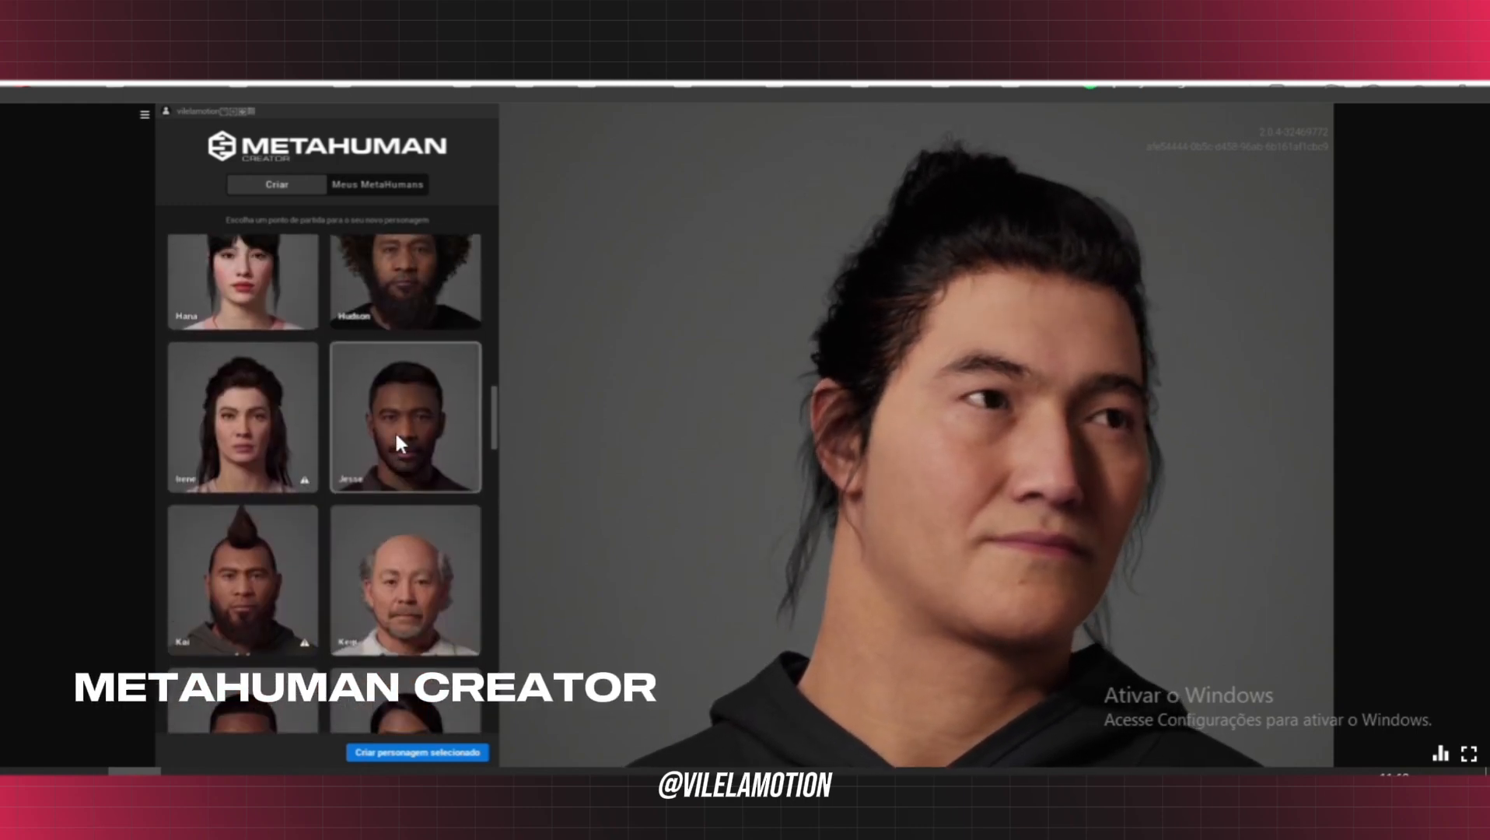
{"action": "scroll", "coordinate": [381, 454], "scroll_direction": "up", "scroll_amount": 6}
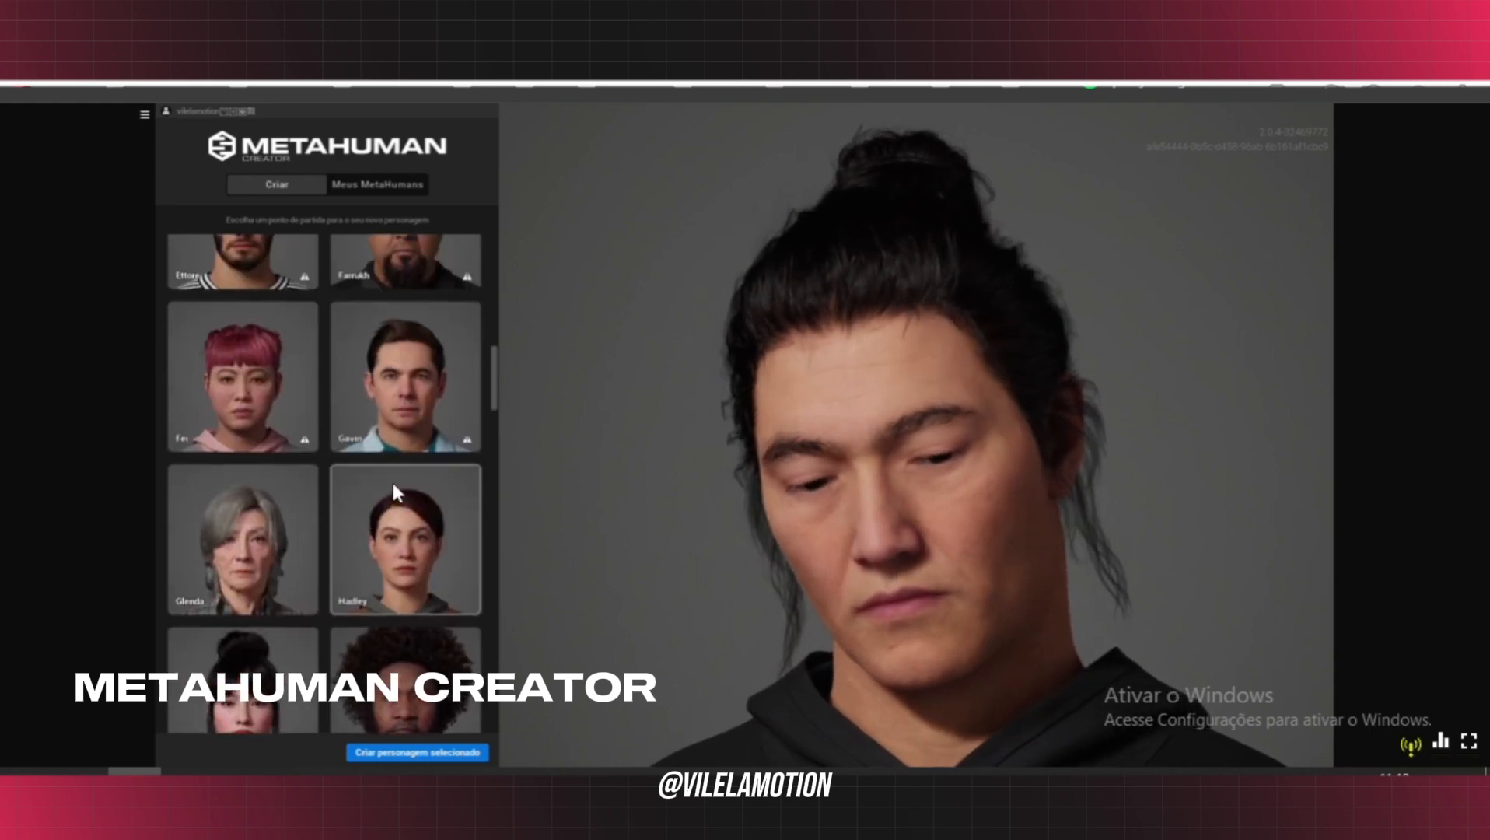
{"action": "scroll", "coordinate": [381, 455], "scroll_direction": "up", "scroll_amount": 4}
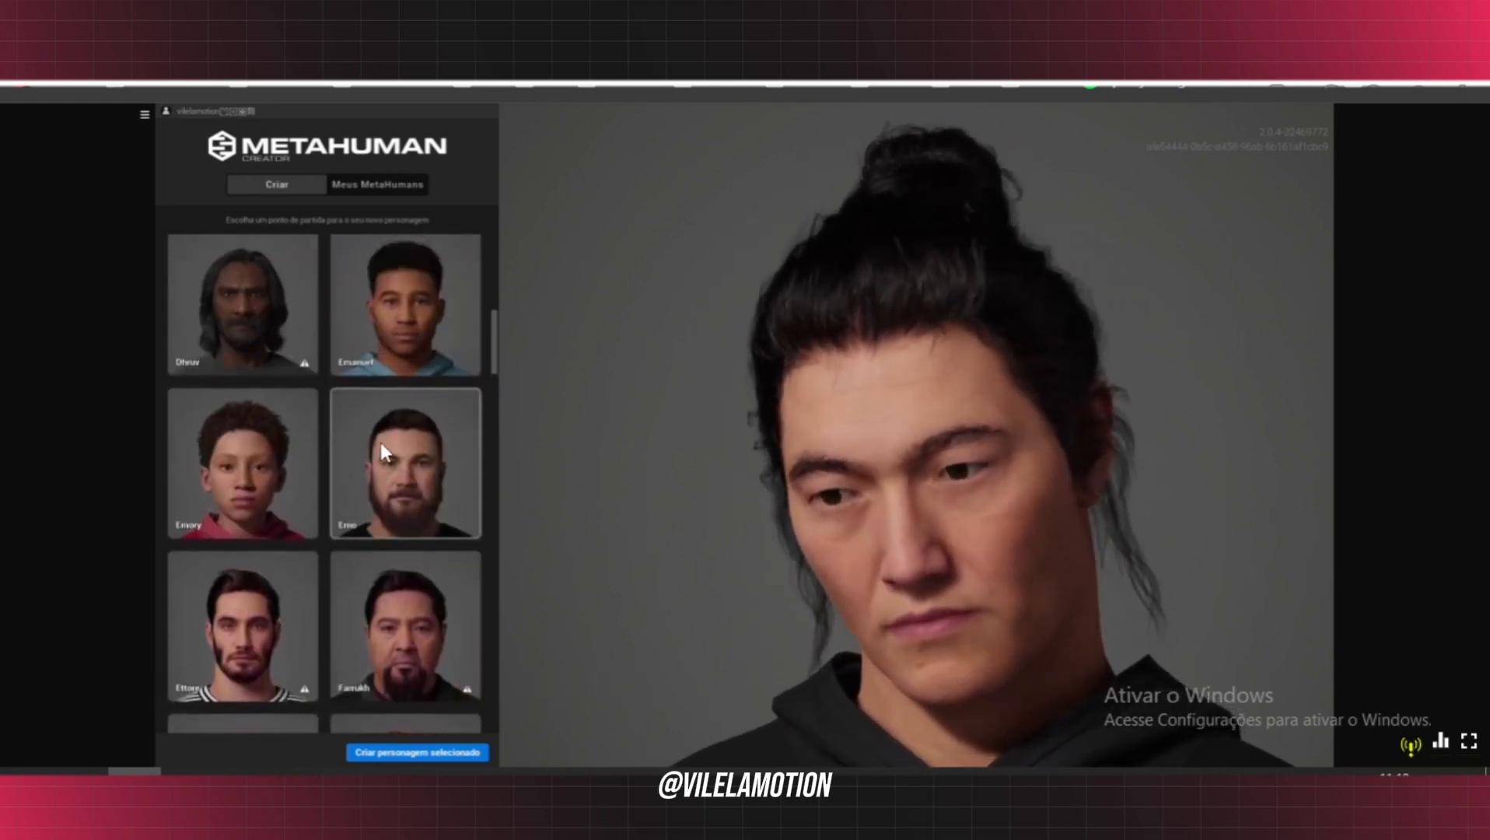
{"action": "scroll", "coordinate": [382, 453], "scroll_direction": "up", "scroll_amount": 1}
{"action": "left_click", "coordinate": [408, 527]}
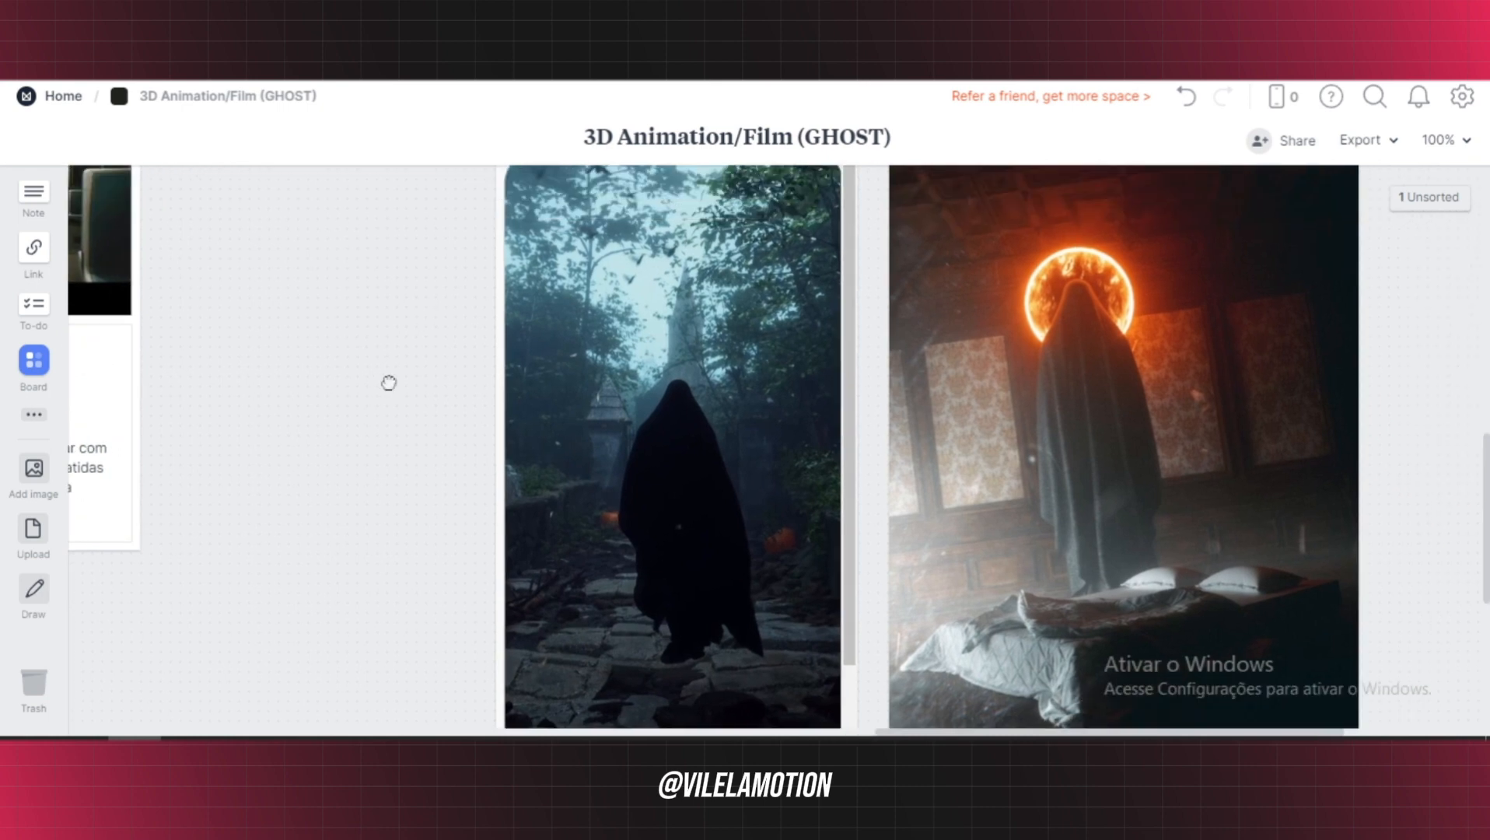
Return to the GHOST board and play and pause the reference video of the cloaked figure in the graveyard
{"action": "middle_click_drag", "start_coordinate": [389, 383], "coordinate": [145, 602]}
{"action": "middle_click_drag", "start_coordinate": [802, 285], "coordinate": [960, 106]}
{"action": "middle_click_drag", "start_coordinate": [790, 406], "coordinate": [794, 276]}
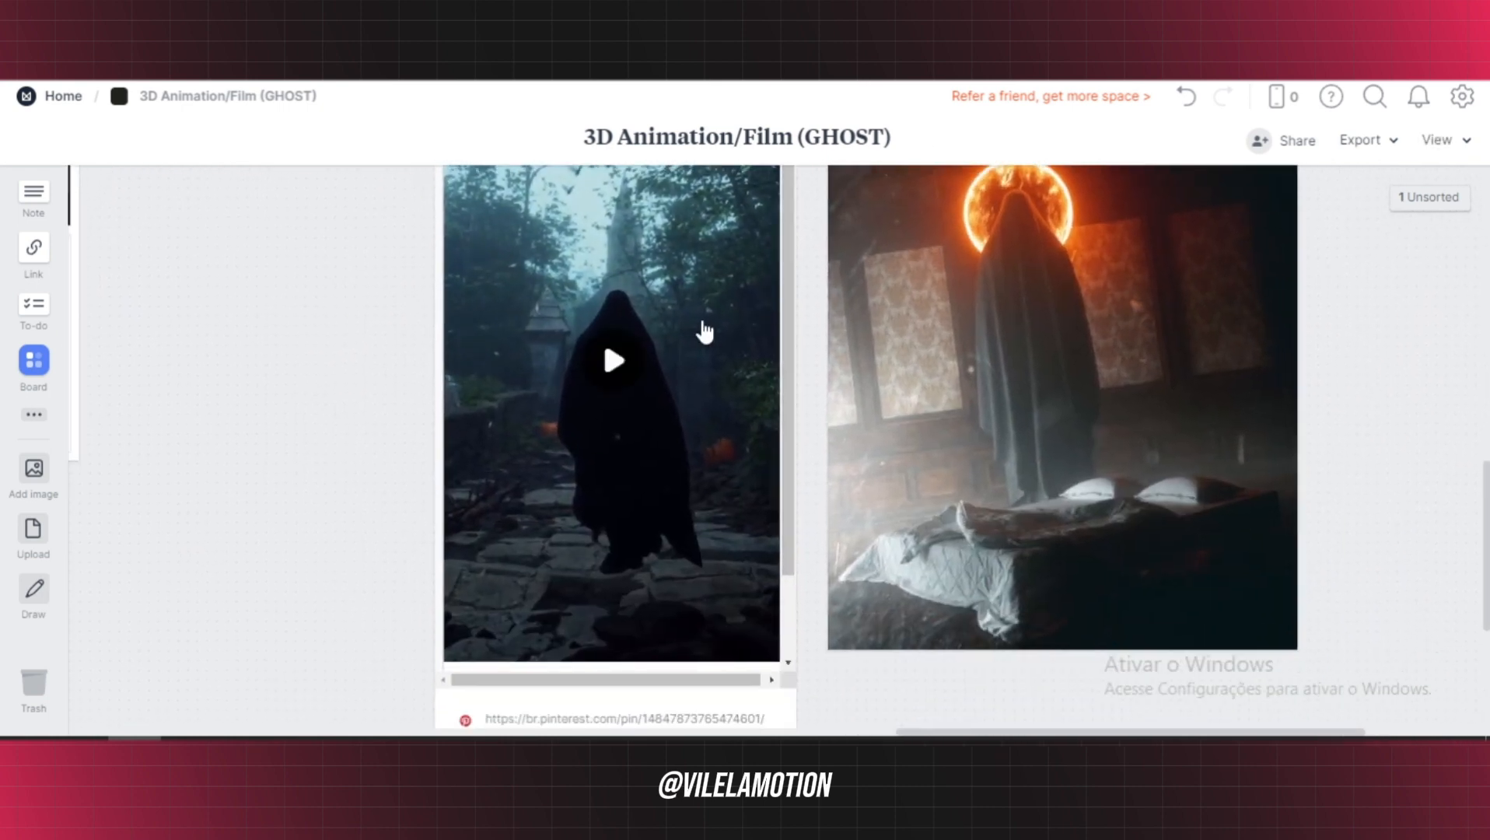
{"action": "left_click", "coordinate": [612, 364]}
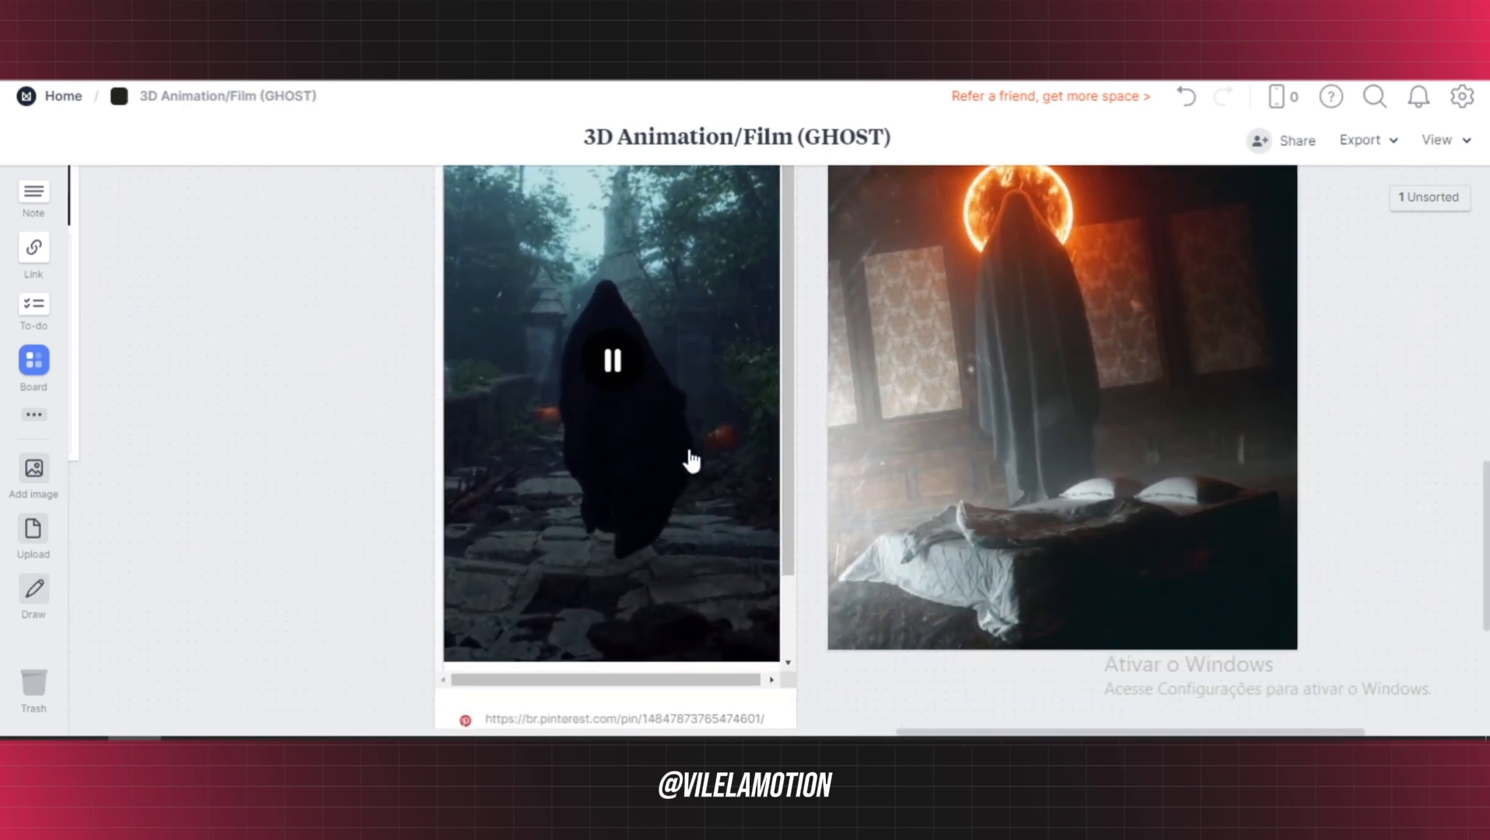
{"action": "middle_click_drag", "start_coordinate": [815, 383], "coordinate": [808, 406]}
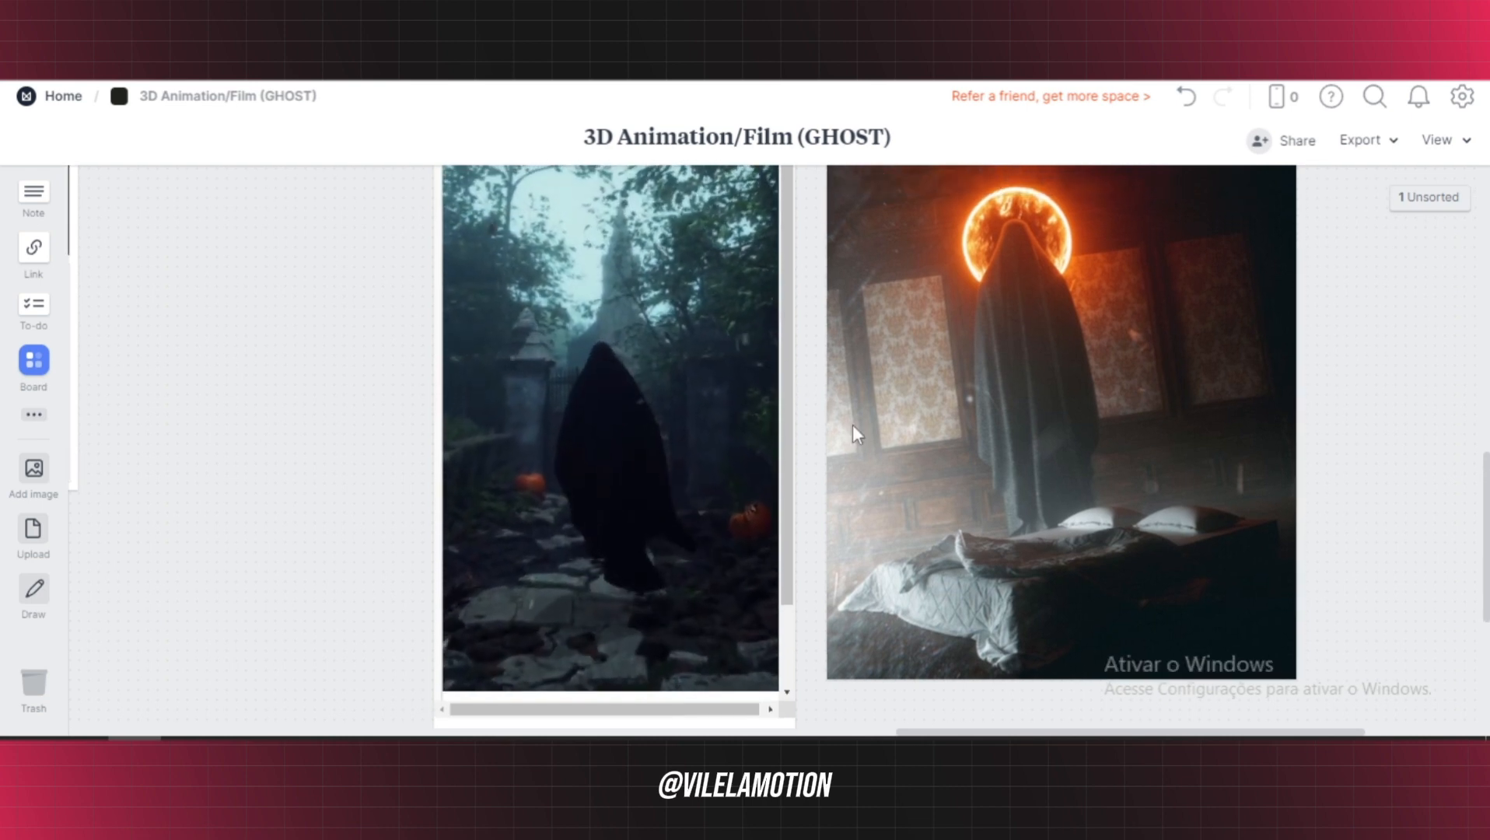
{"action": "left_click", "coordinate": [615, 398]}
{"action": "middle_click_drag", "start_coordinate": [1348, 319], "coordinate": [1192, 415]}
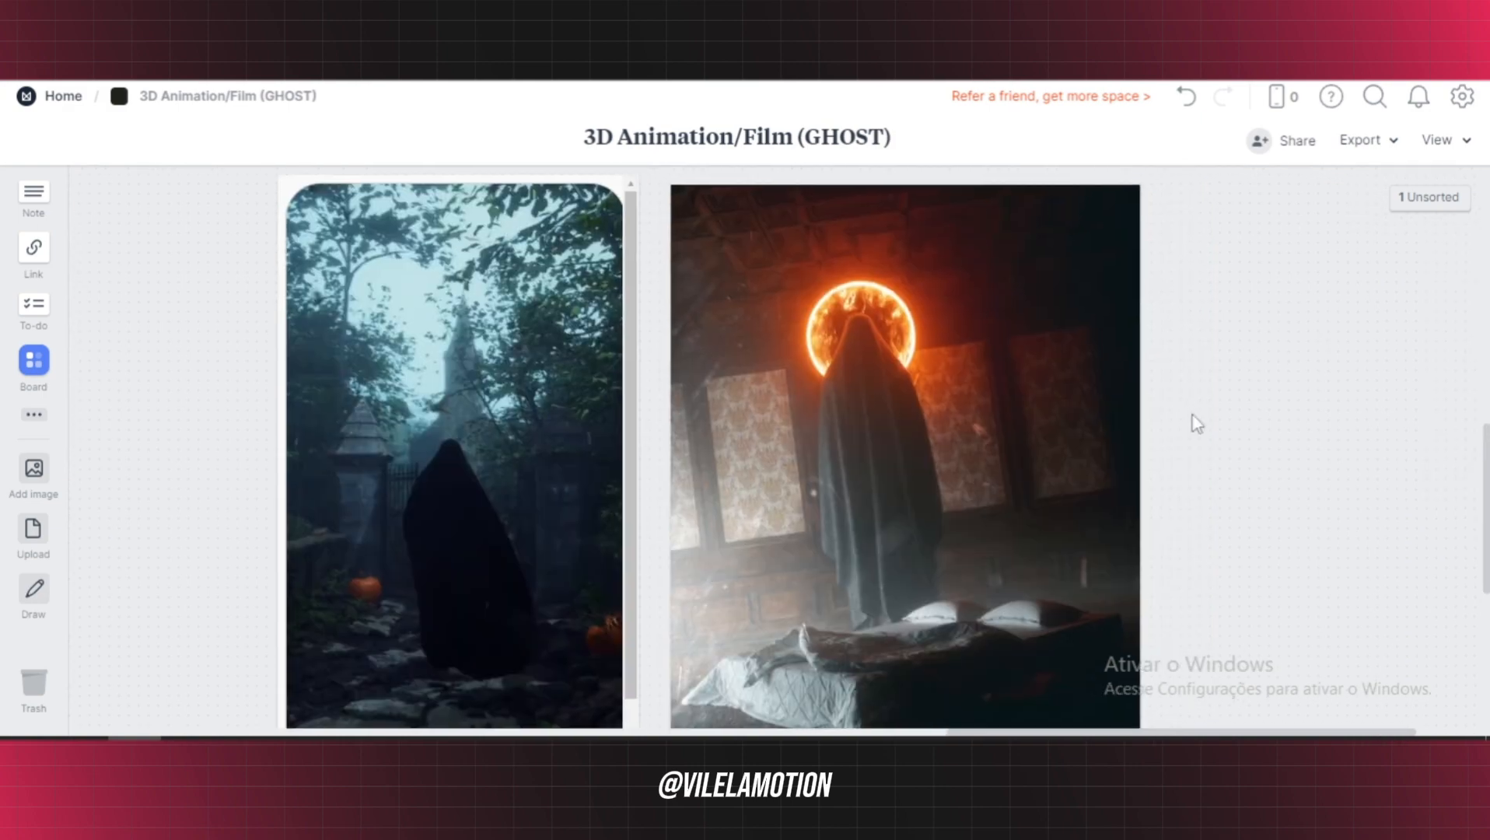
Play and pause the subway door reference video on the GHOST board
{"action": "middle_click_drag", "start_coordinate": [1003, 392], "coordinate": [1185, 262]}
{"action": "middle_click_drag", "start_coordinate": [234, 208], "coordinate": [1017, 503]}
{"action": "middle_click_drag", "start_coordinate": [204, 298], "coordinate": [1129, 537]}
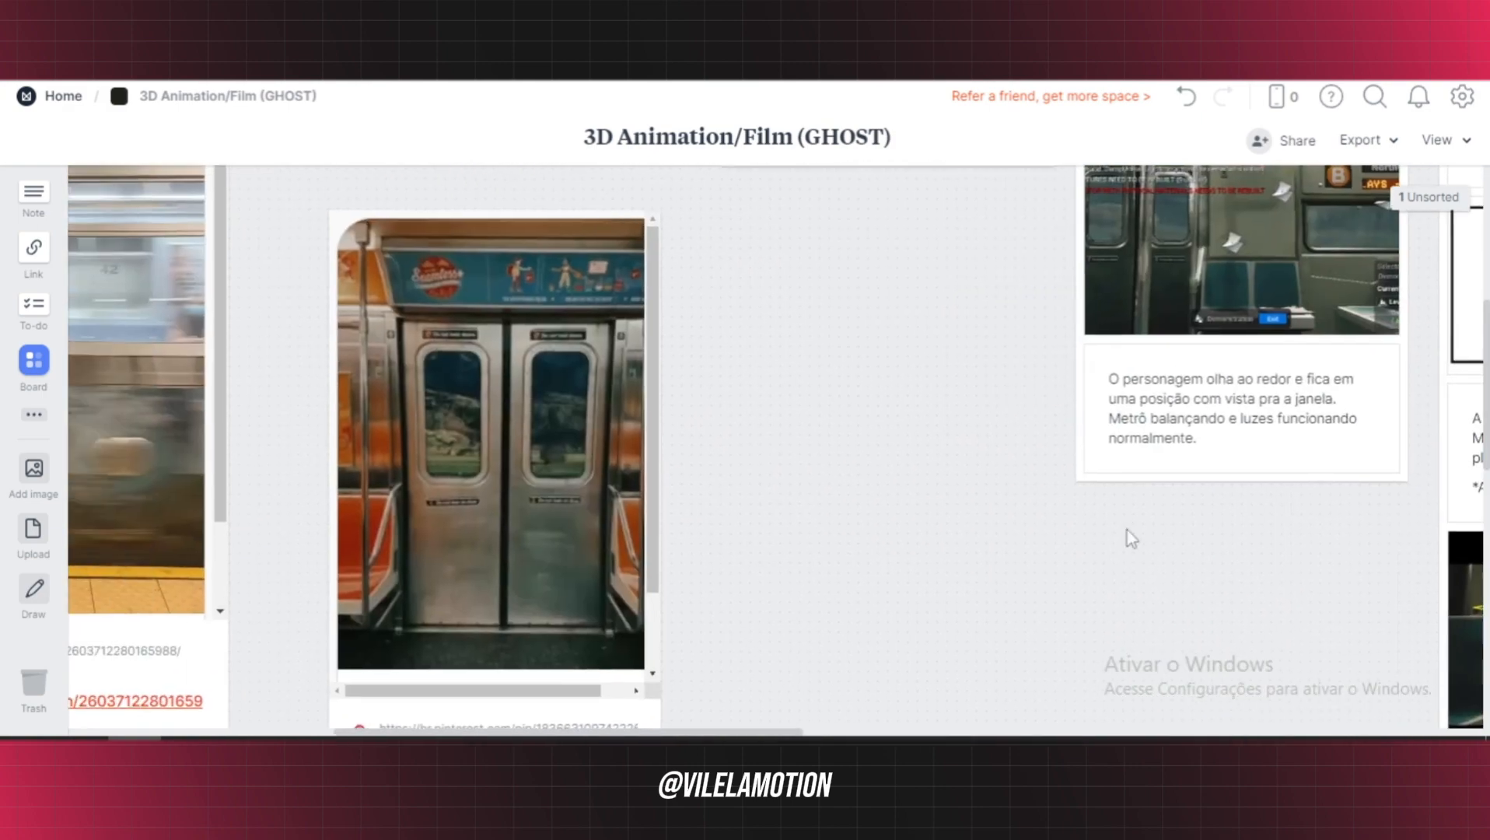
{"action": "middle_click_drag", "start_coordinate": [796, 394], "coordinate": [951, 323]}
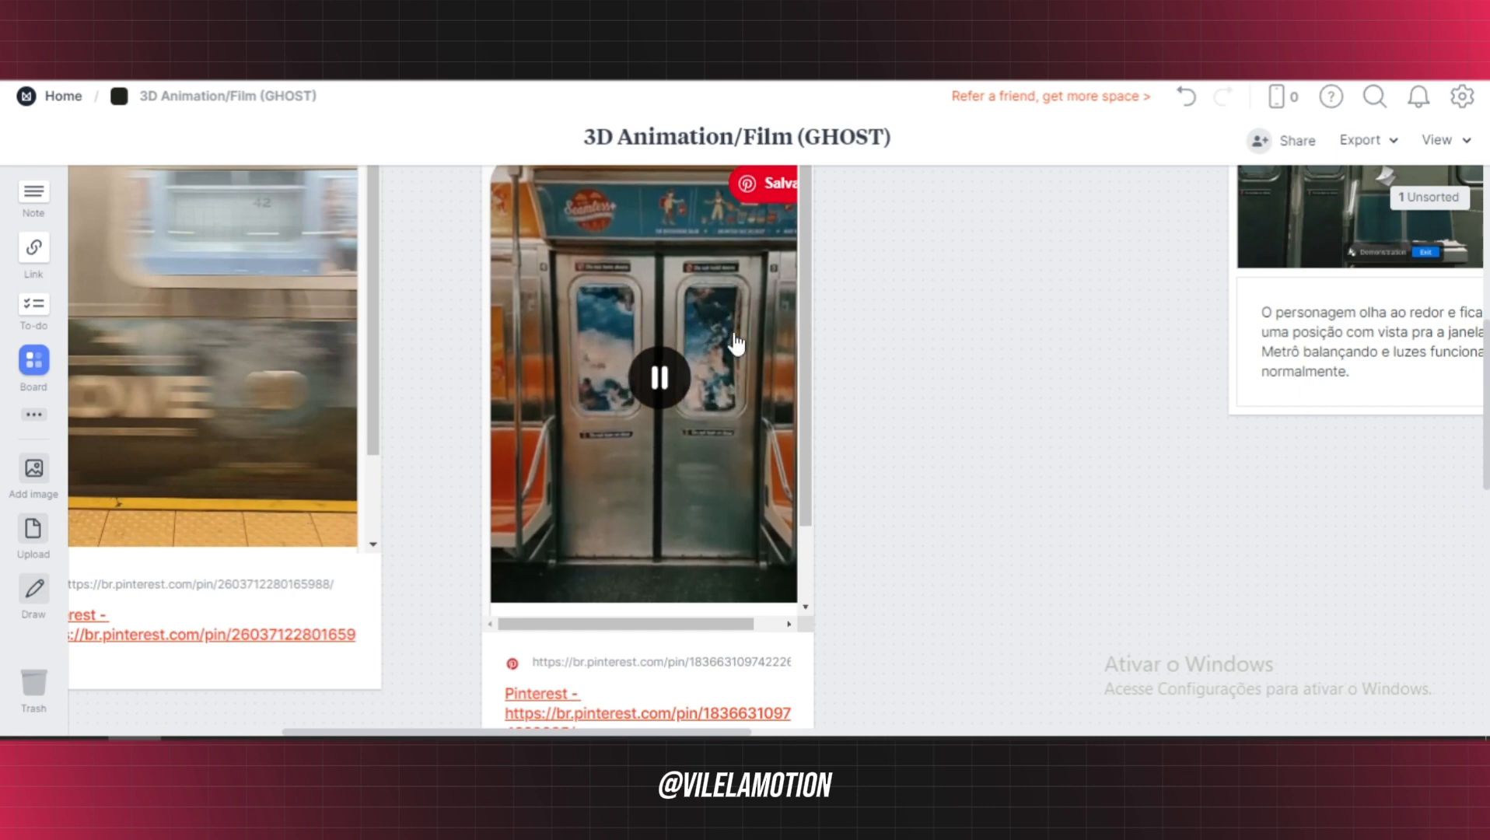
{"action": "left_click", "coordinate": [677, 389]}
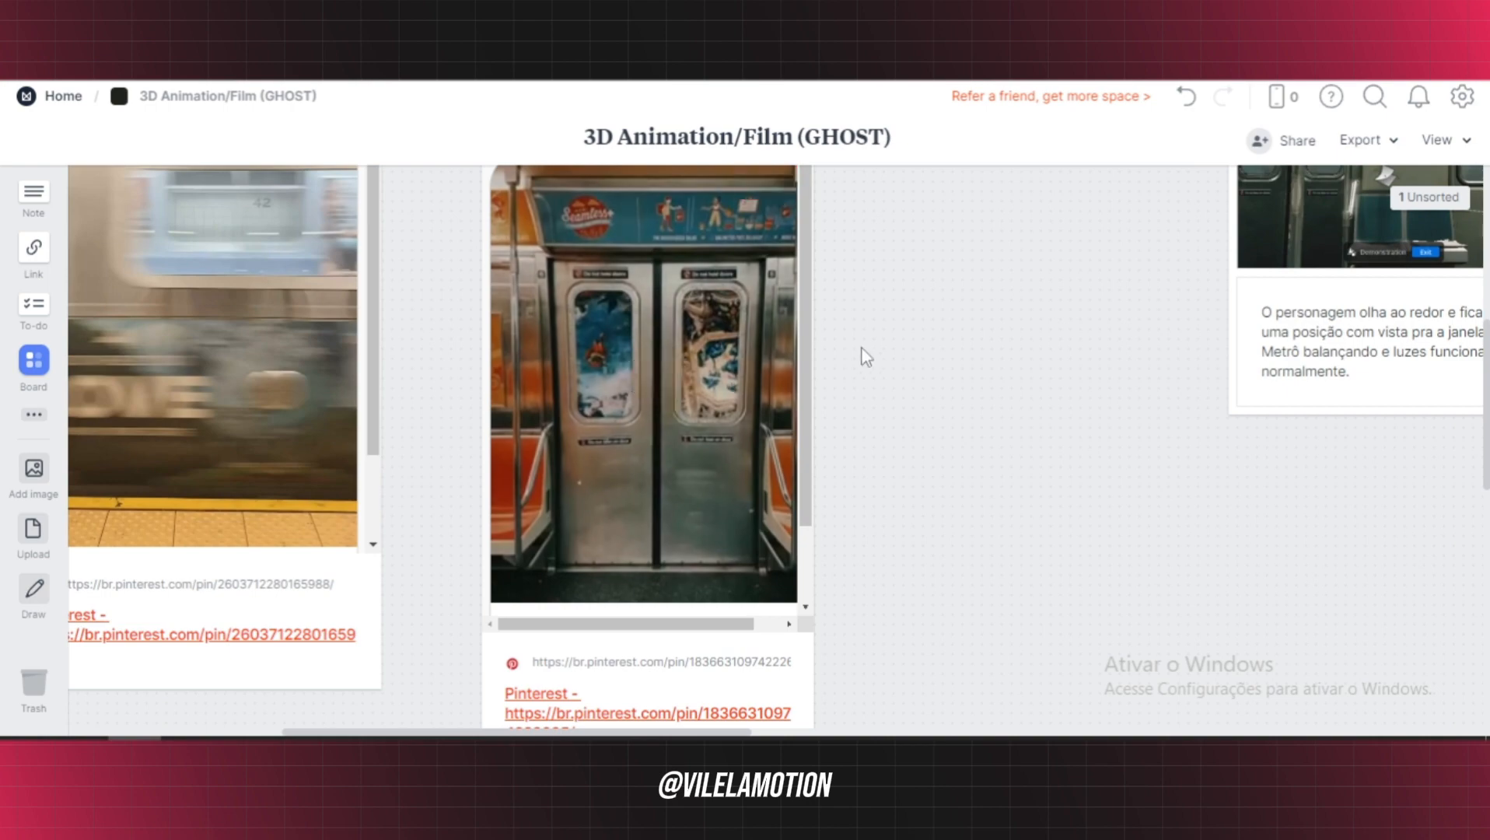
Review the whole storyboard layout and replay the cloaked figure reference video, pausing it partway
{"action": "scroll", "coordinate": [928, 476], "scroll_direction": "up", "scroll_amount": 2}
{"action": "scroll", "coordinate": [908, 436], "scroll_direction": "down", "scroll_amount": 5, "text": "ctrl"}
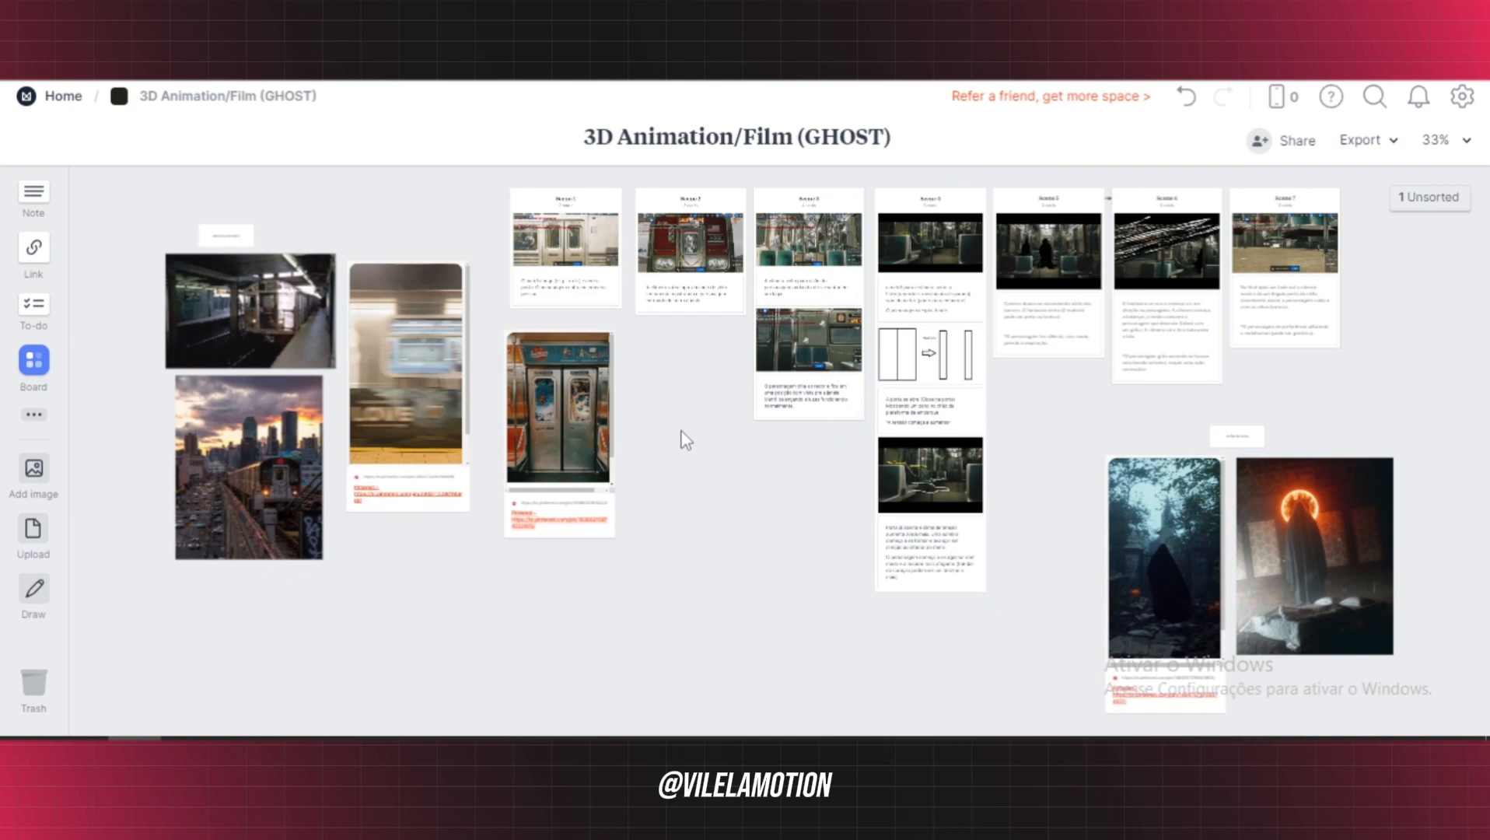
{"action": "scroll", "coordinate": [616, 449], "scroll_direction": "up", "scroll_amount": 3, "text": "ctrl"}
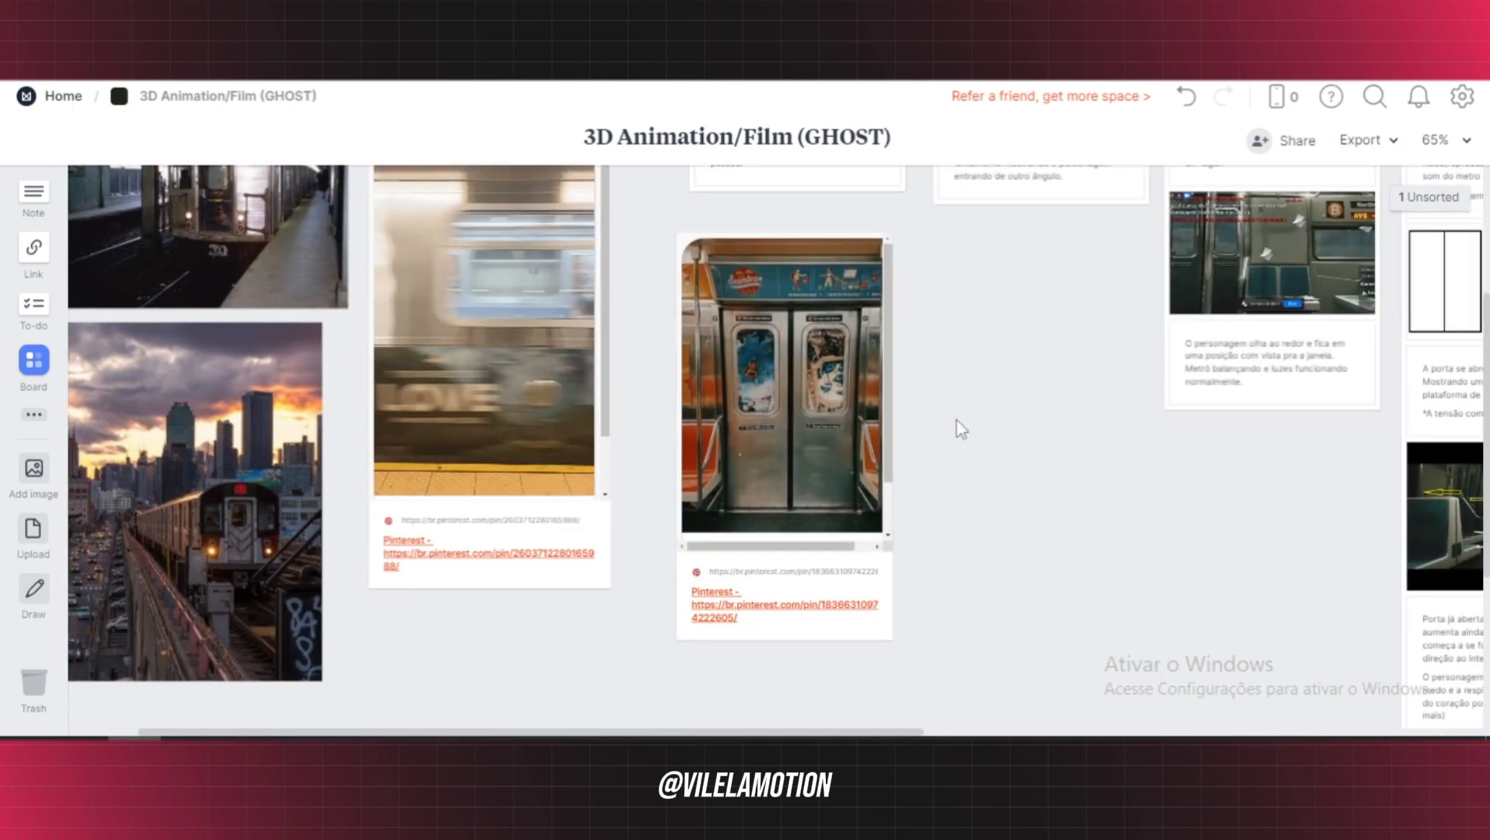
{"action": "left_click_drag", "start_coordinate": [956, 420], "coordinate": [55, 373]}
{"action": "left_click_drag", "start_coordinate": [699, 460], "coordinate": [679, 162]}
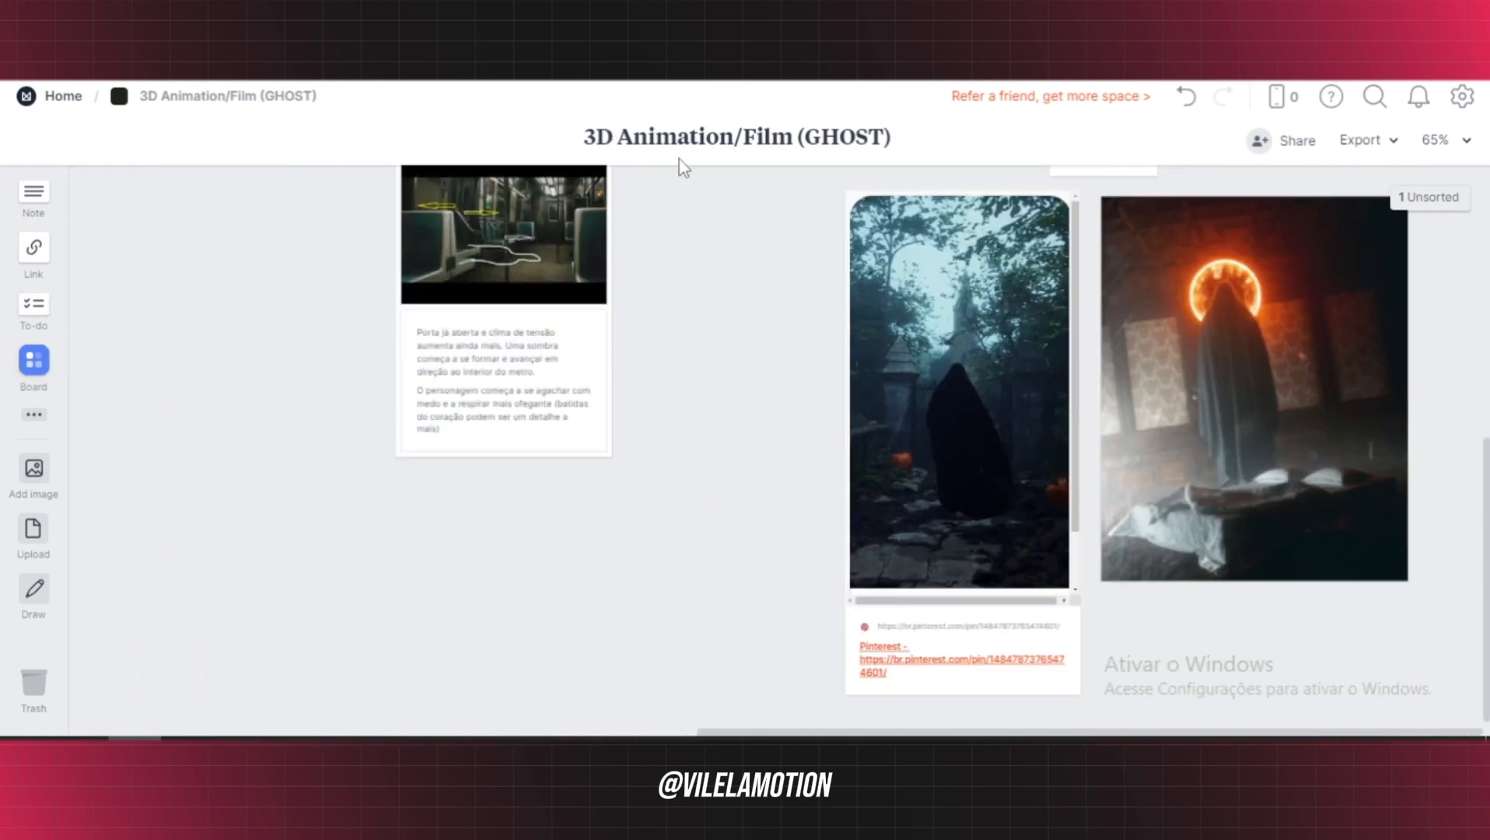
{"action": "scroll", "coordinate": [1285, 364], "scroll_direction": "up", "scroll_amount": 3, "text": "ctrl"}
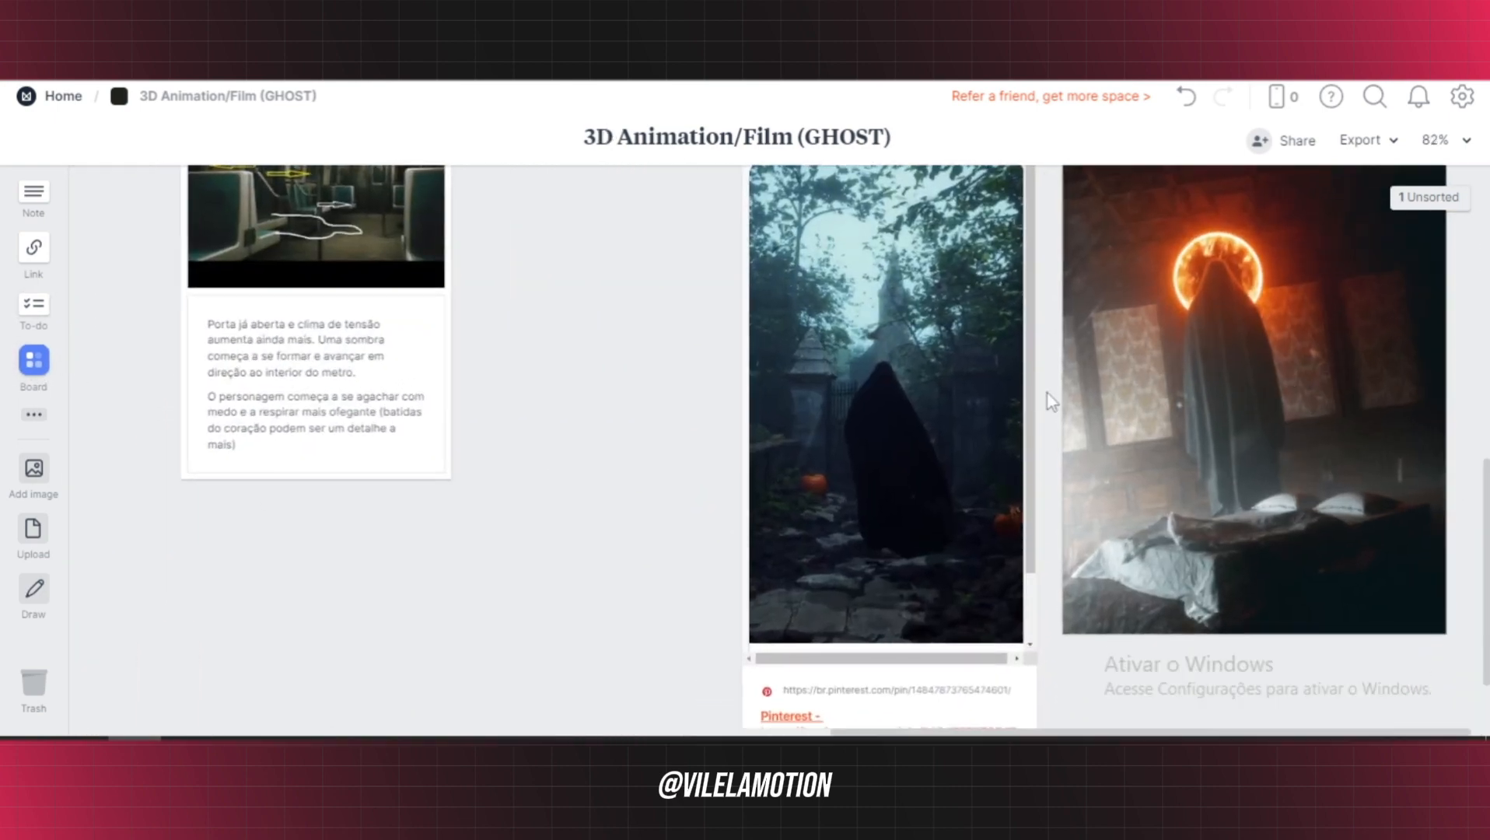
{"action": "left_click_drag", "start_coordinate": [841, 411], "coordinate": [770, 420]}
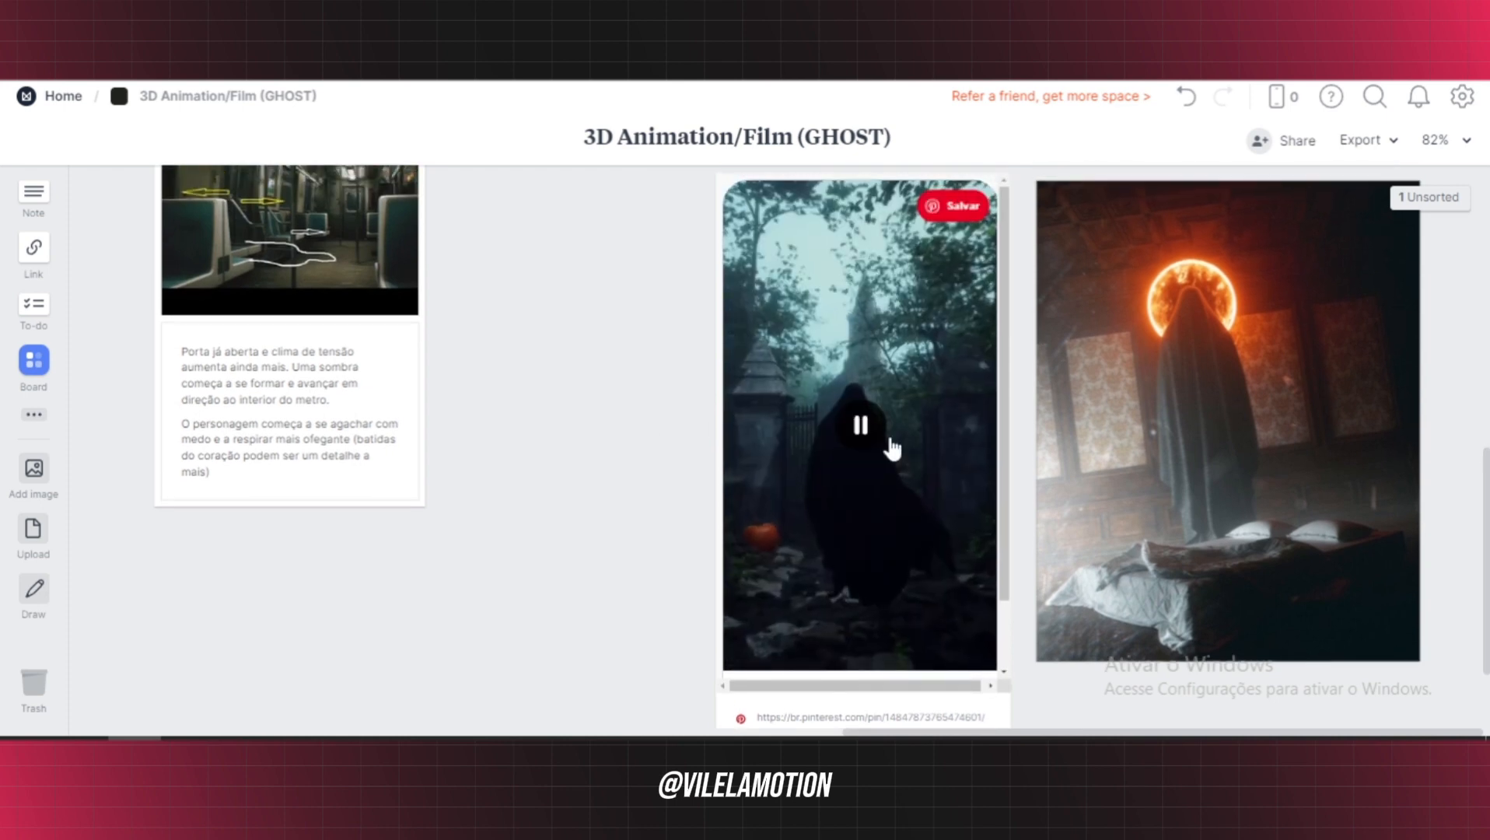
{"action": "left_click", "coordinate": [865, 429]}
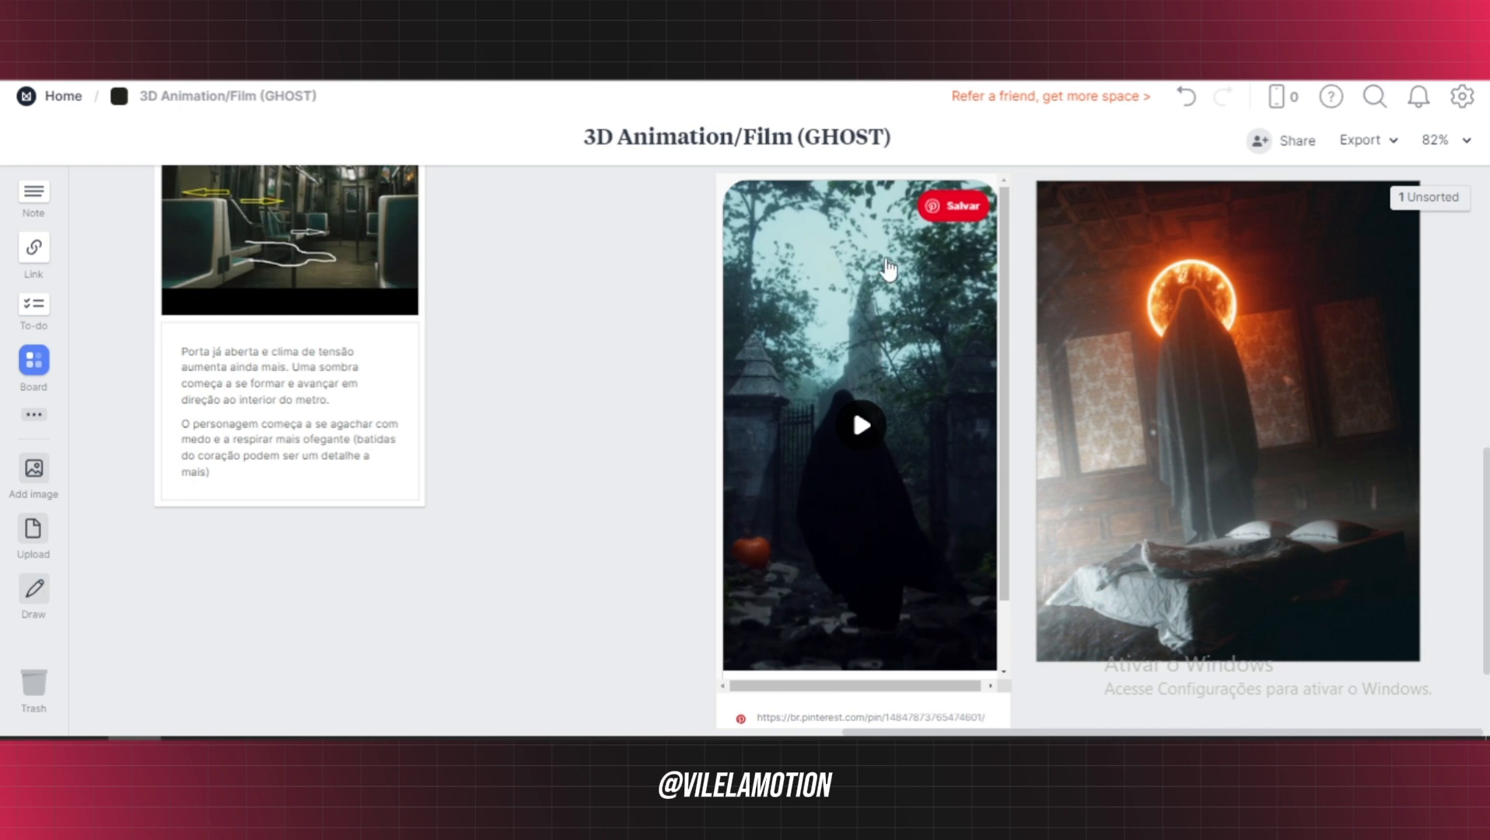
{"action": "mouse_move", "coordinate": [1008, 407]}
{"action": "middle_mouse_down"}
{"action": "mouse_move", "coordinate": [1018, 416]}
{"action": "mouse_move", "coordinate": [994, 408]}
{"action": "middle_mouse_up"}
{"action": "middle_click_drag", "start_coordinate": [702, 432], "coordinate": [673, 435]}
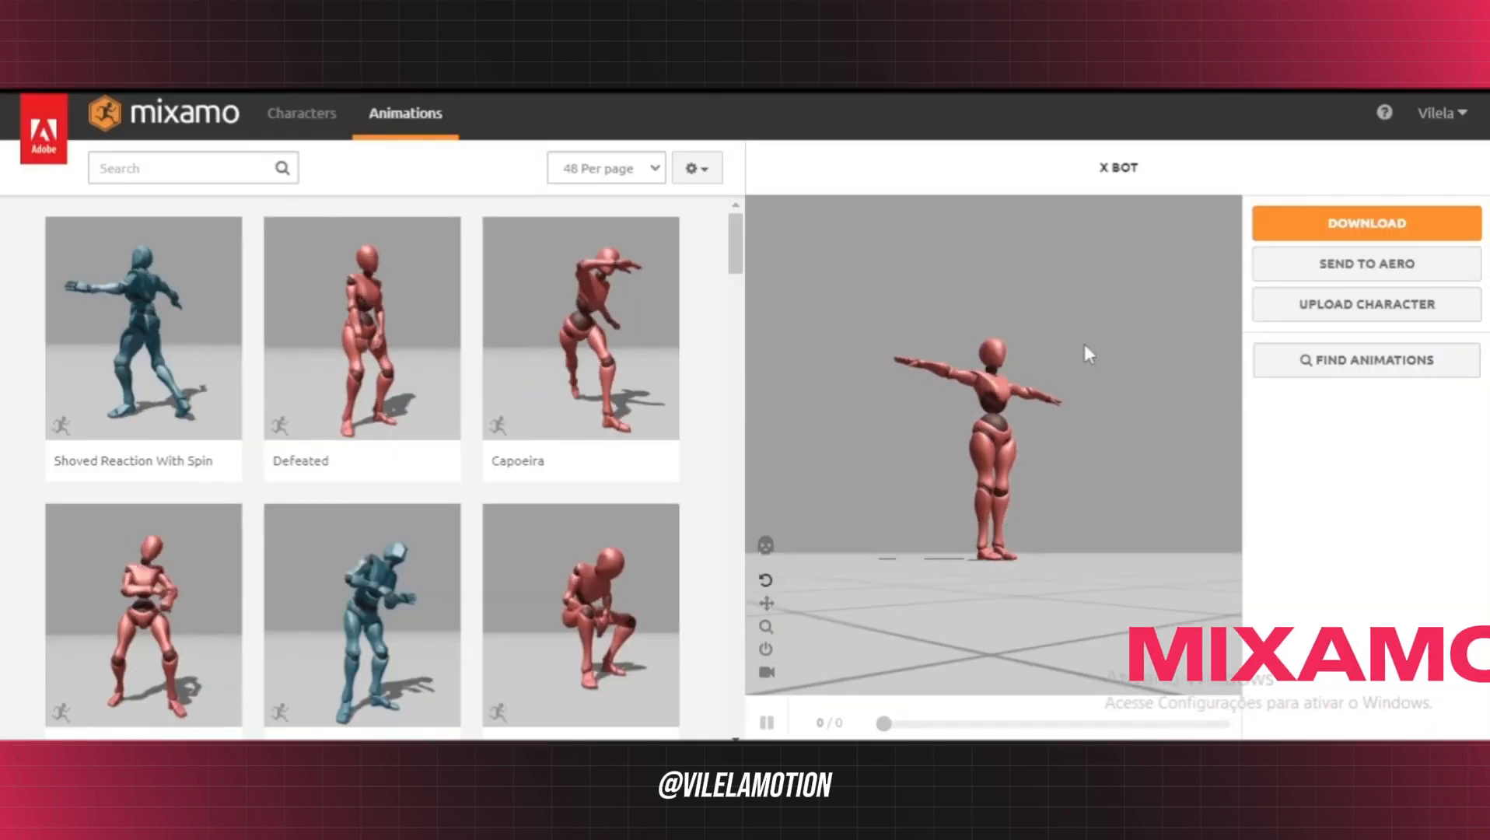
Switch to Mixamo, look over the X Bot and search the animations for "walking"
{"action": "left_click_drag", "start_coordinate": [900, 441], "coordinate": [1016, 435]}
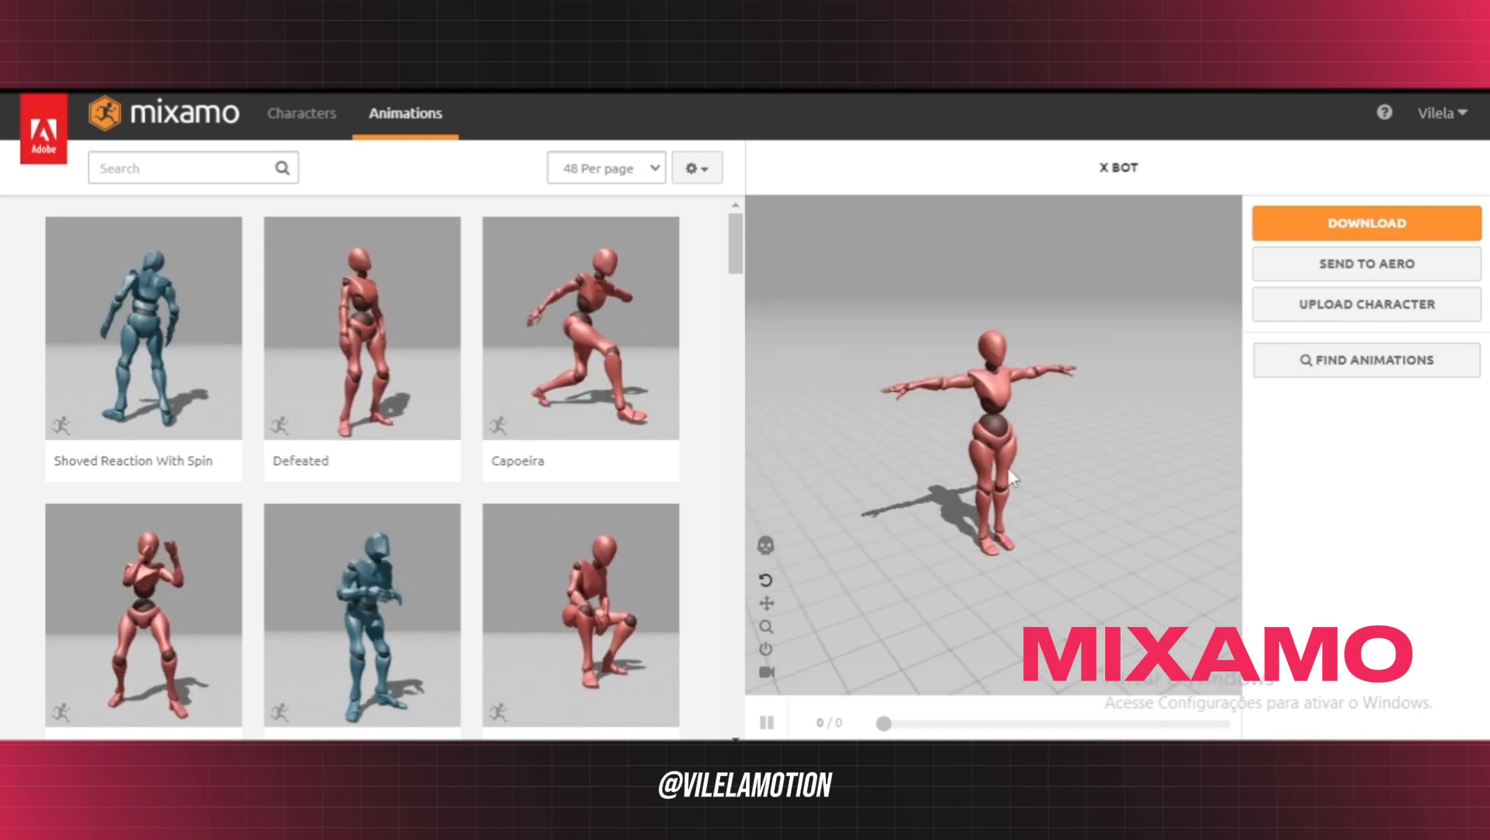
{"action": "left_click", "coordinate": [176, 171]}
{"action": "type", "text": "w"}
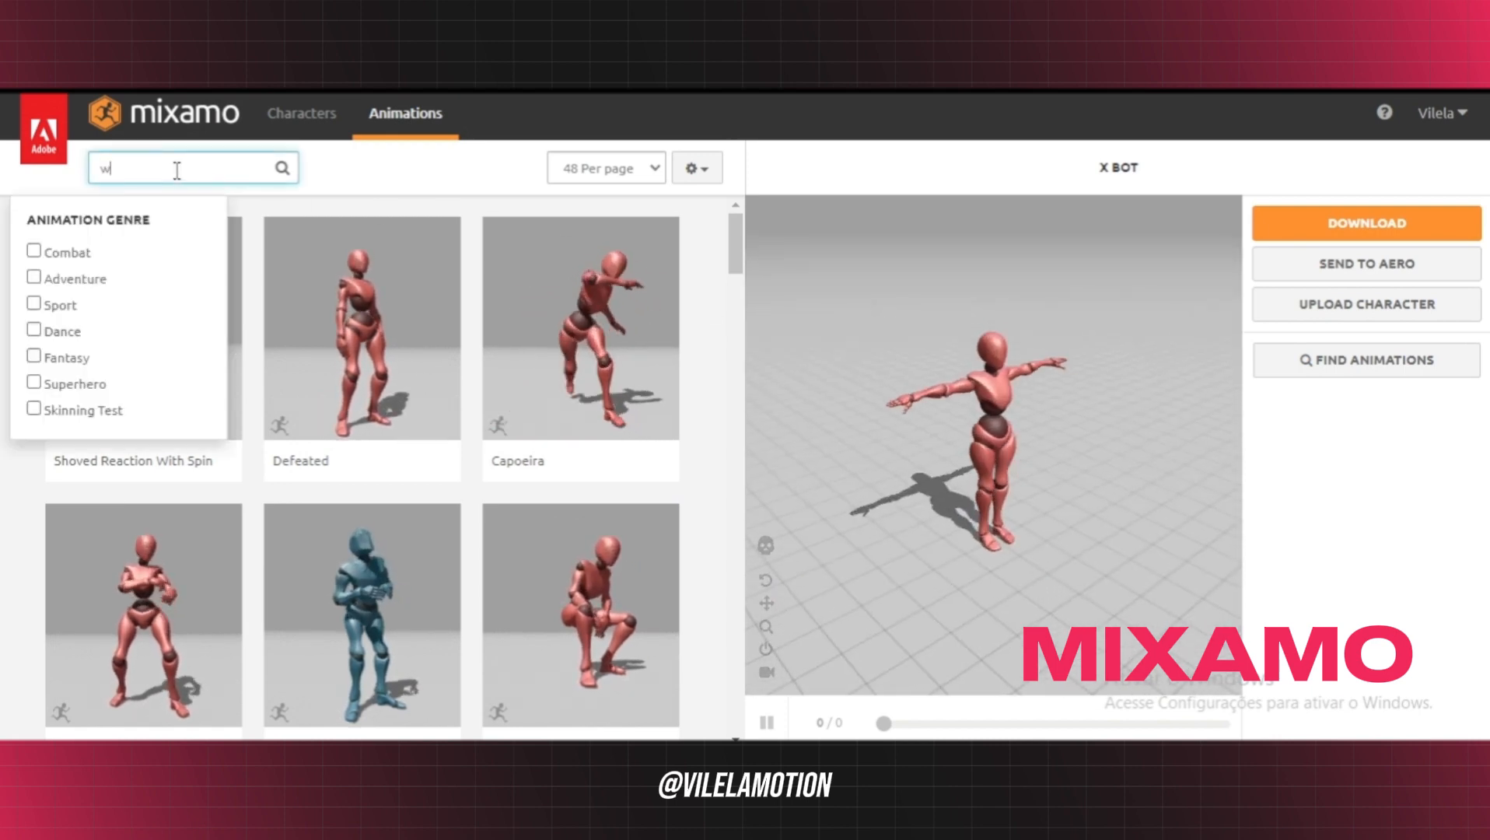
{"action": "type", "text": "alking"}
Apply the Walking animation to the X Bot, enable In Place and inspect the walk from the side
{"action": "scroll", "coordinate": [338, 342], "scroll_direction": "down", "scroll_amount": 2}
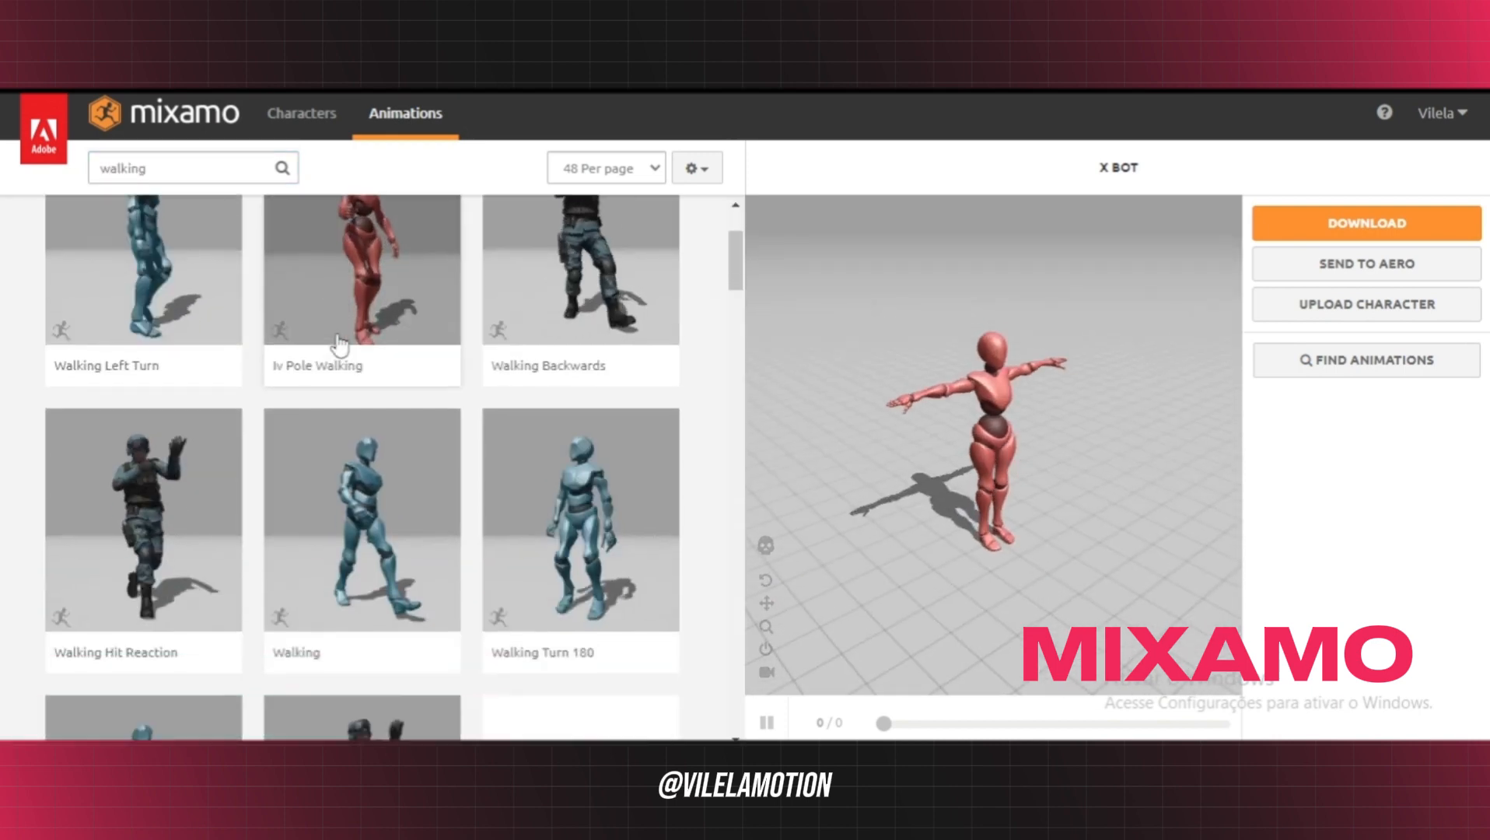
{"action": "scroll", "coordinate": [339, 343], "scroll_direction": "down", "scroll_amount": 1}
{"action": "left_click", "coordinate": [350, 482]}
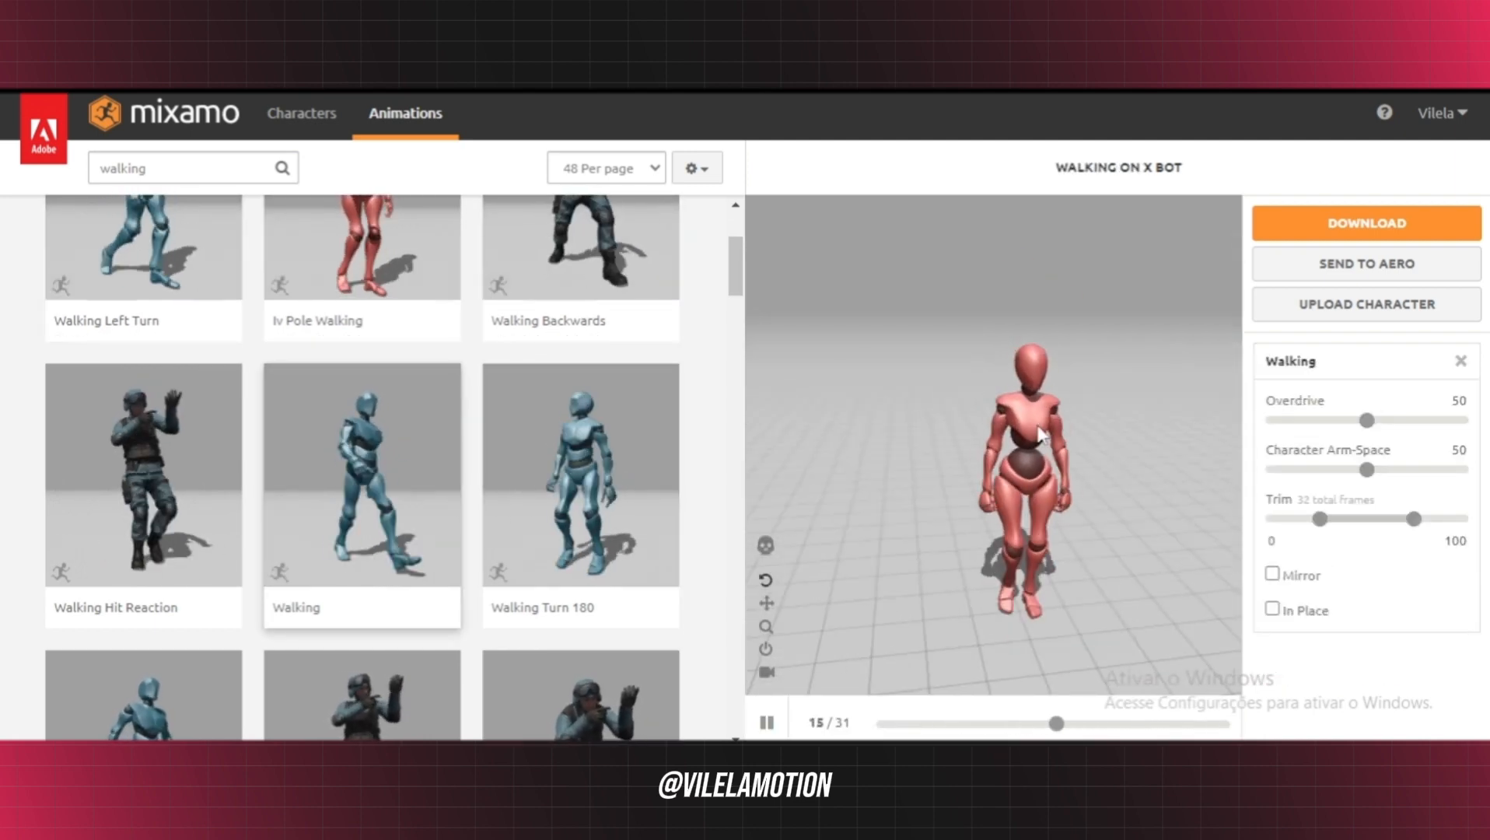
{"action": "left_click", "coordinate": [1272, 608]}
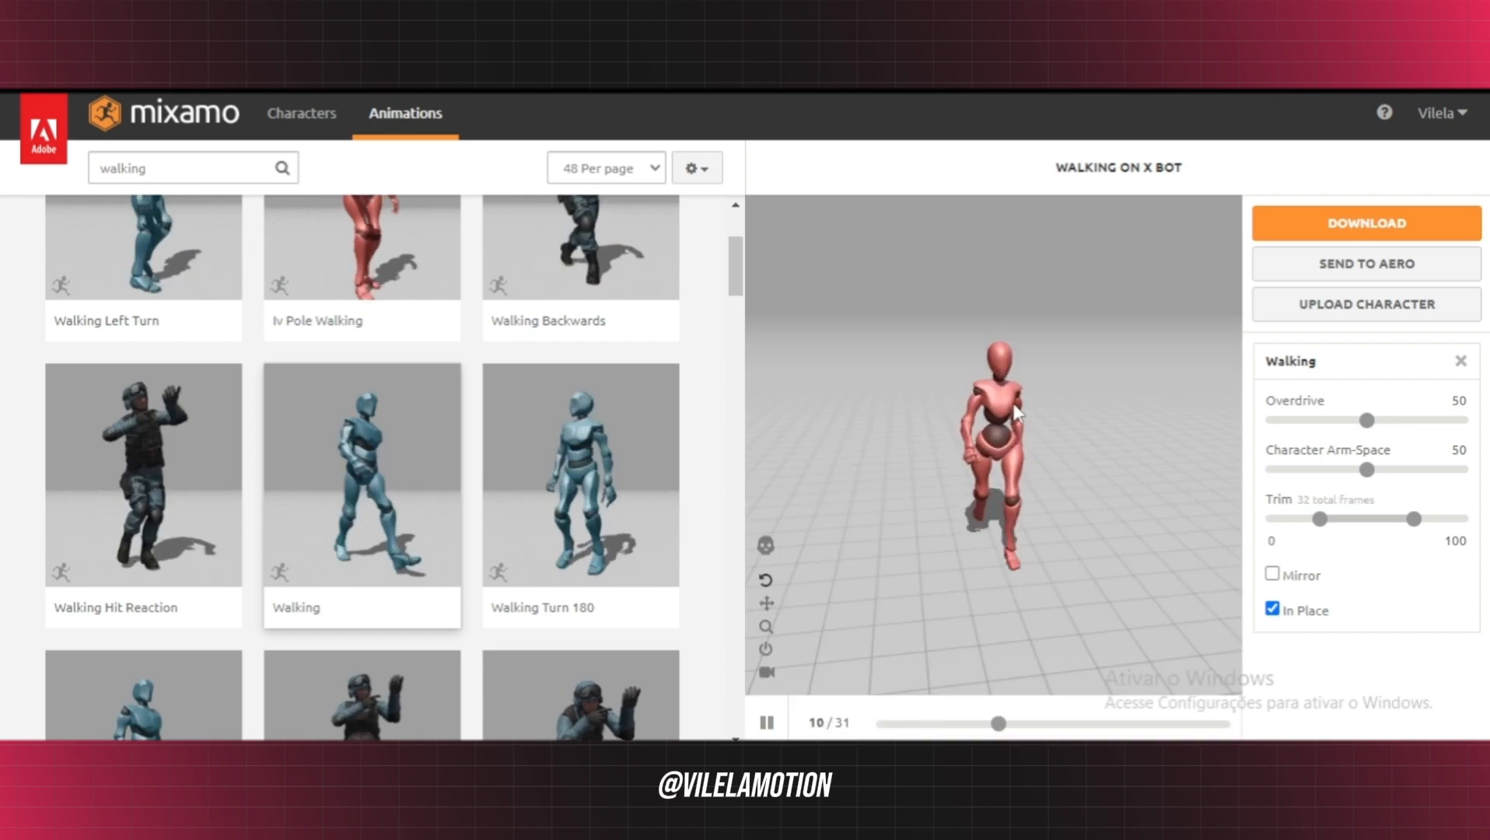
{"action": "left_click_drag", "start_coordinate": [1013, 405], "coordinate": [923, 394]}
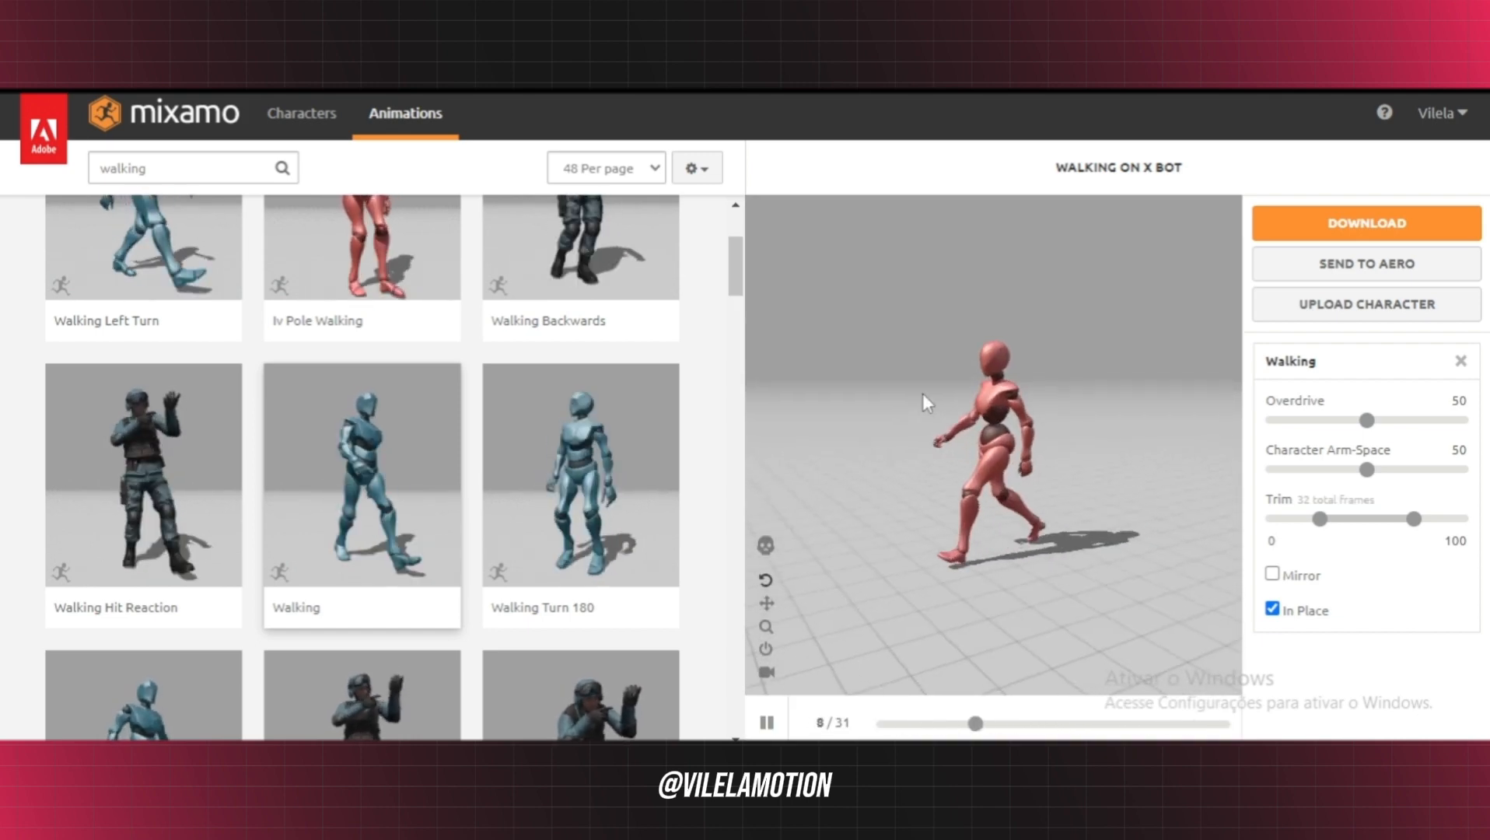
Search the Mixamo animations for "running" and pick one from the list
{"action": "left_click_drag", "start_coordinate": [246, 159], "coordinate": [64, 181]}
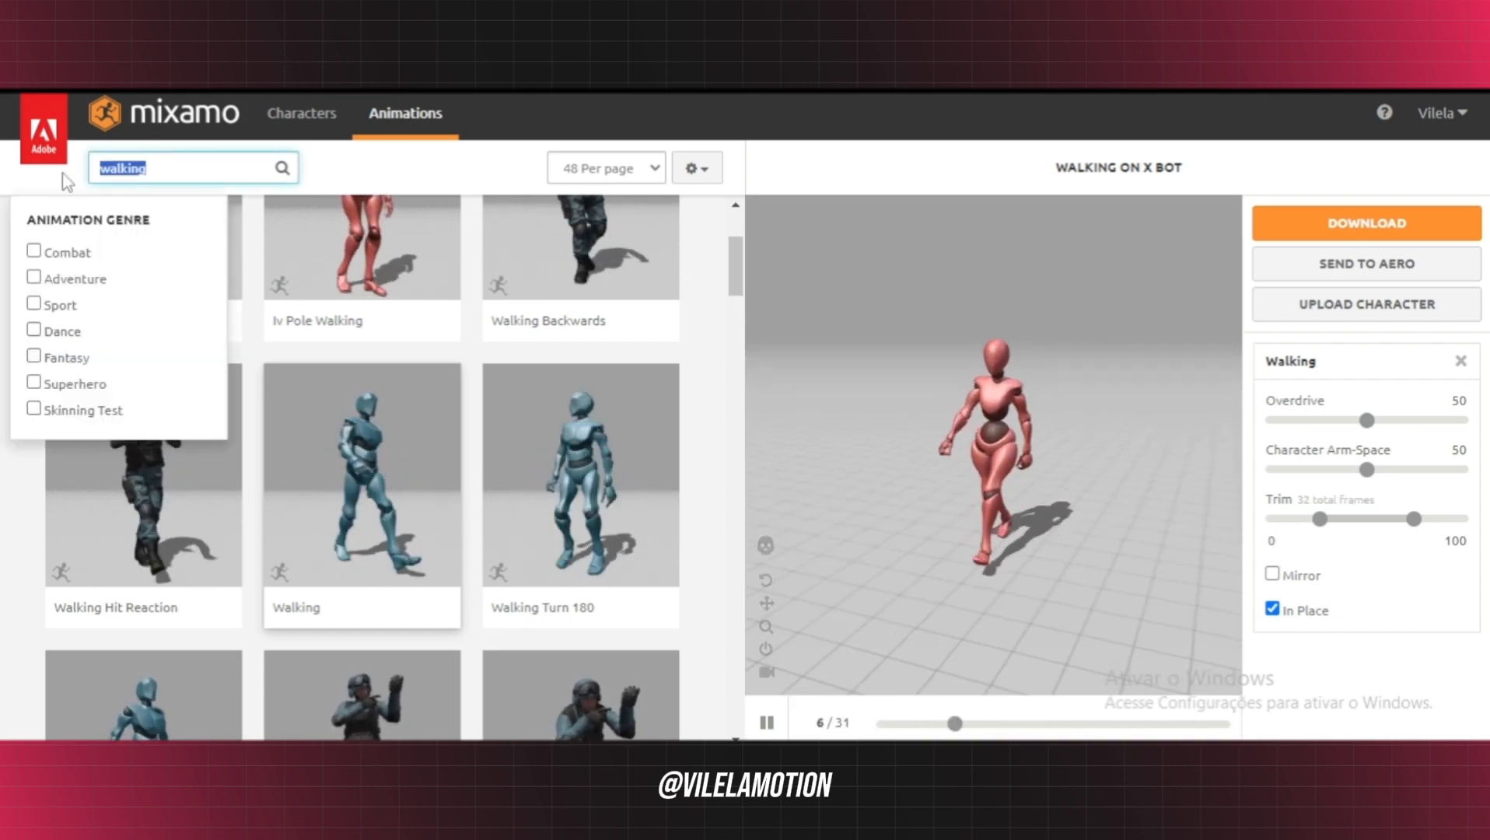
{"action": "type", "text": "running"}
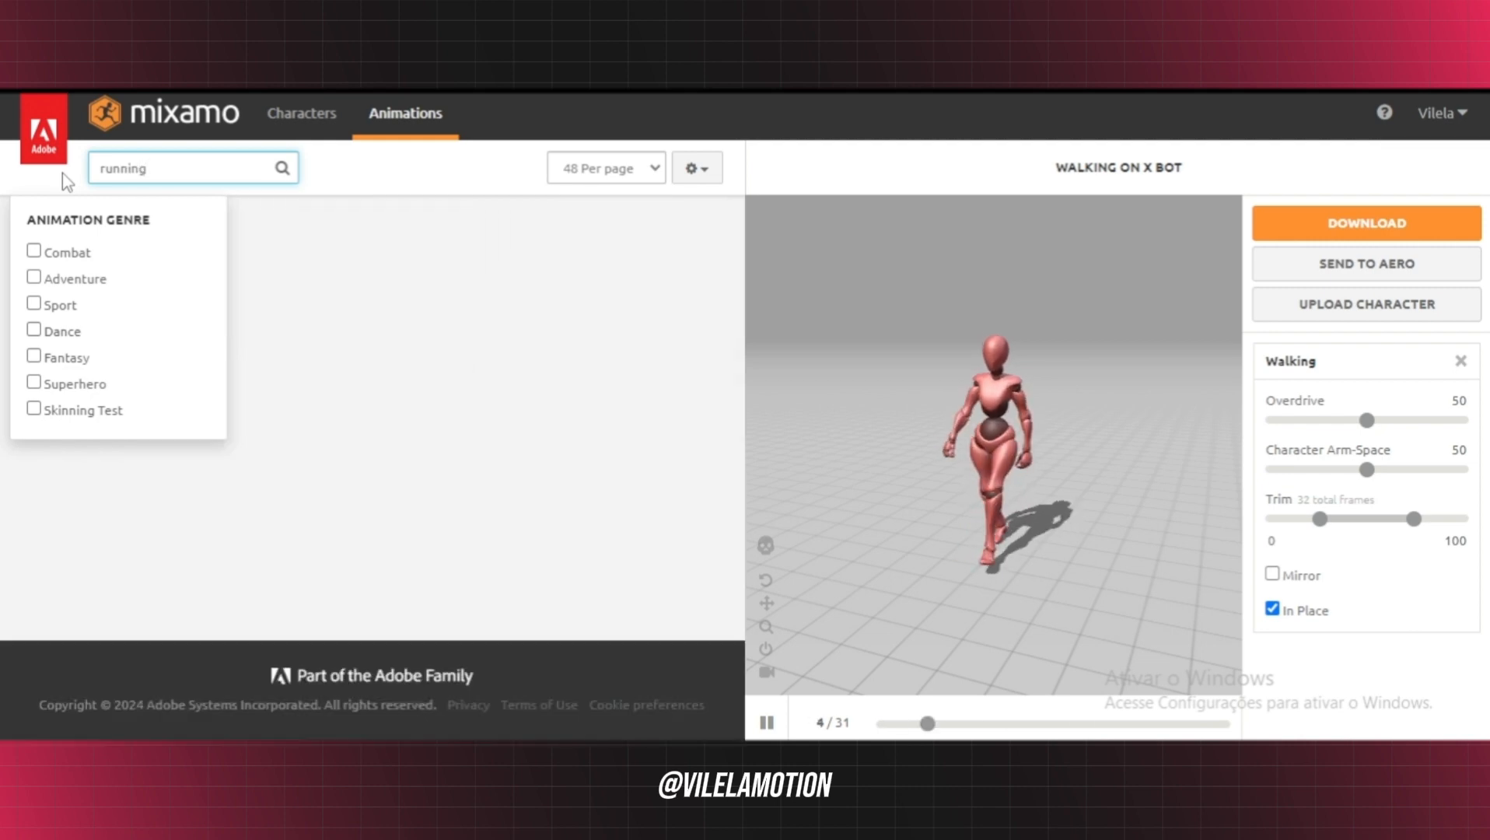
{"action": "left_click", "coordinate": [333, 185]}
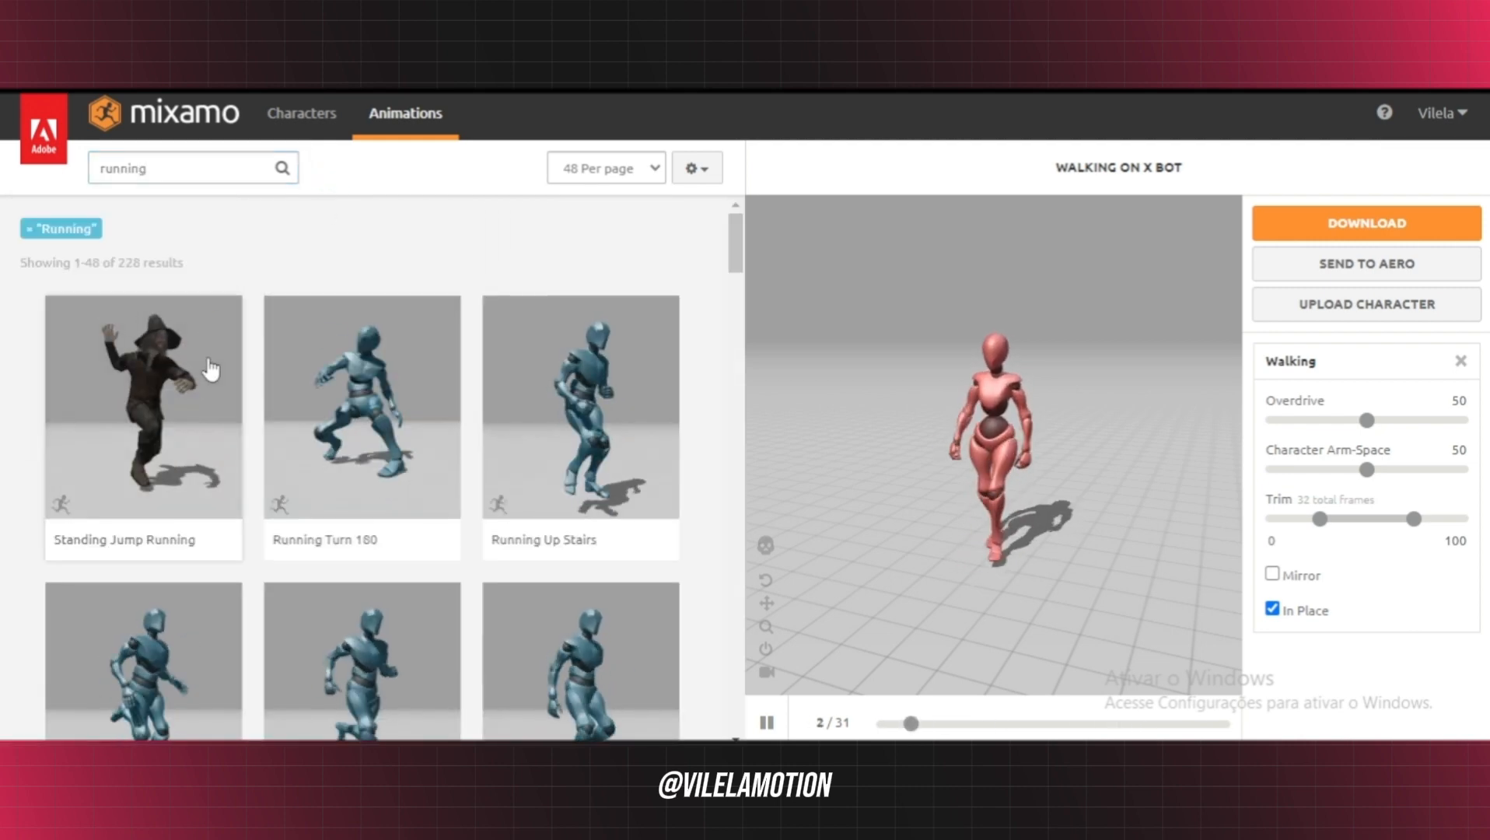
{"action": "scroll", "coordinate": [476, 389], "scroll_direction": "down", "scroll_amount": 3}
{"action": "left_click", "coordinate": [190, 485]}
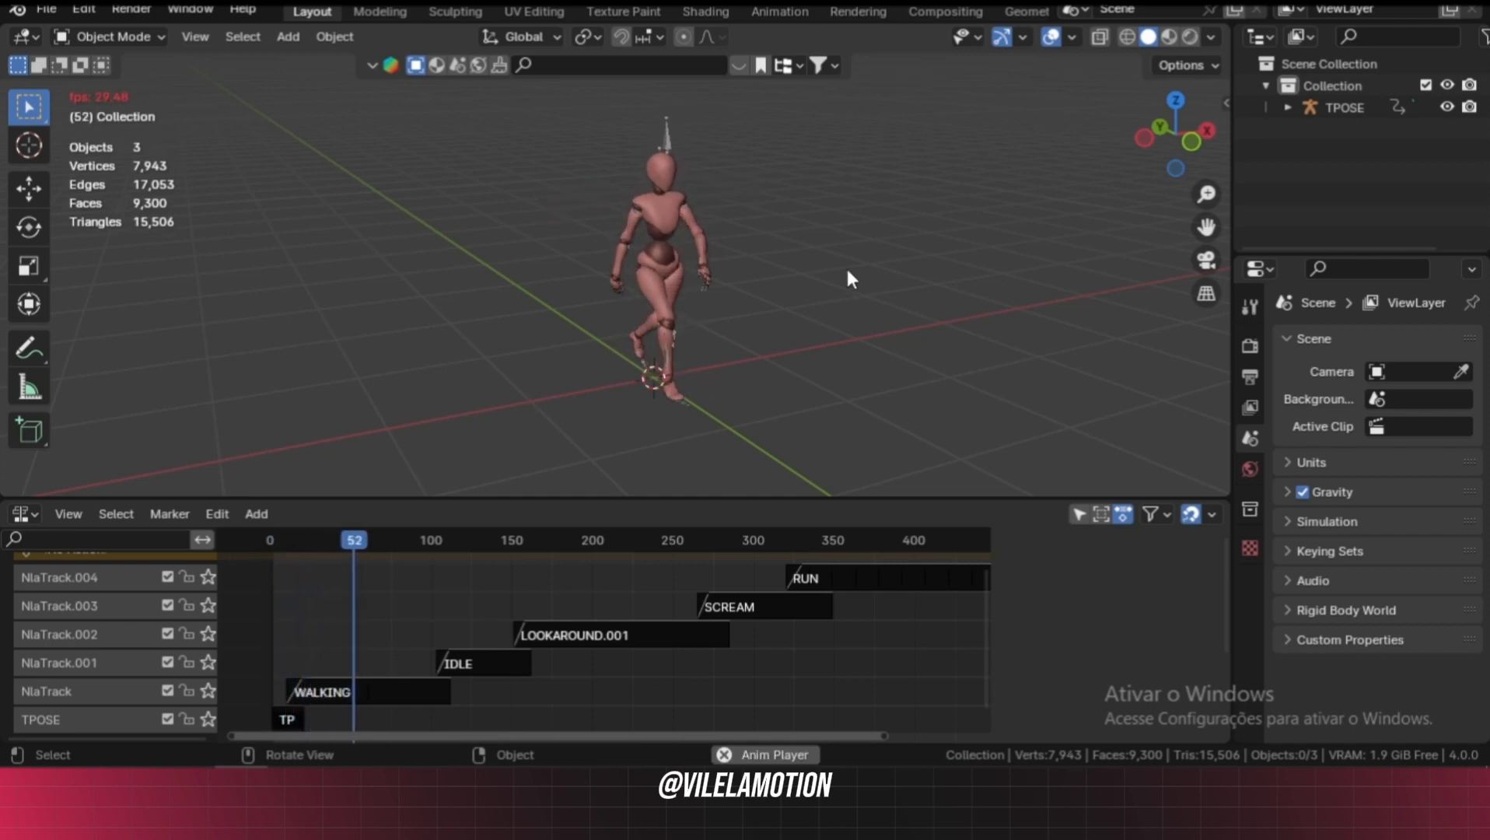
Switch to Blender and examine the character's playback of the combined walking, idle, look-around, scream and run strips
{"action": "middle_click_drag", "start_coordinate": [847, 278], "coordinate": [906, 247]}
{"action": "scroll", "coordinate": [906, 242], "scroll_direction": "up", "scroll_amount": 3}
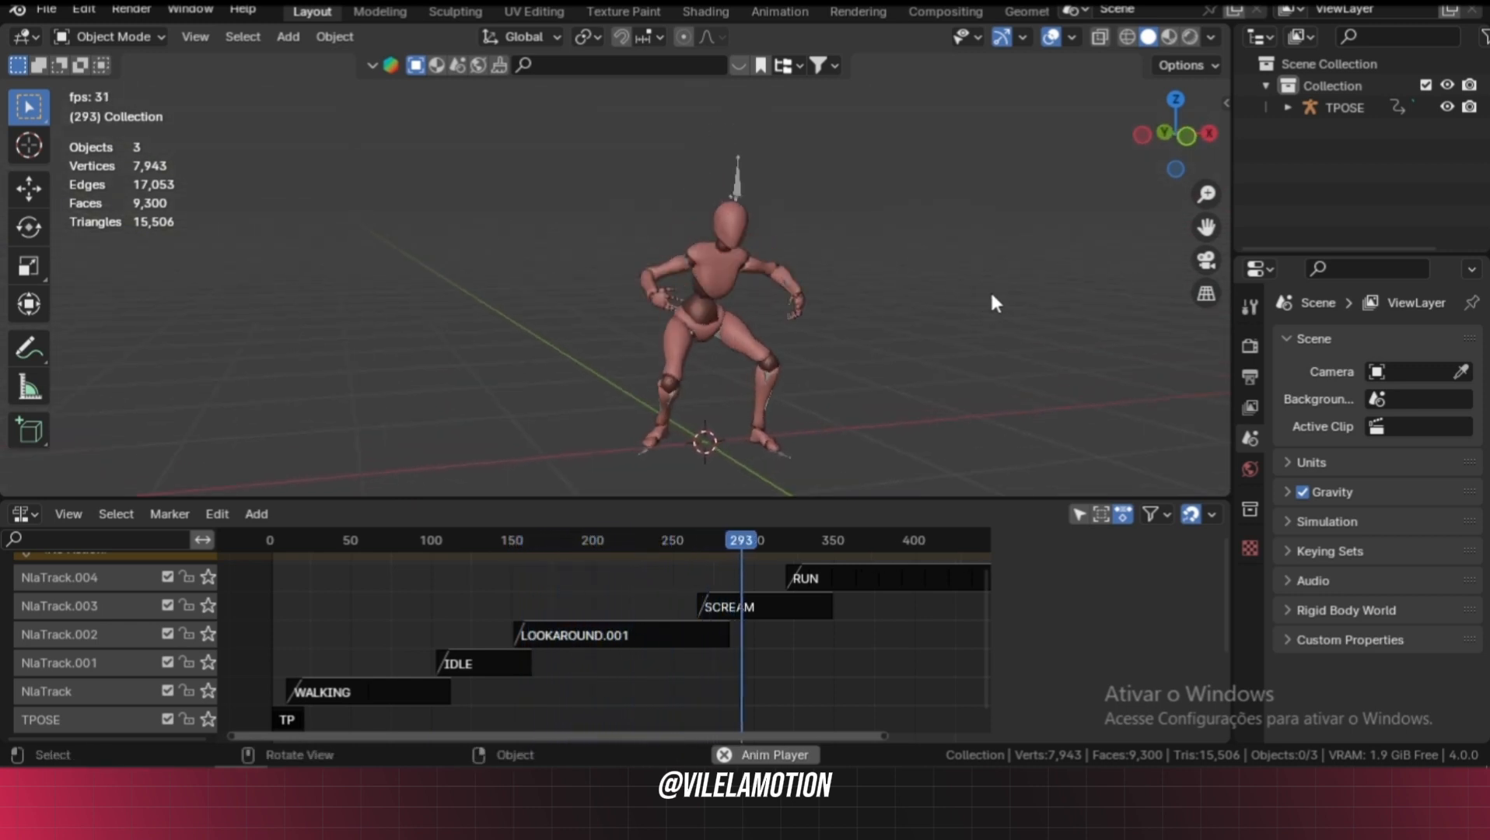
{"action": "middle_click_drag", "start_coordinate": [995, 323], "coordinate": [1062, 342]}
{"action": "scroll", "coordinate": [1110, 339], "scroll_direction": "down", "scroll_amount": 3}
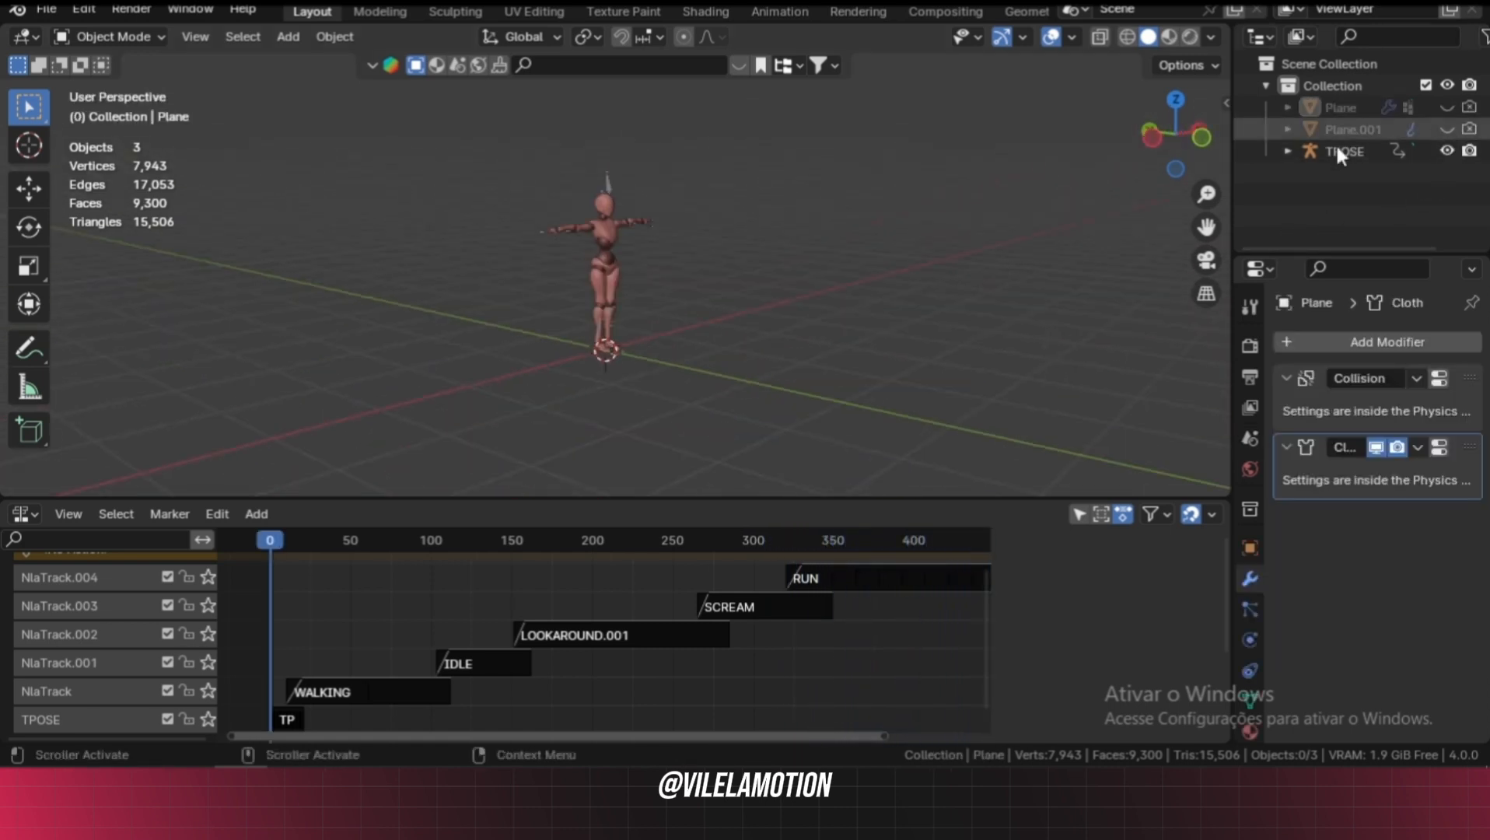
Unhide Plane and Plane.001 so the cloth sheet and the floor show around the character
{"action": "middle_click_drag", "start_coordinate": [945, 245], "coordinate": [927, 283]}
{"action": "scroll", "coordinate": [926, 285], "scroll_direction": "up", "scroll_amount": 2}
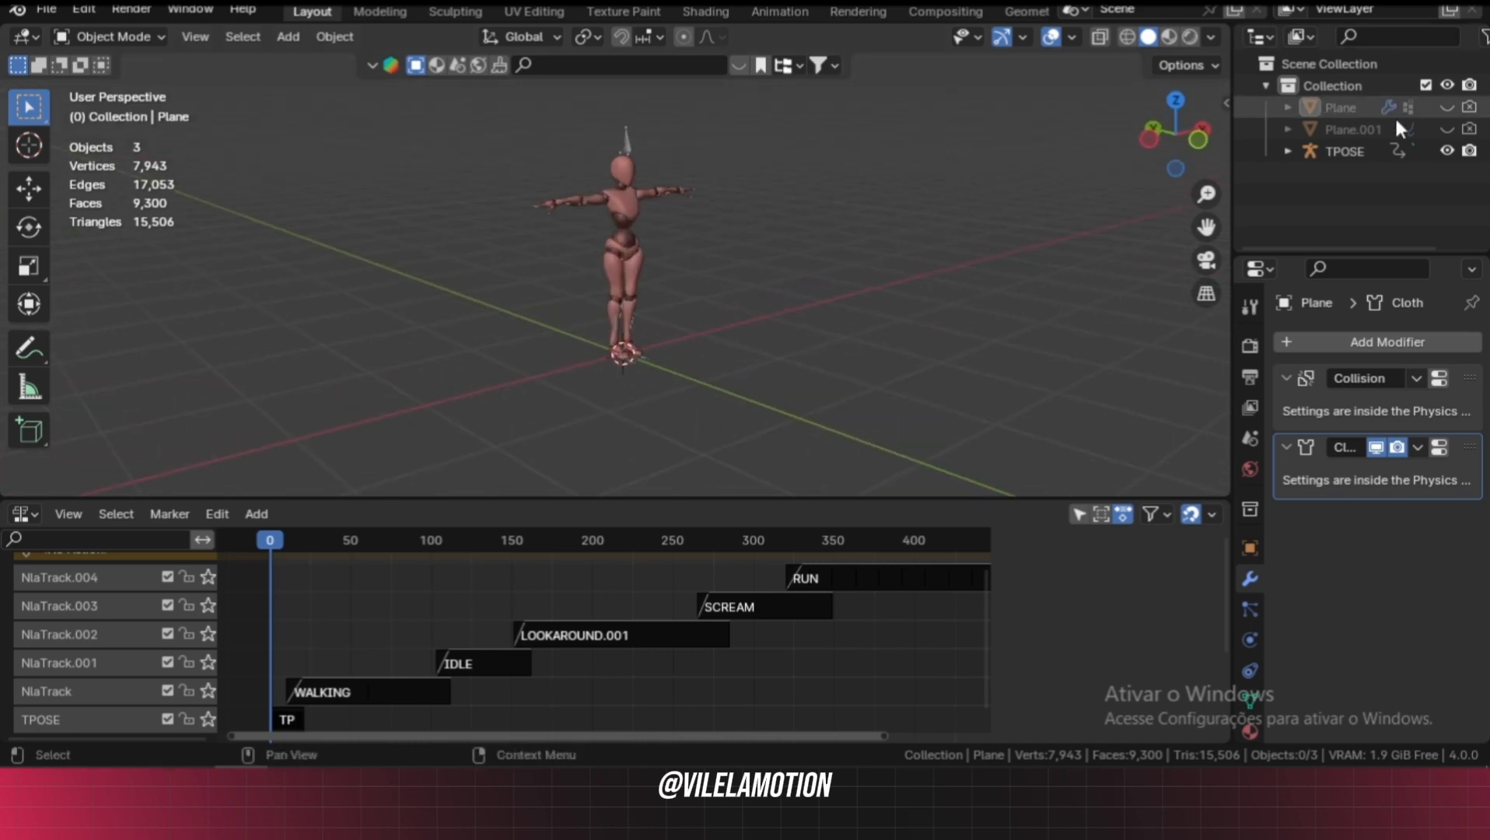
{"action": "left_click", "coordinate": [1447, 129]}
{"action": "left_click", "coordinate": [1448, 108]}
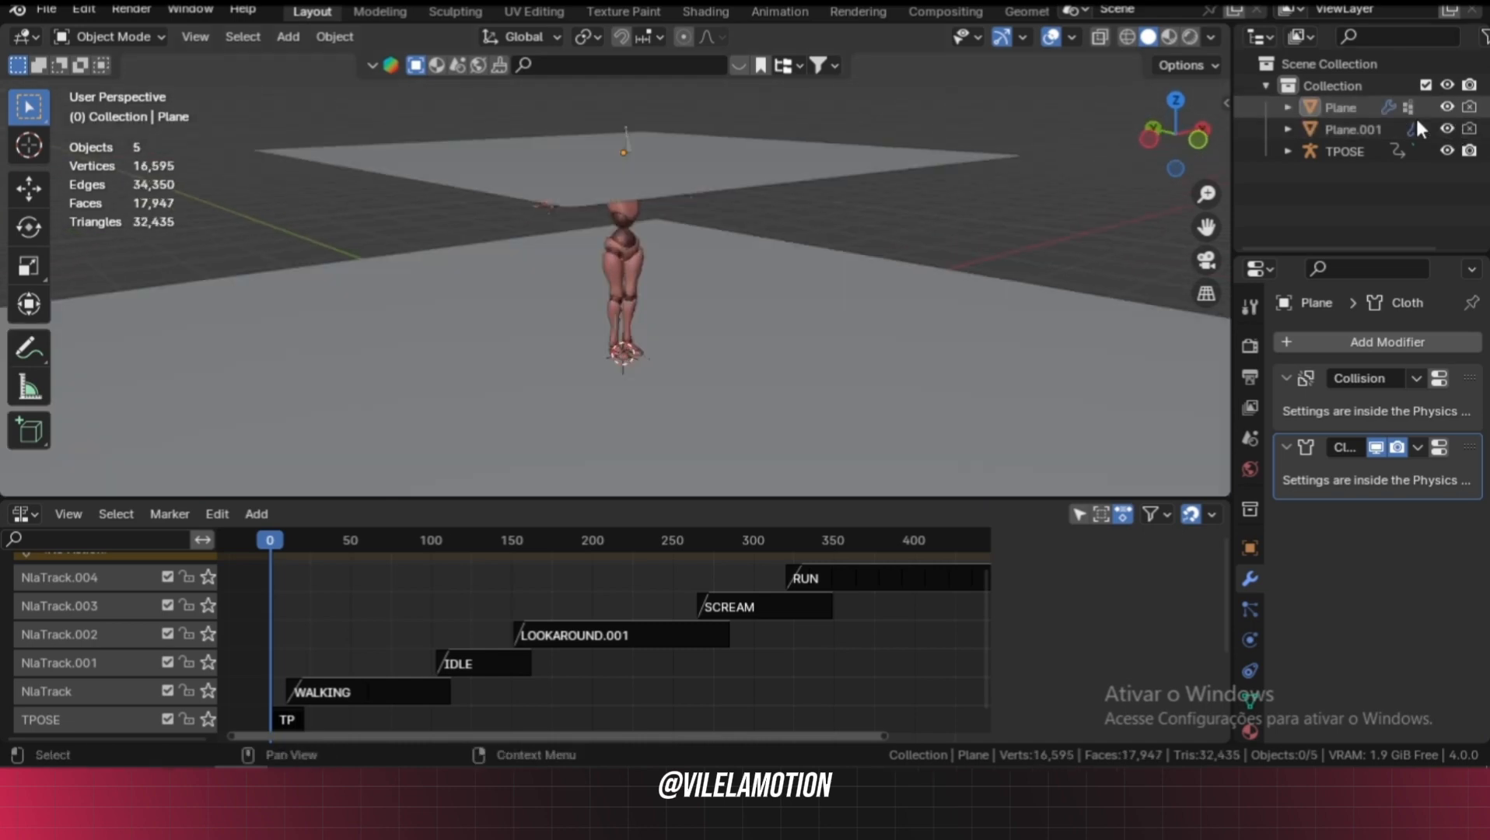
{"action": "mouse_move", "coordinate": [818, 272]}
{"action": "middle_mouse_down"}
{"action": "mouse_move", "coordinate": [843, 260]}
{"action": "mouse_move", "coordinate": [803, 268]}
{"action": "middle_mouse_up"}
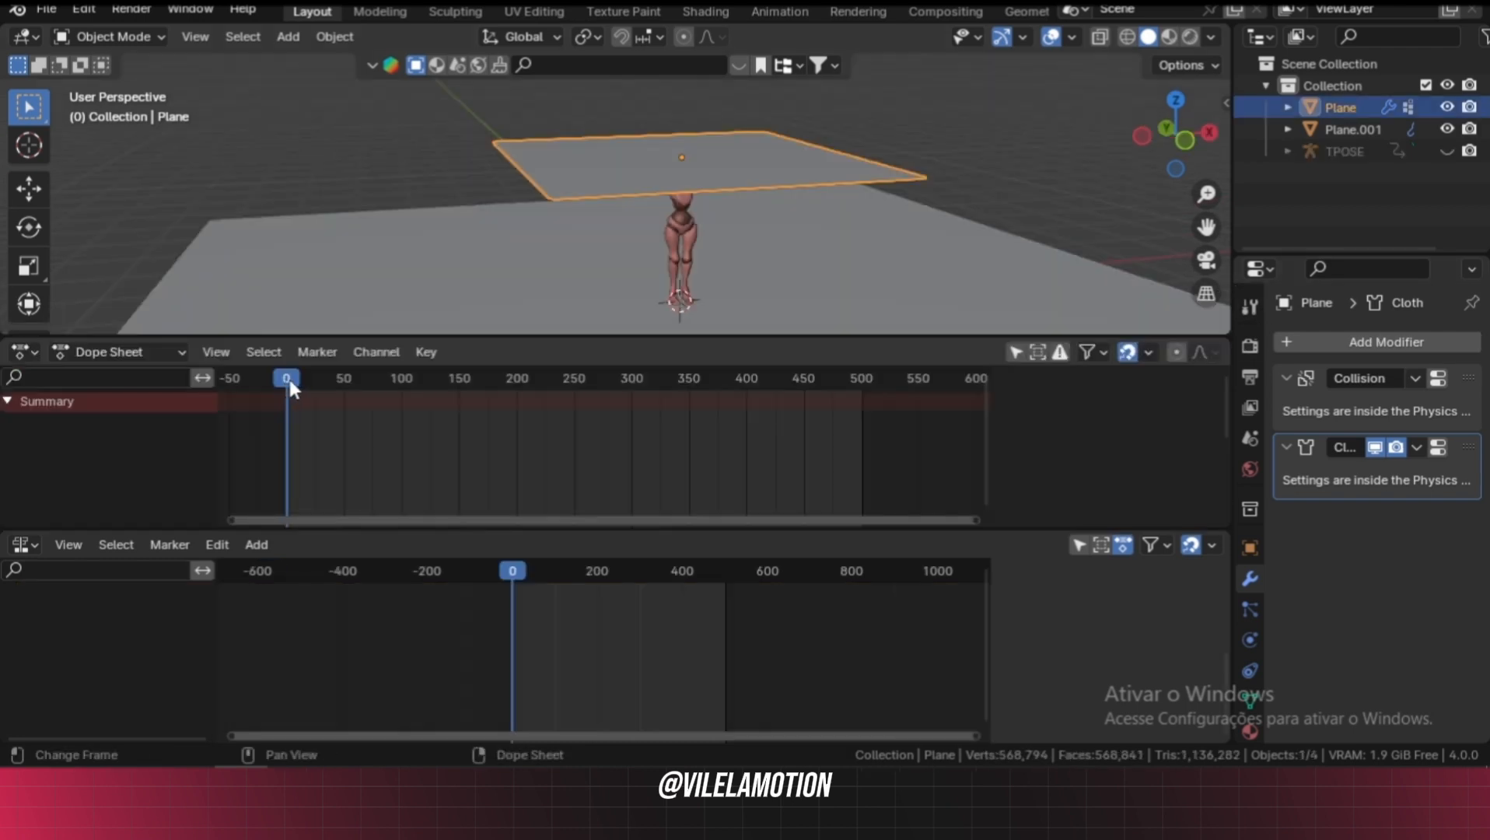
Scrub the cloth simulation from frame 0 to frame 203 and inspect how the sheet drapes over the character
{"action": "left_click_drag", "start_coordinate": [292, 375], "coordinate": [519, 381]}
{"action": "scroll", "coordinate": [755, 237], "scroll_direction": "up", "scroll_amount": 4}
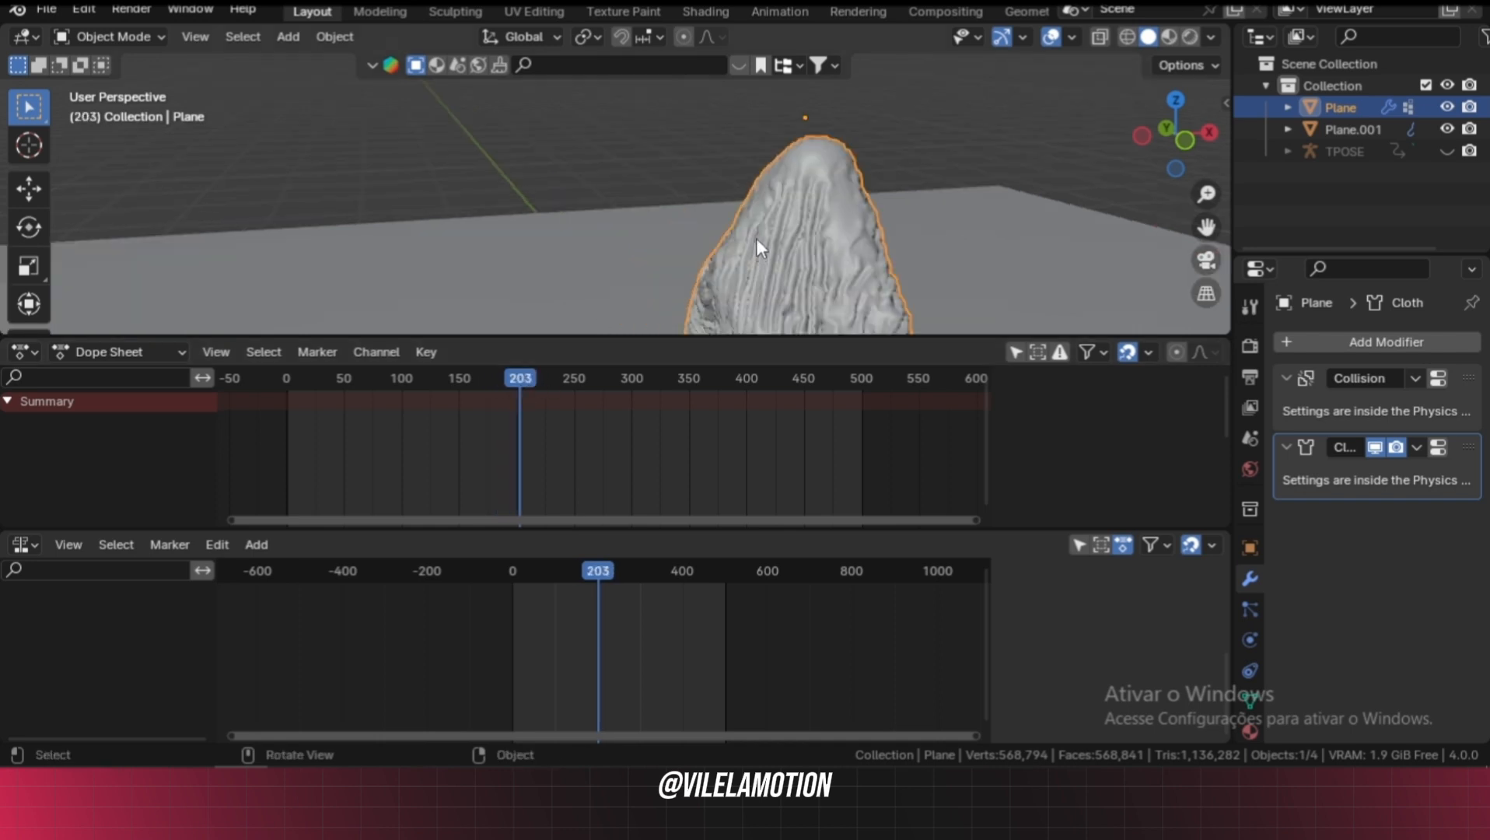
{"action": "middle_click_drag", "start_coordinate": [927, 214], "coordinate": [882, 192]}
{"action": "scroll", "coordinate": [894, 217], "scroll_direction": "up", "scroll_amount": 2}
{"action": "scroll", "coordinate": [908, 237], "scroll_direction": "down", "scroll_amount": 3}
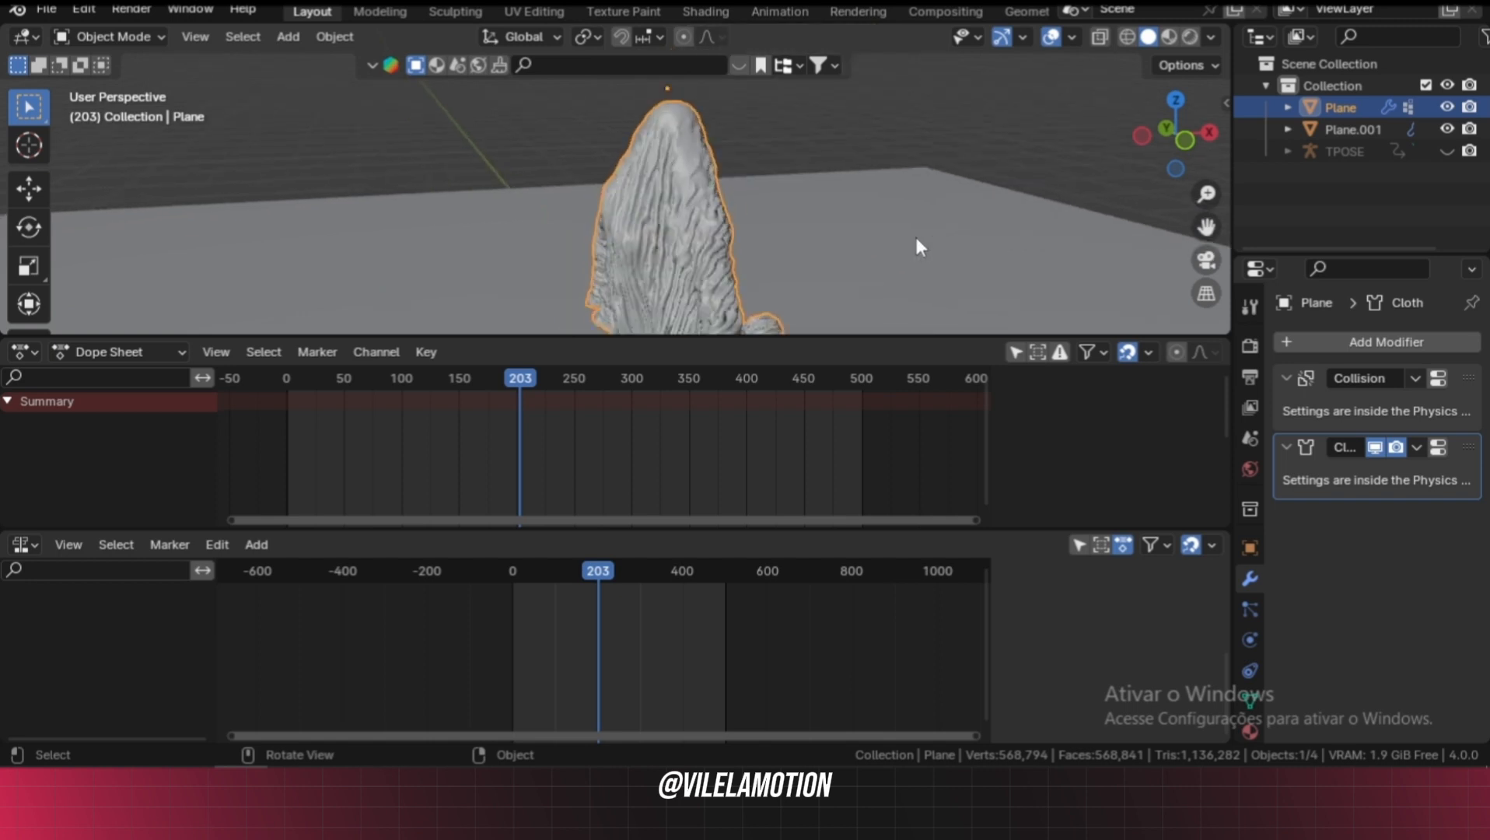
Add a Subdivision Surface modifier to the simulated cloth Plane and inspect its folds up close
{"action": "left_click", "coordinate": [1337, 342]}
{"action": "left_click", "coordinate": [1267, 342]}
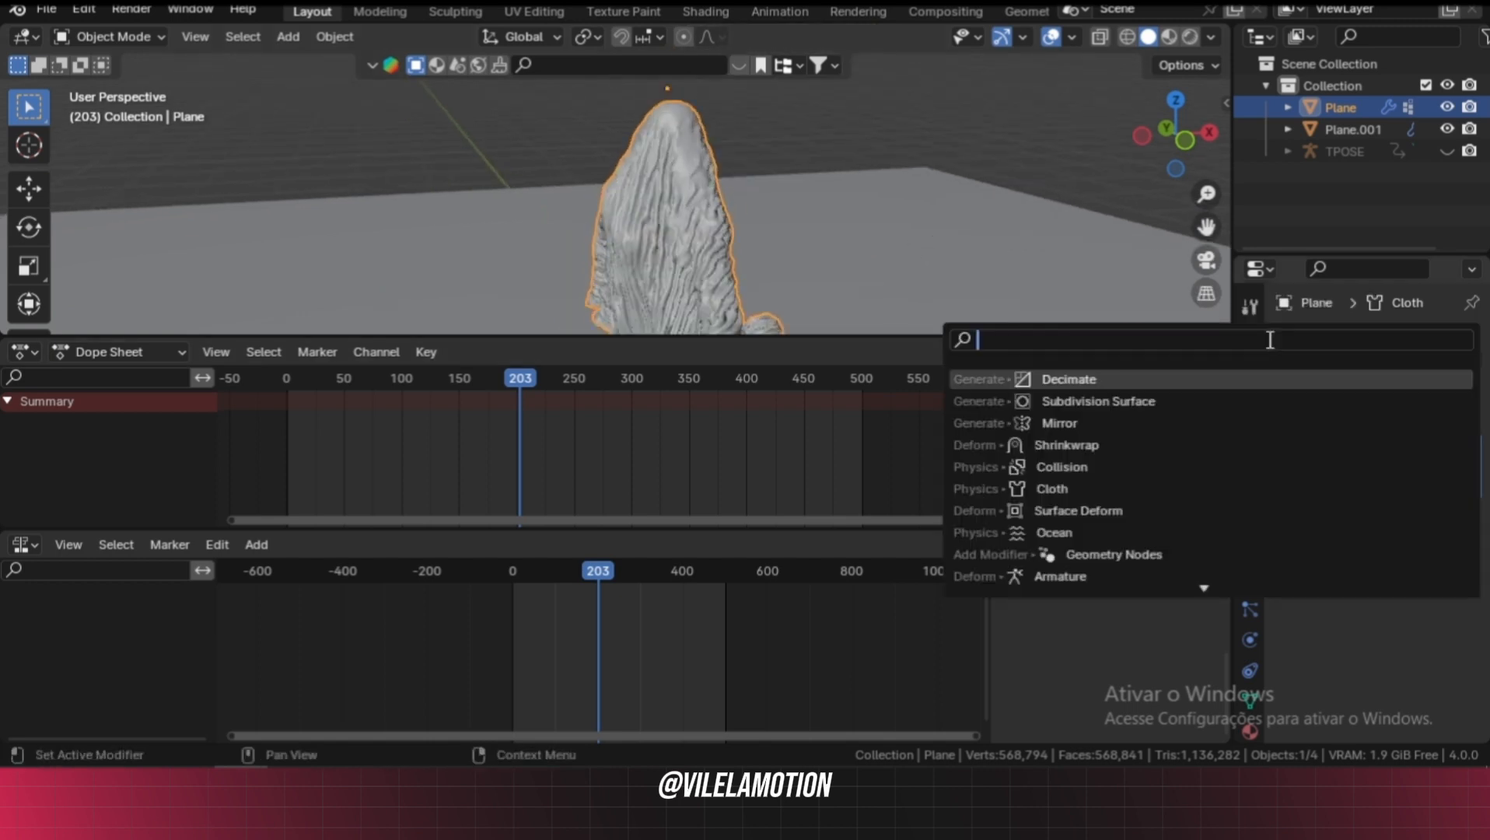
{"action": "type", "text": "s"}
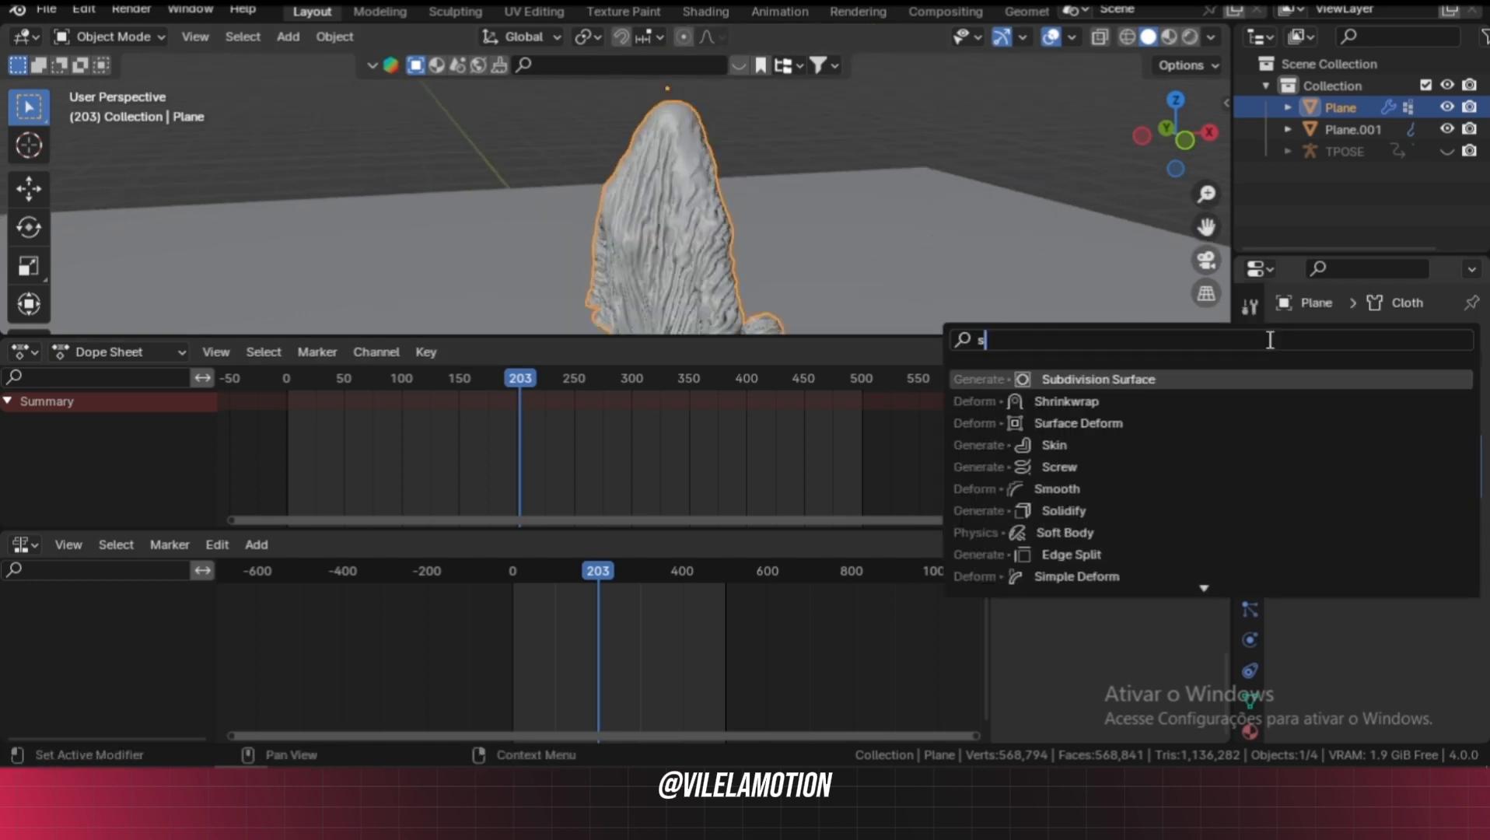
{"action": "left_click", "coordinate": [1245, 381]}
{"action": "scroll", "coordinate": [831, 257], "scroll_direction": "up", "scroll_amount": 5}
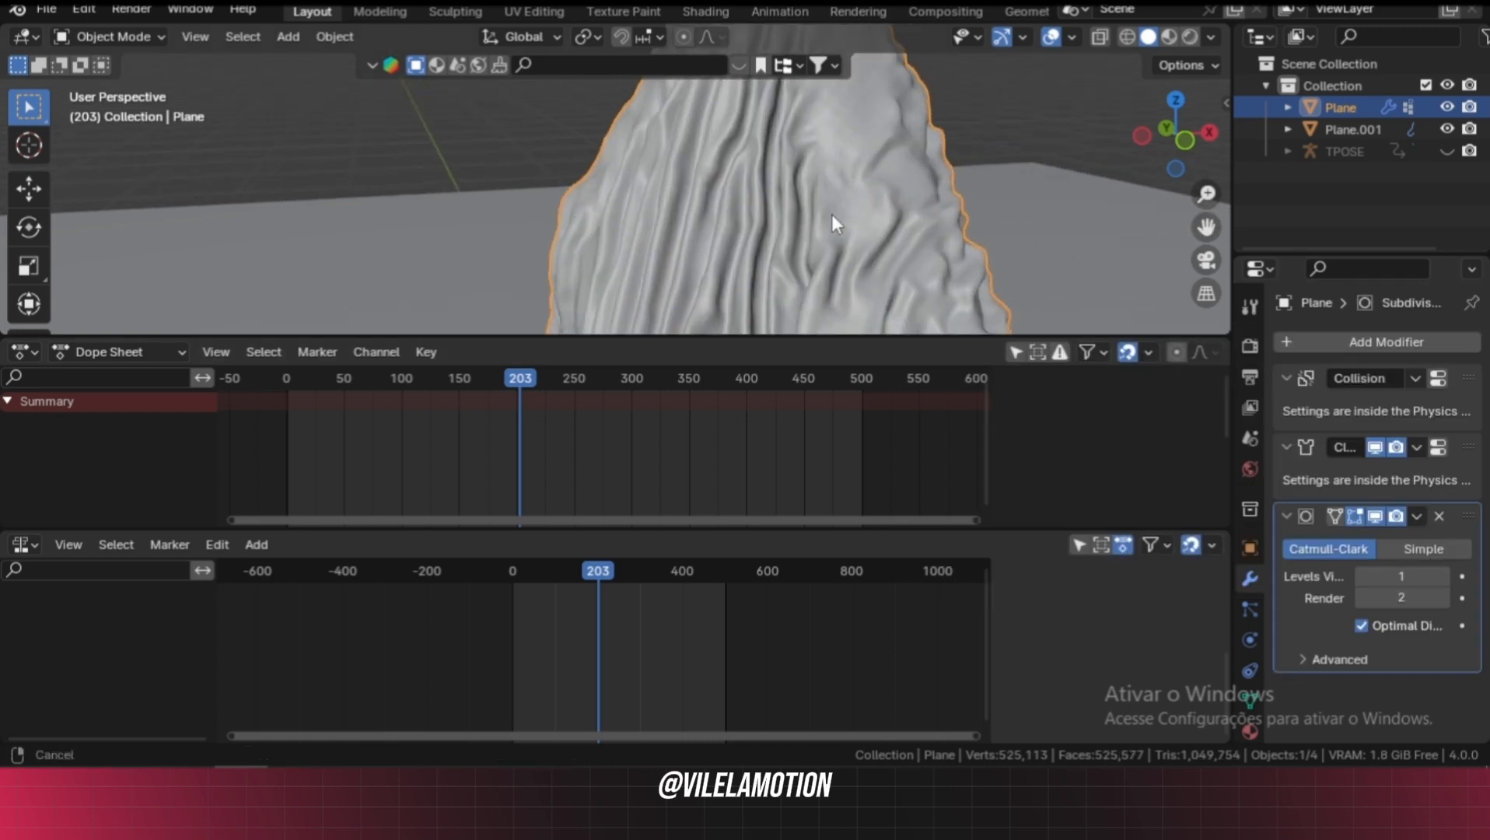
{"action": "scroll", "coordinate": [686, 318], "scroll_direction": "down", "scroll_amount": 5}
{"action": "scroll", "coordinate": [714, 263], "scroll_direction": "up", "scroll_amount": 5}
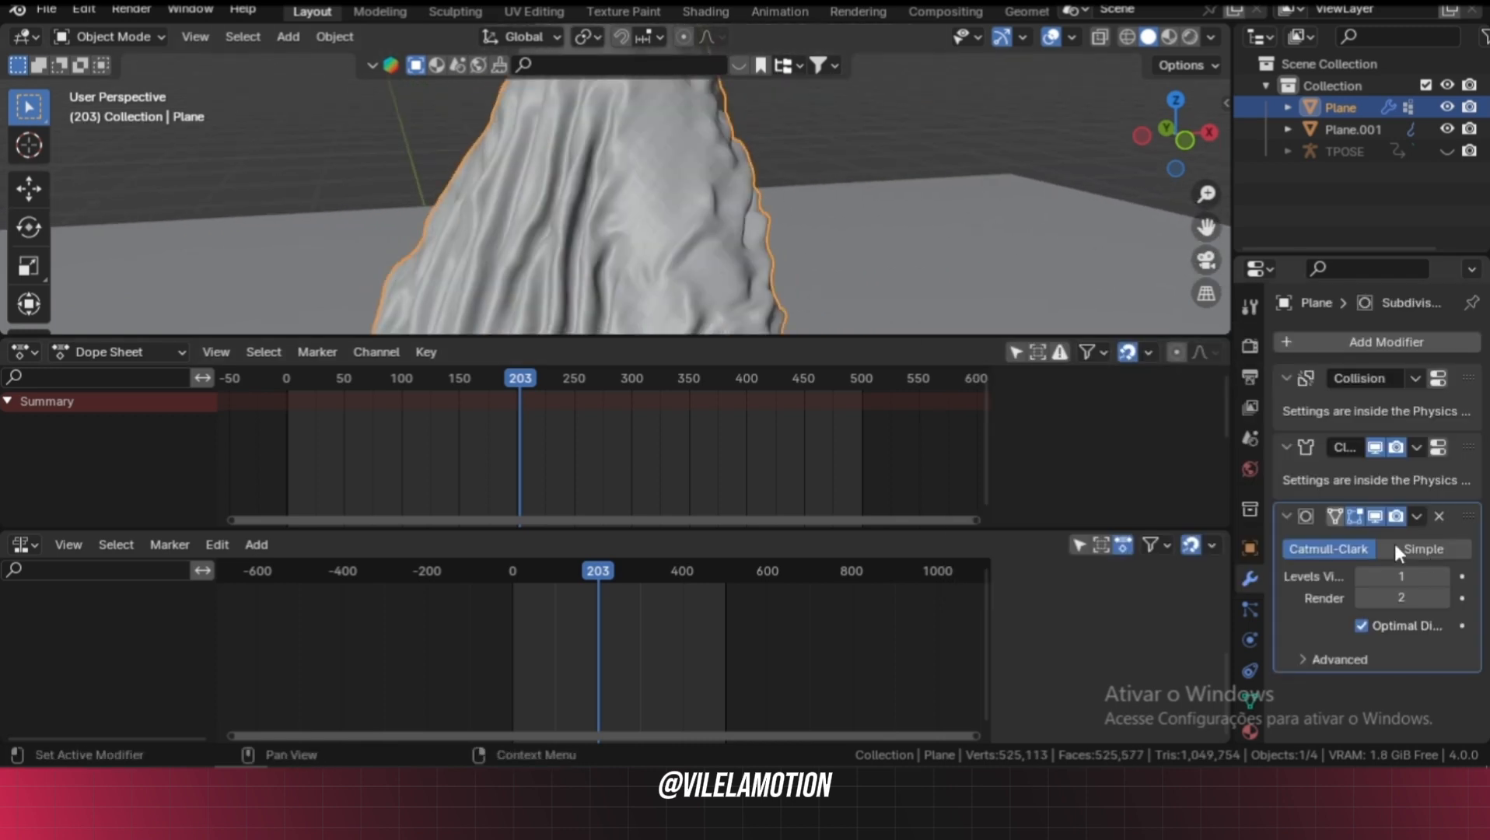
Set the cloth's Subdivision Surface viewport level to 2 and compare the folds near and far
{"action": "left_click", "coordinate": [1441, 576]}
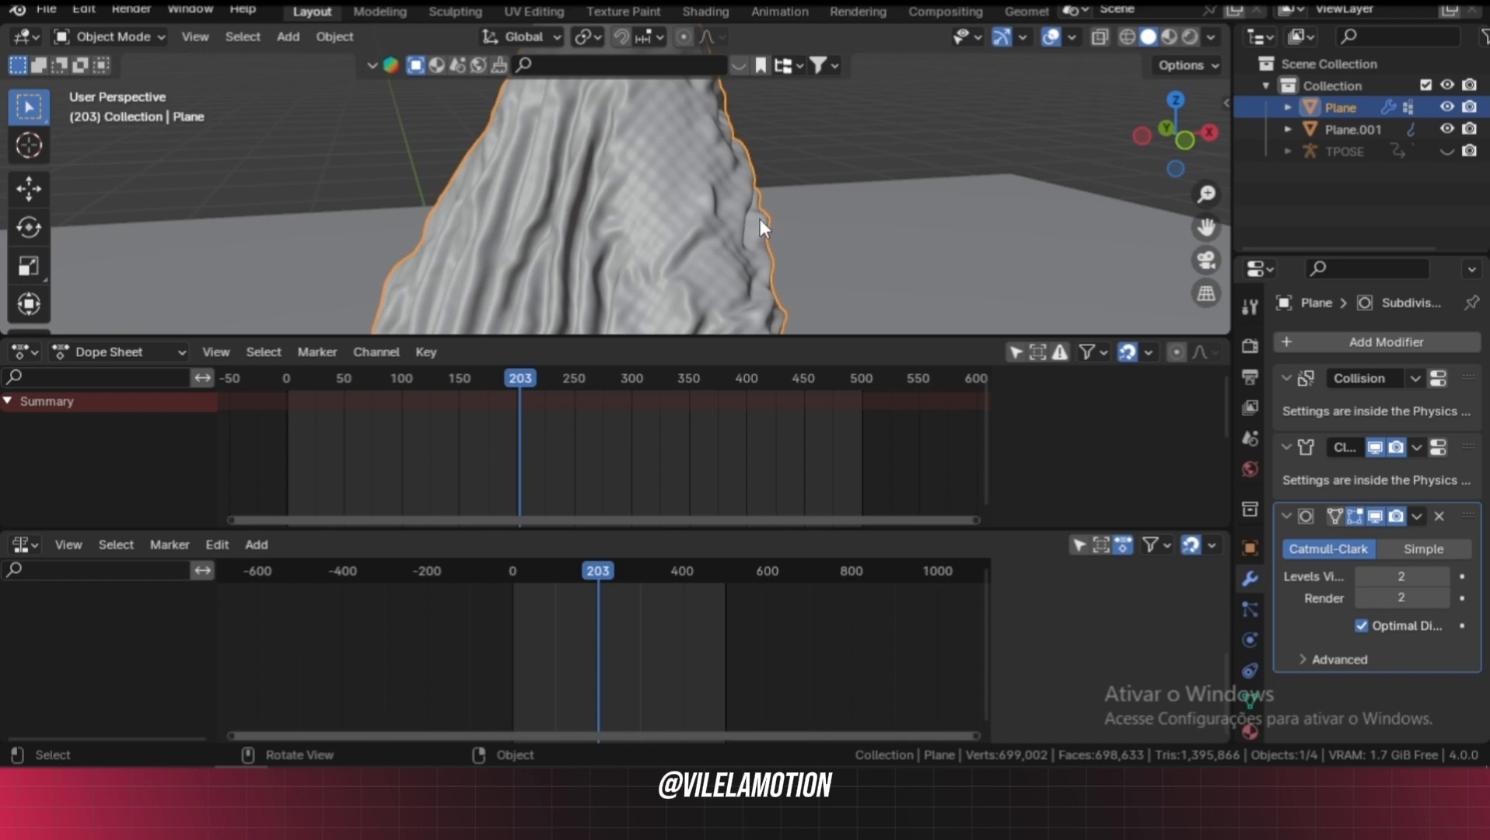
{"action": "scroll", "coordinate": [740, 269], "scroll_direction": "down", "scroll_amount": 5}
{"action": "scroll", "coordinate": [735, 268], "scroll_direction": "up", "scroll_amount": 6}
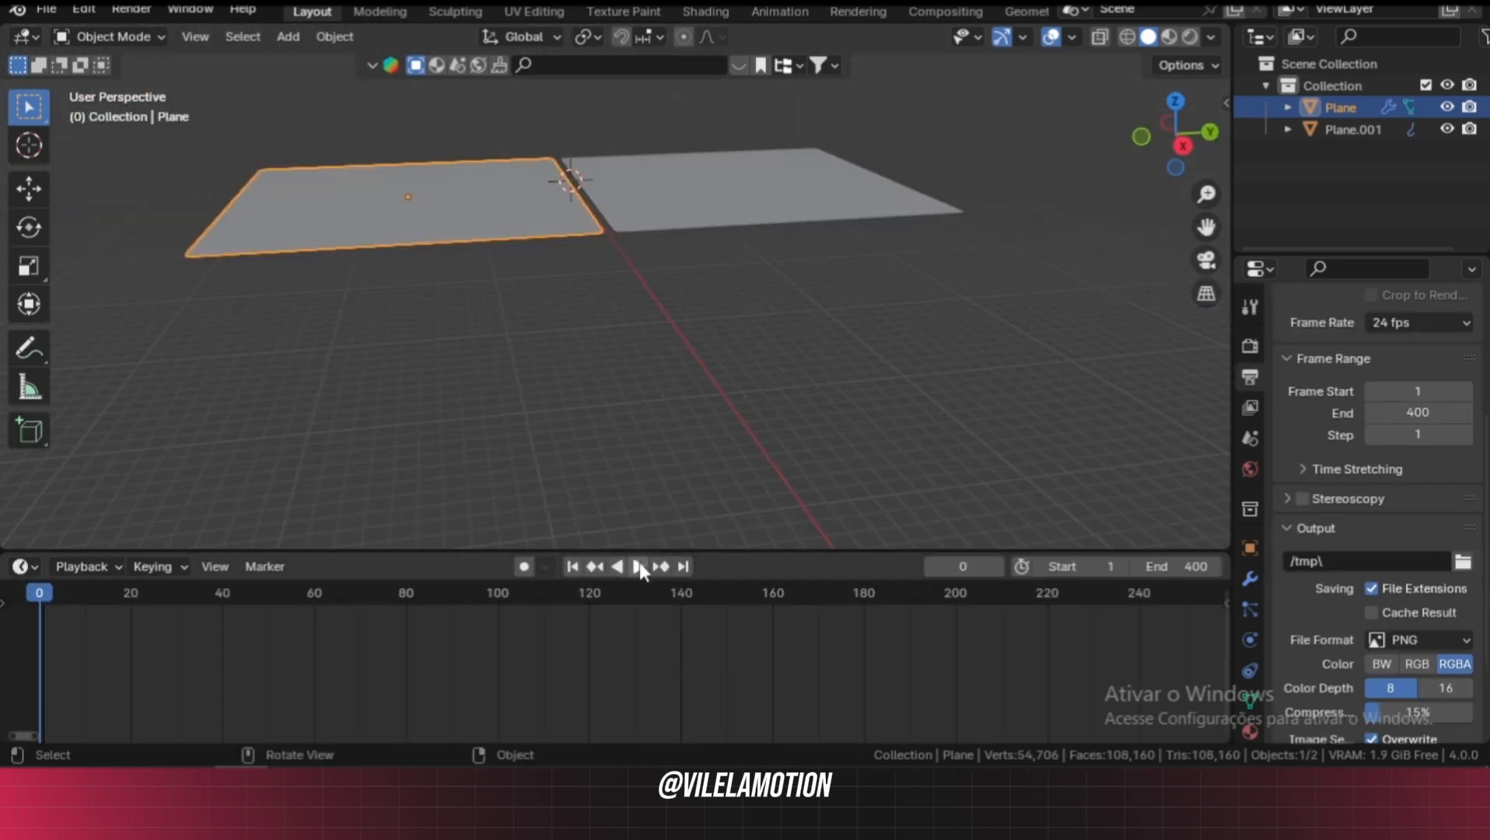
Play the two sheets' cloth animations from frame 0 to frame 81 and inspect the selected sheet's drape
{"action": "left_click", "coordinate": [639, 564]}
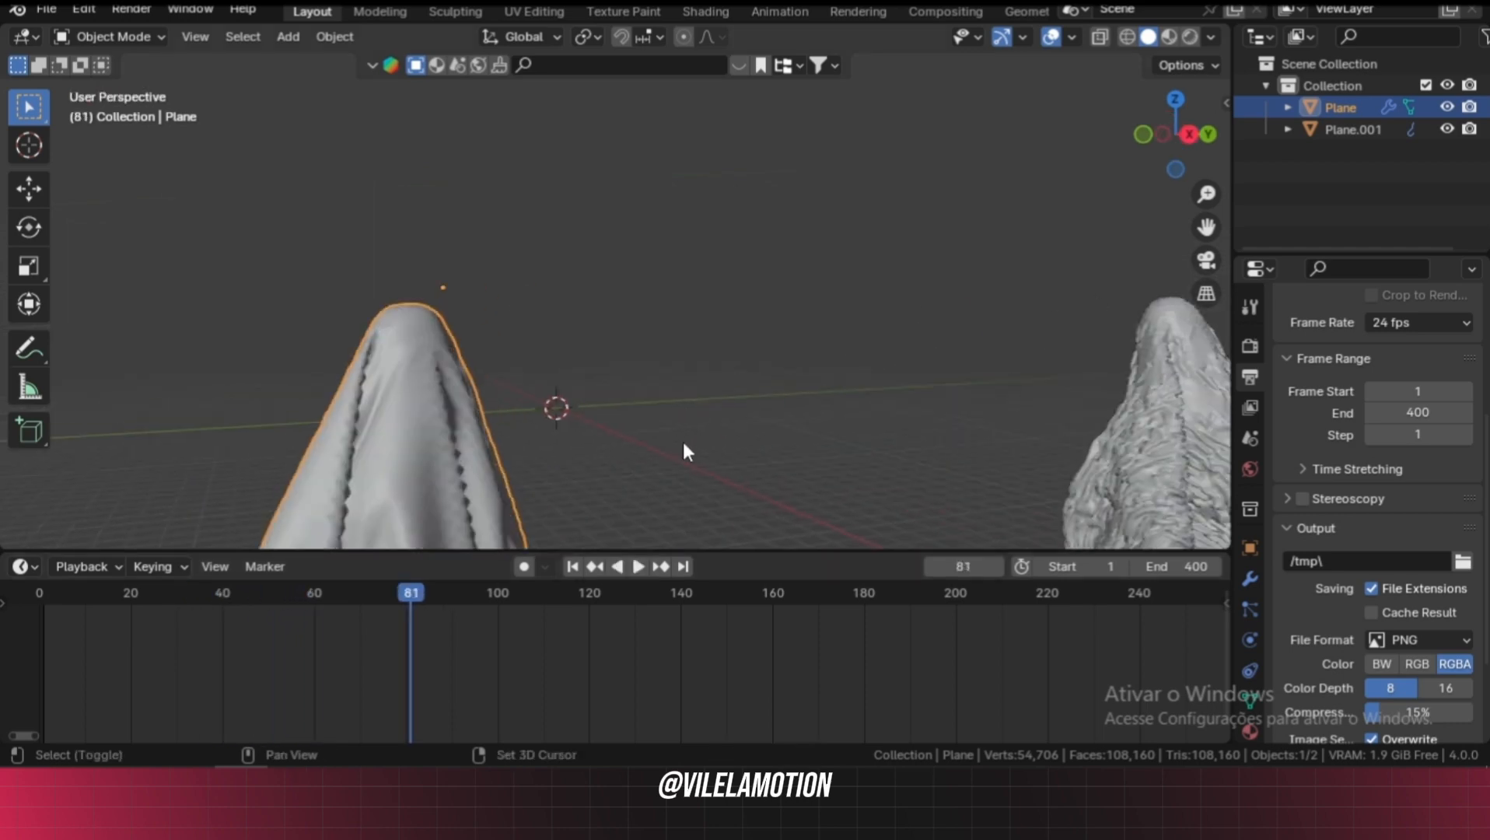
{"action": "middle_click_drag", "start_coordinate": [683, 441], "coordinate": [765, 274], "text": "shift"}
{"action": "scroll", "coordinate": [766, 273], "scroll_direction": "down", "scroll_amount": 4}
{"action": "scroll", "coordinate": [766, 282], "scroll_direction": "up", "scroll_amount": 2}
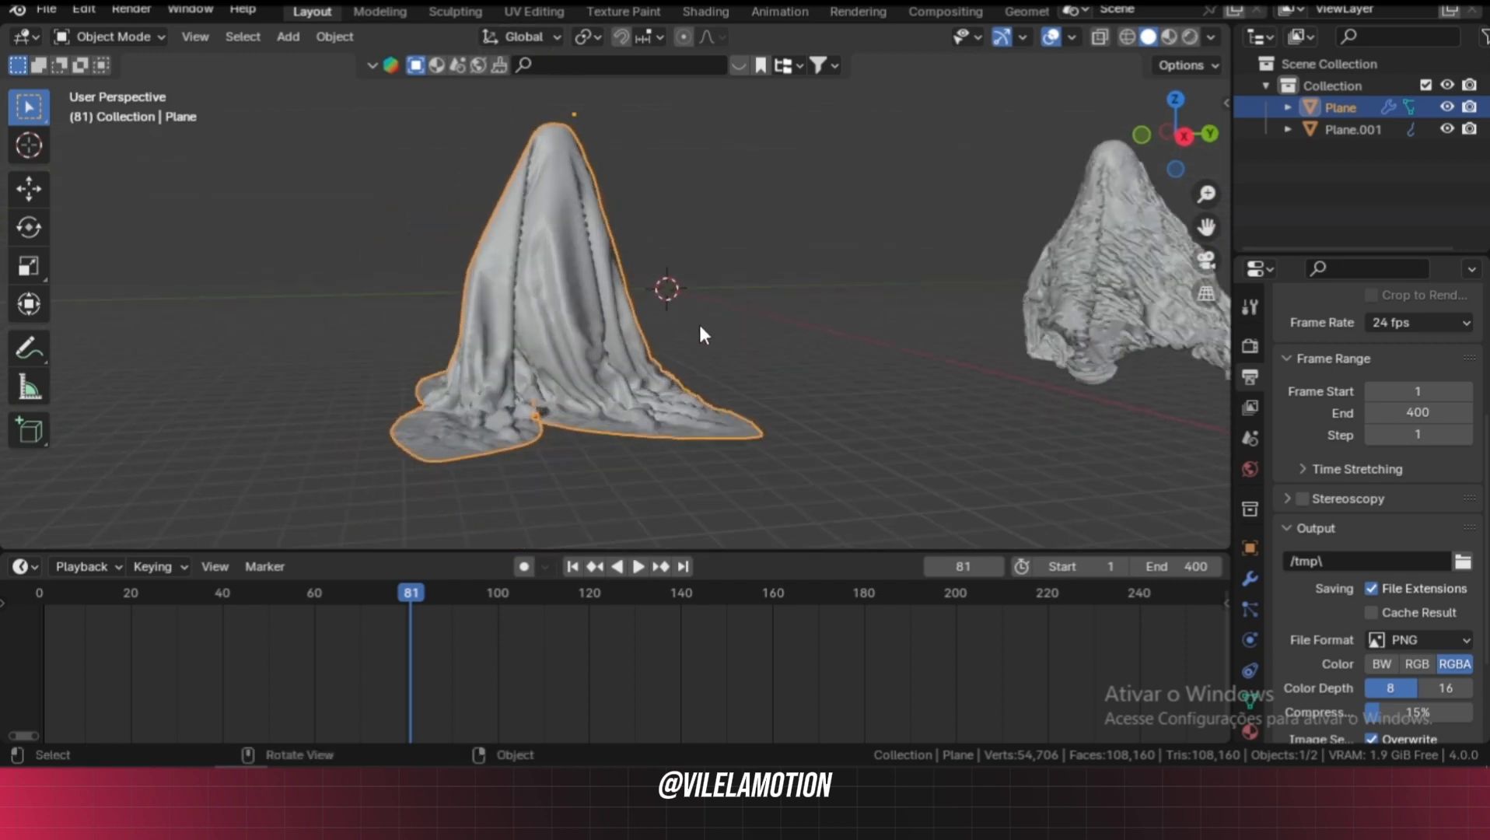
Add a Subdivision Surface modifier to the selected cached cloth Plane and check its surface
{"action": "left_click", "coordinate": [1247, 577]}
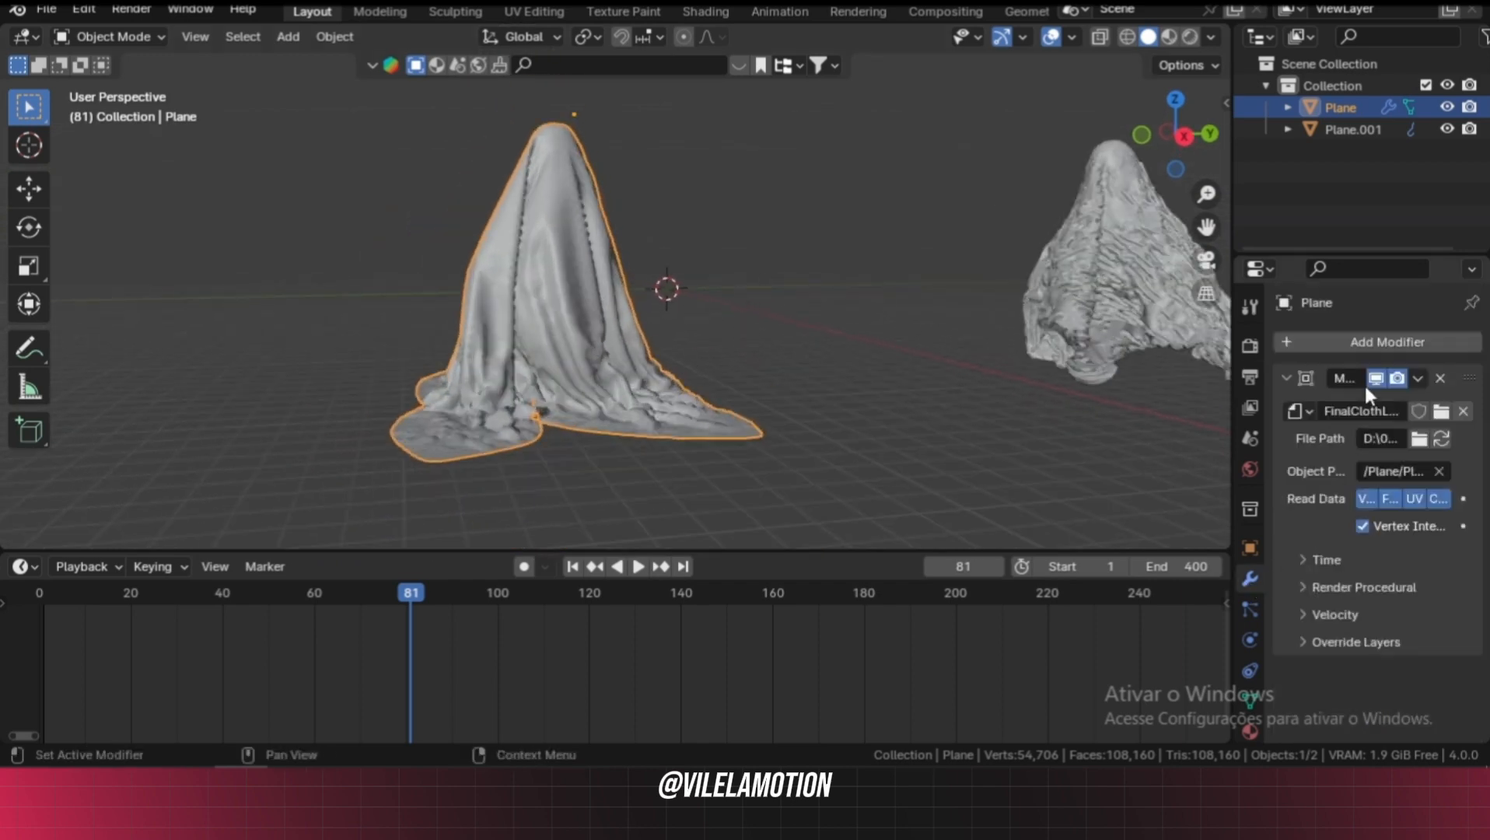
{"action": "left_click", "coordinate": [1382, 339]}
{"action": "type", "text": "s"}
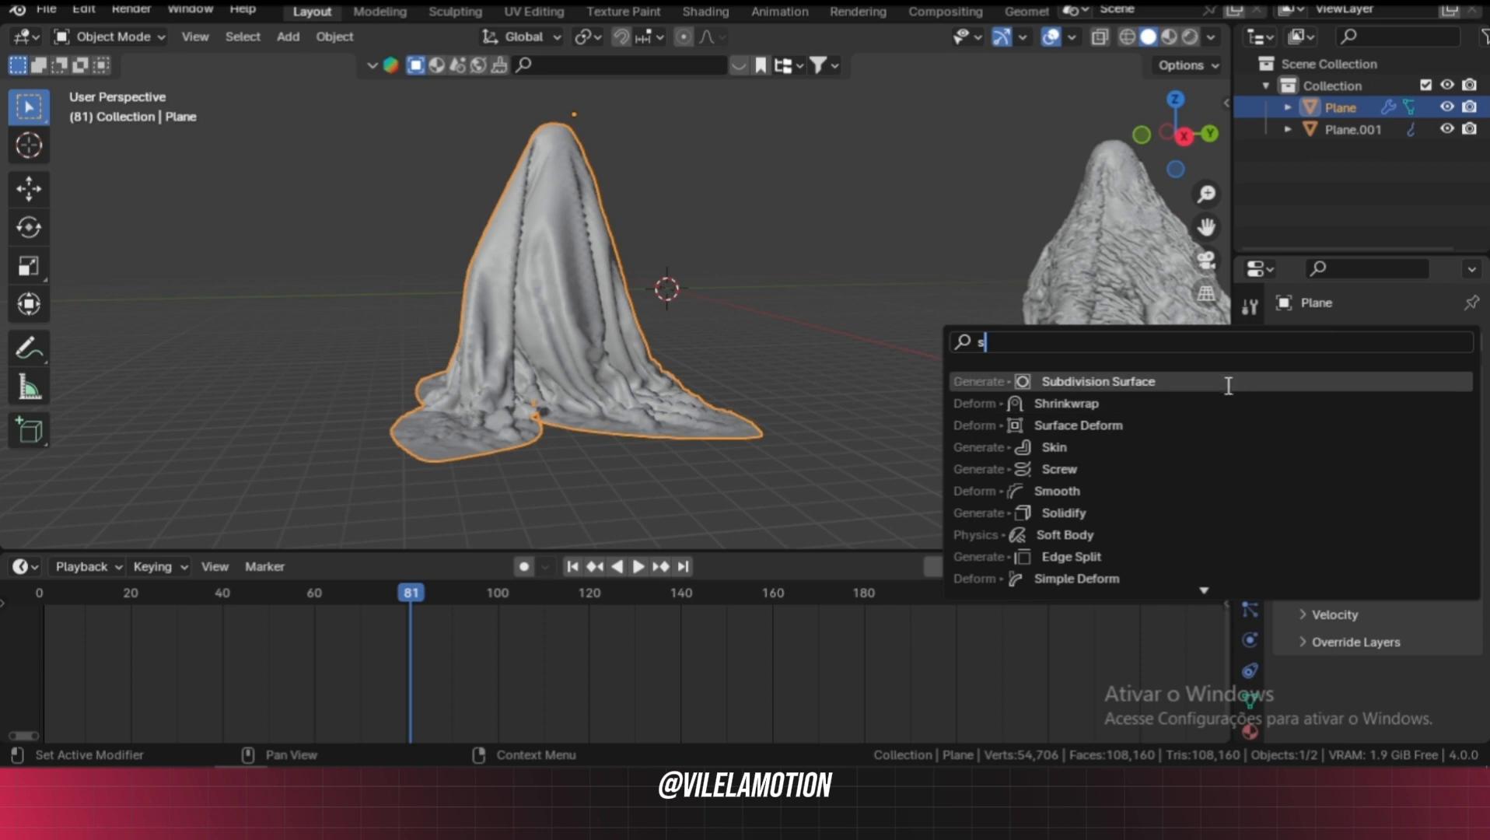
{"action": "key", "text": "Return"}
{"action": "scroll", "coordinate": [654, 358], "scroll_direction": "up", "scroll_amount": 5}
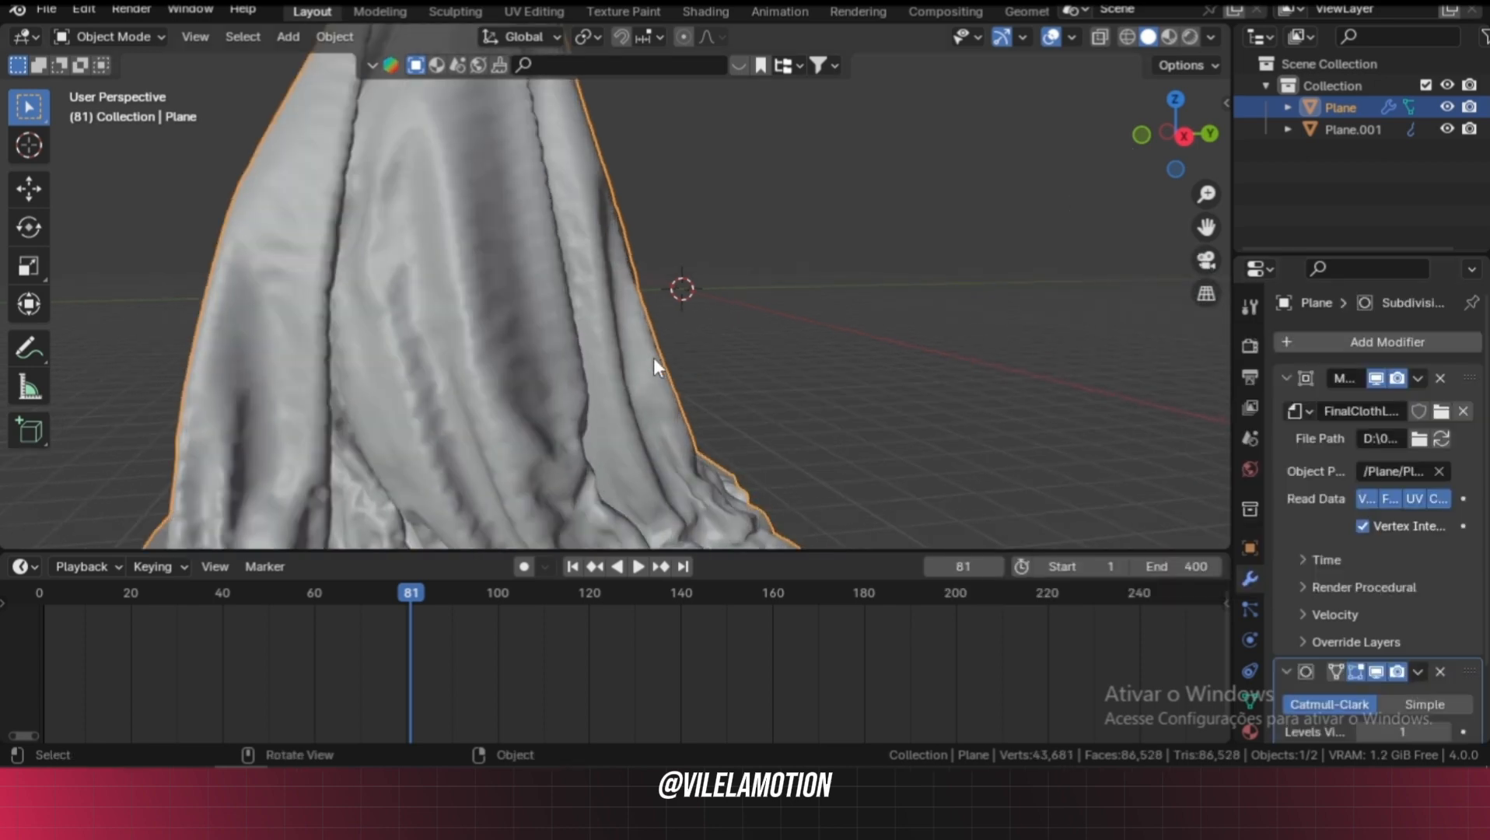
{"action": "middle_click_drag", "start_coordinate": [654, 358], "coordinate": [794, 277], "text": "shift"}
{"action": "scroll", "coordinate": [785, 311], "scroll_direction": "down", "scroll_amount": 6}
{"action": "middle_click_drag", "start_coordinate": [756, 232], "coordinate": [761, 303]}
Raise the cached cloth's Subdivision Surface viewport level to 2 and check the finer surface
{"action": "scroll", "coordinate": [1337, 599], "scroll_direction": "down", "scroll_amount": 3}
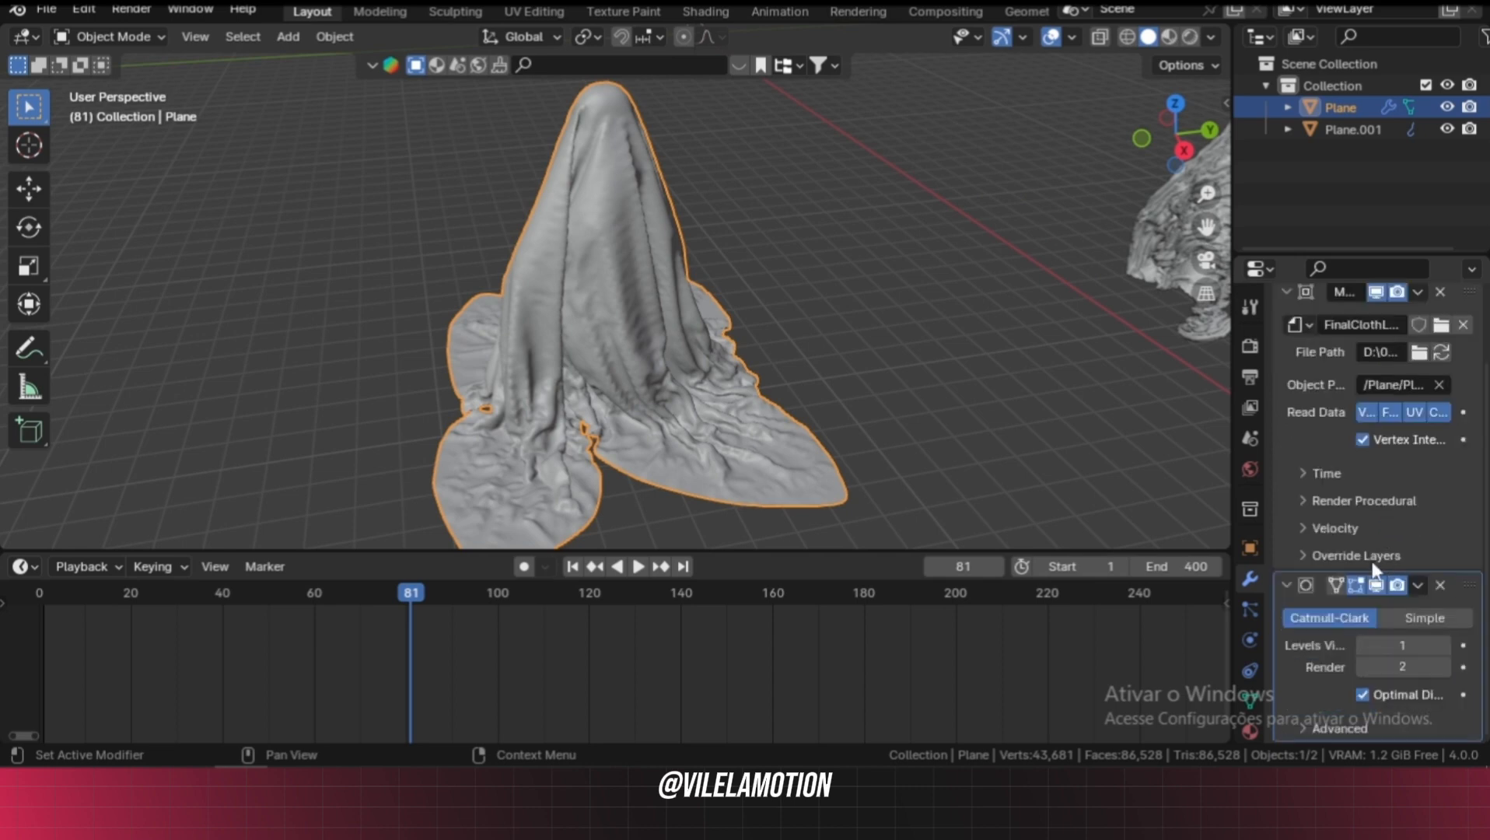
{"action": "left_click", "coordinate": [1442, 644]}
{"action": "scroll", "coordinate": [764, 314], "scroll_direction": "up", "scroll_amount": 5}
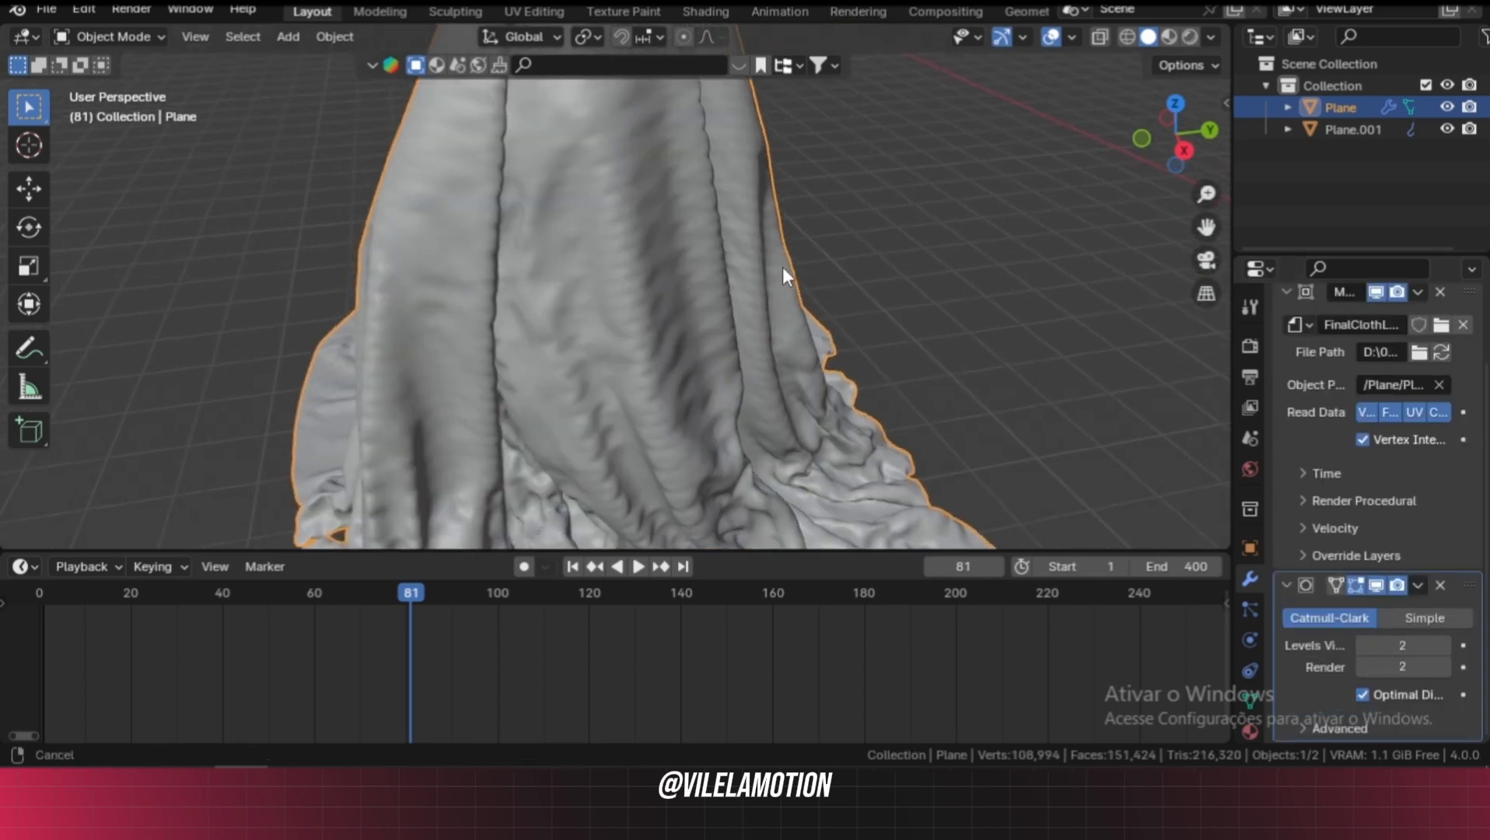
{"action": "scroll", "coordinate": [783, 272], "scroll_direction": "down", "scroll_amount": 6}
Examine the subdivided cloth's folds, seams, head and floor hem from several angles and distances
{"action": "mouse_move", "coordinate": [738, 273]}
{"action": "middle_mouse_down"}
{"action": "mouse_move", "coordinate": [892, 270]}
{"action": "mouse_move", "coordinate": [813, 260]}
{"action": "mouse_move", "coordinate": [751, 286]}
{"action": "middle_mouse_up"}
{"action": "scroll", "coordinate": [648, 416], "scroll_direction": "up", "scroll_amount": 3}
{"action": "middle_click_drag", "start_coordinate": [750, 458], "coordinate": [645, 356], "text": "shift"}
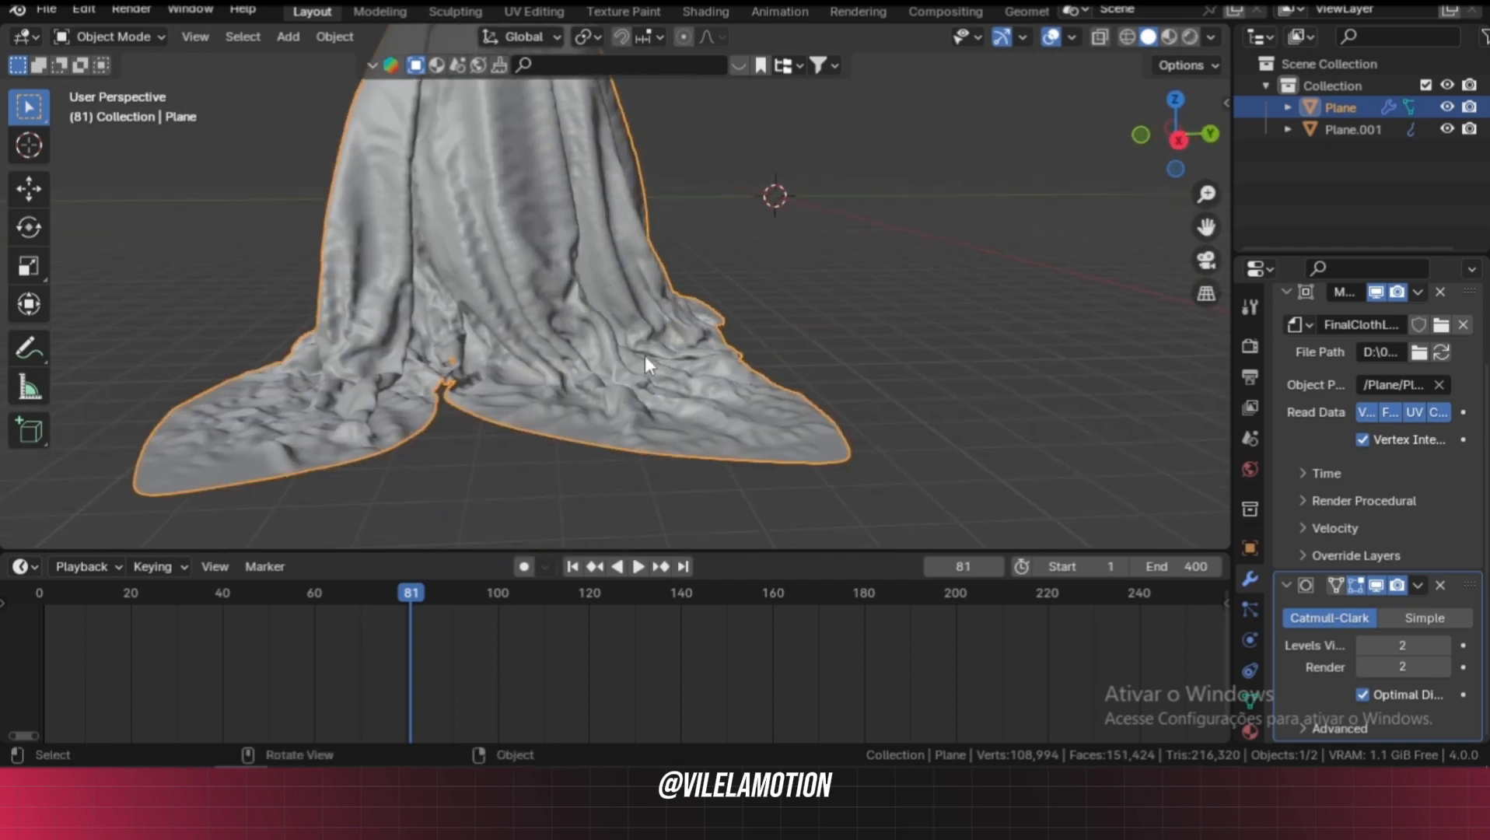
{"action": "scroll", "coordinate": [767, 336], "scroll_direction": "up", "scroll_amount": 3}
{"action": "scroll", "coordinate": [767, 336], "scroll_direction": "down", "scroll_amount": 4}
{"action": "middle_click_drag", "start_coordinate": [766, 336], "coordinate": [821, 375]}
{"action": "scroll", "coordinate": [719, 340], "scroll_direction": "up", "scroll_amount": 4}
{"action": "scroll", "coordinate": [729, 330], "scroll_direction": "down", "scroll_amount": 4}
{"action": "scroll", "coordinate": [818, 354], "scroll_direction": "down", "scroll_amount": 3}
{"action": "scroll", "coordinate": [818, 358], "scroll_direction": "up", "scroll_amount": 3}
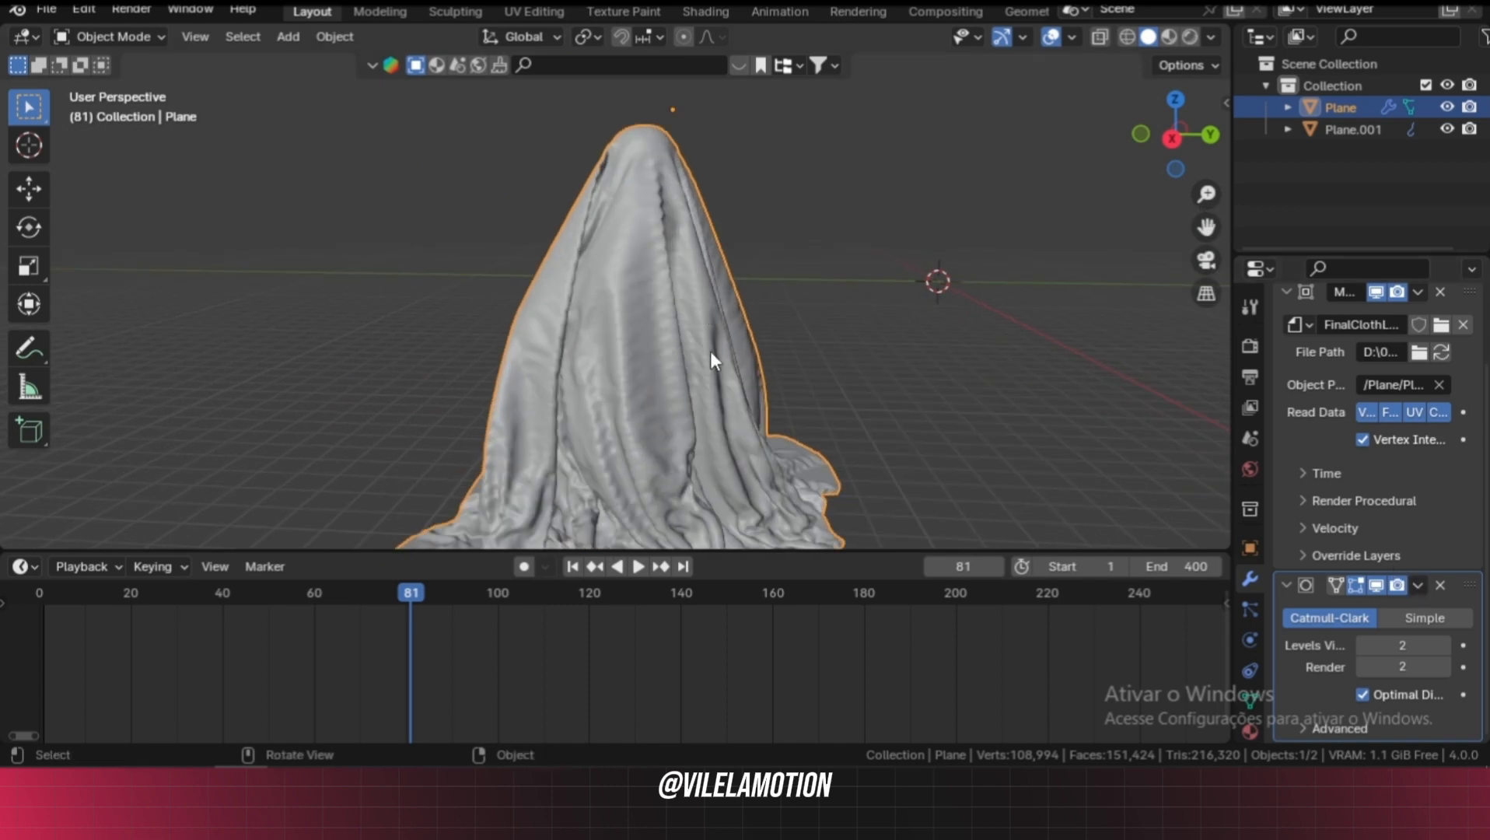
{"action": "scroll", "coordinate": [712, 357], "scroll_direction": "down", "scroll_amount": 2}
{"action": "middle_click_drag", "start_coordinate": [737, 377], "coordinate": [735, 330]}
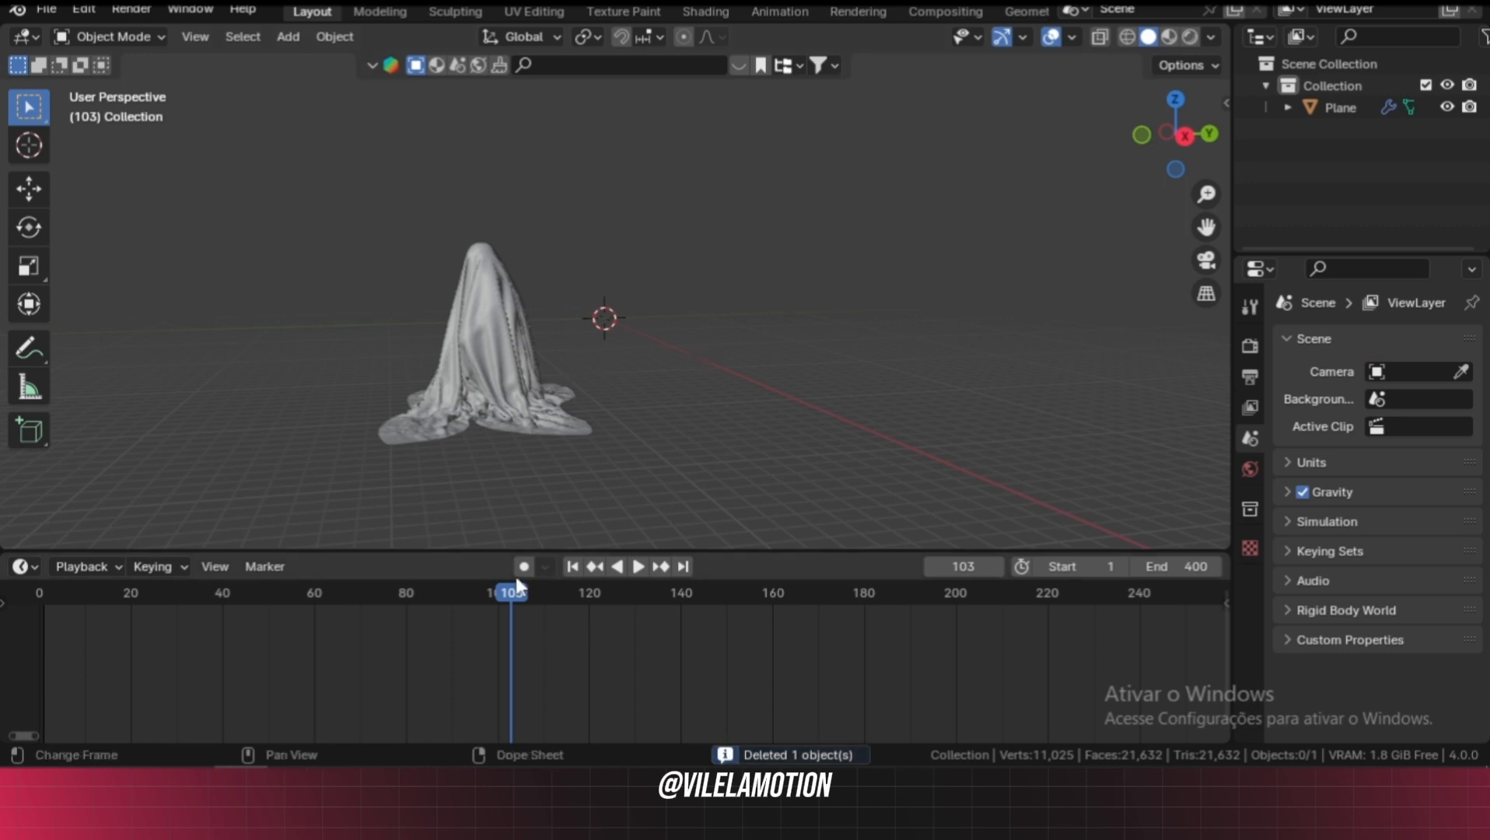
Rewind the remaining cloth's animation to the start and play it, examining the ghost's movement near and far
{"action": "left_click_drag", "start_coordinate": [516, 583], "coordinate": [318, 597]}
{"action": "key", "text": "shift+Left"}
{"action": "key", "text": "space"}
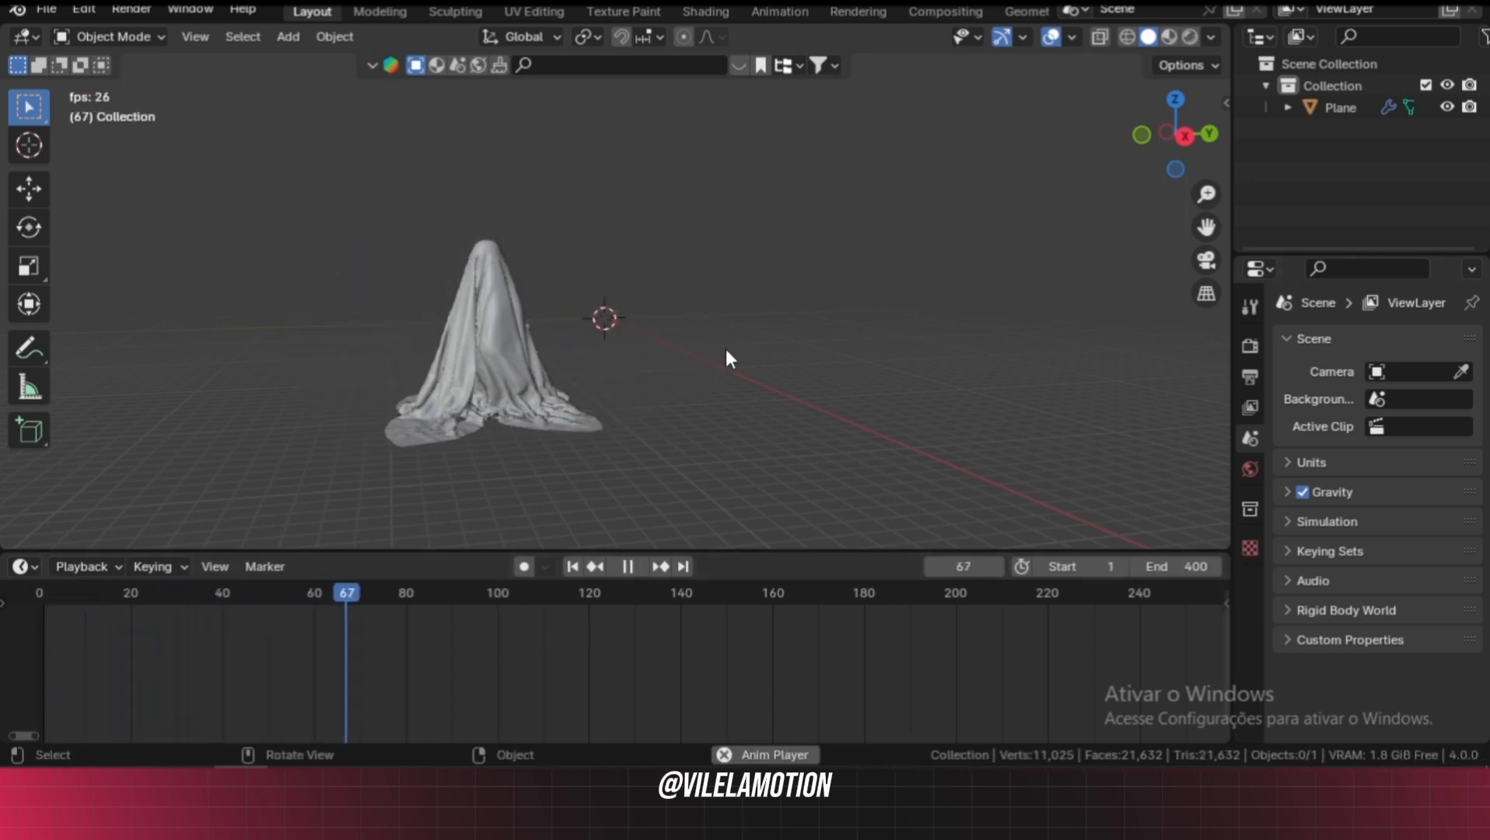
{"action": "middle_click_drag", "start_coordinate": [656, 380], "coordinate": [772, 342], "text": "shift"}
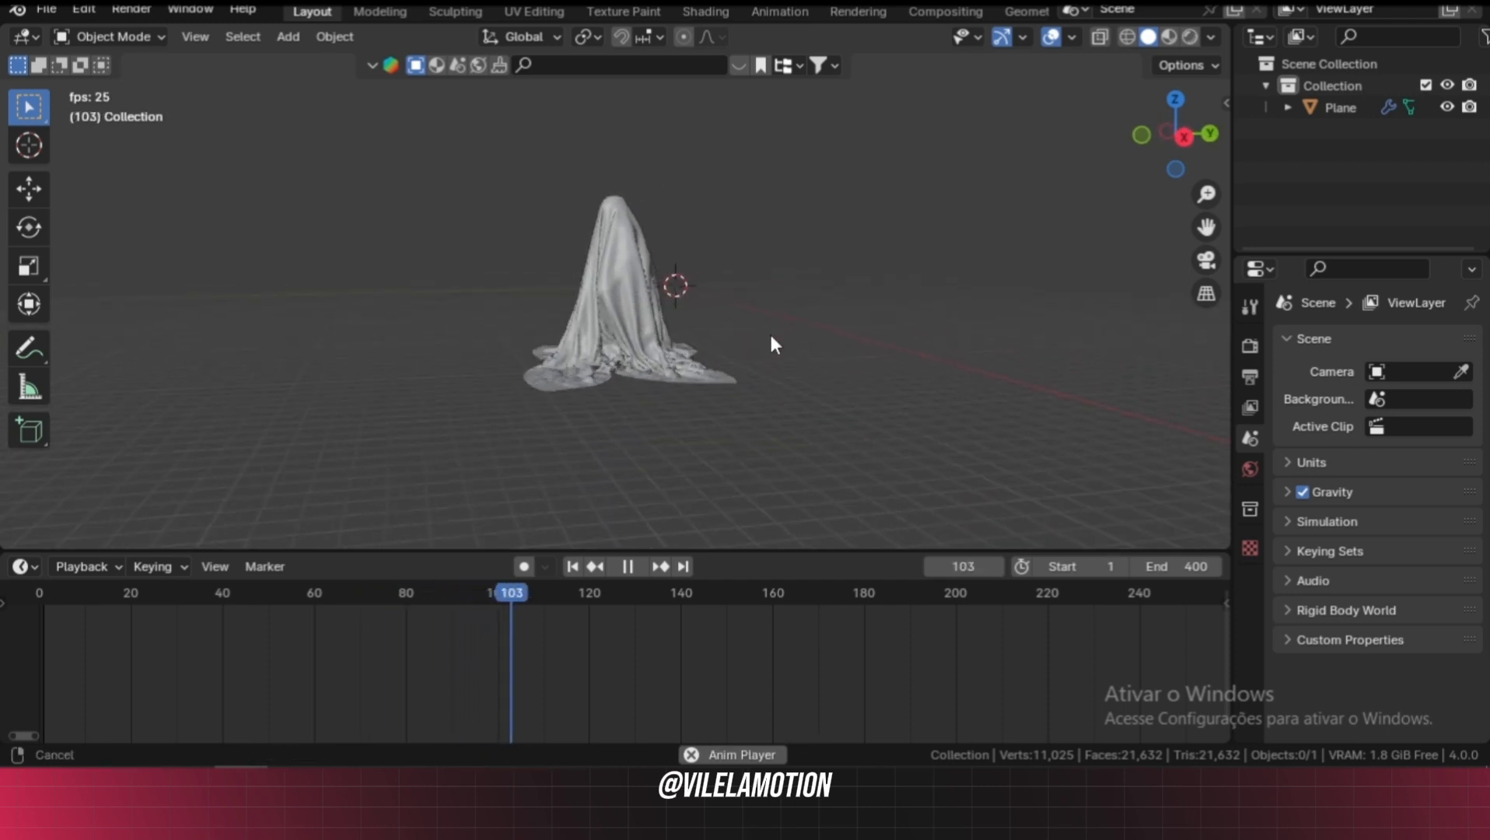
{"action": "scroll", "coordinate": [771, 335], "scroll_direction": "up", "scroll_amount": 4}
{"action": "scroll", "coordinate": [771, 335], "scroll_direction": "down", "scroll_amount": 3}
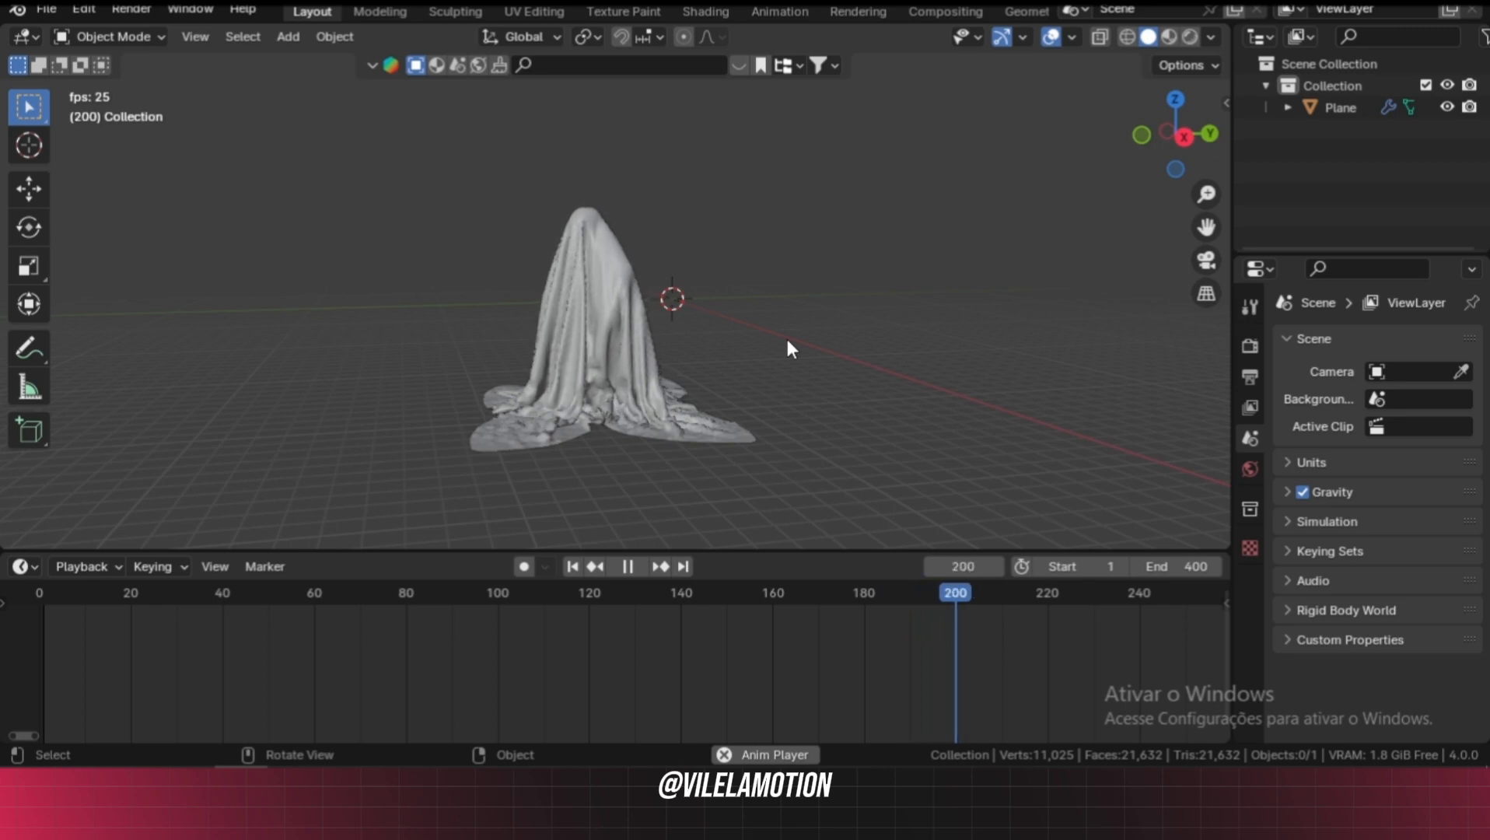
{"action": "mouse_move", "coordinate": [787, 339]}
{"action": "middle_mouse_down"}
{"action": "mouse_move", "coordinate": [967, 325]}
{"action": "mouse_move", "coordinate": [886, 325]}
{"action": "mouse_move", "coordinate": [920, 341]}
{"action": "mouse_move", "coordinate": [665, 342]}
{"action": "mouse_move", "coordinate": [905, 352]}
{"action": "mouse_move", "coordinate": [801, 361]}
{"action": "middle_mouse_up"}
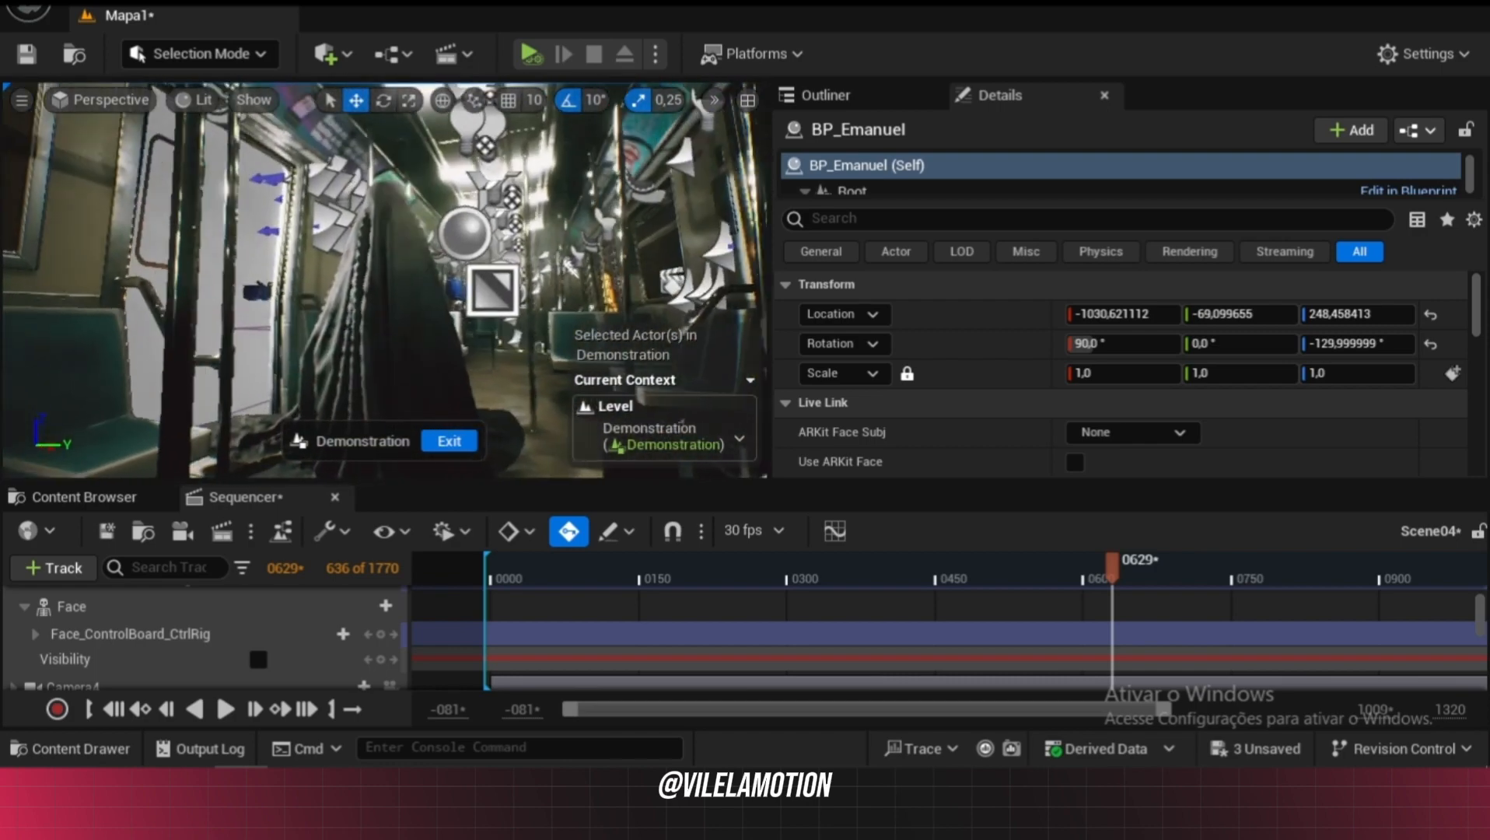
Switch to Unreal Engine and scrub the Scene04 sequence, examining the cloth ghost's movement inside the train carriage
{"action": "key", "text": "w"}
{"action": "right_click_drag", "start_coordinate": [385, 280], "coordinate": [342, 241]}
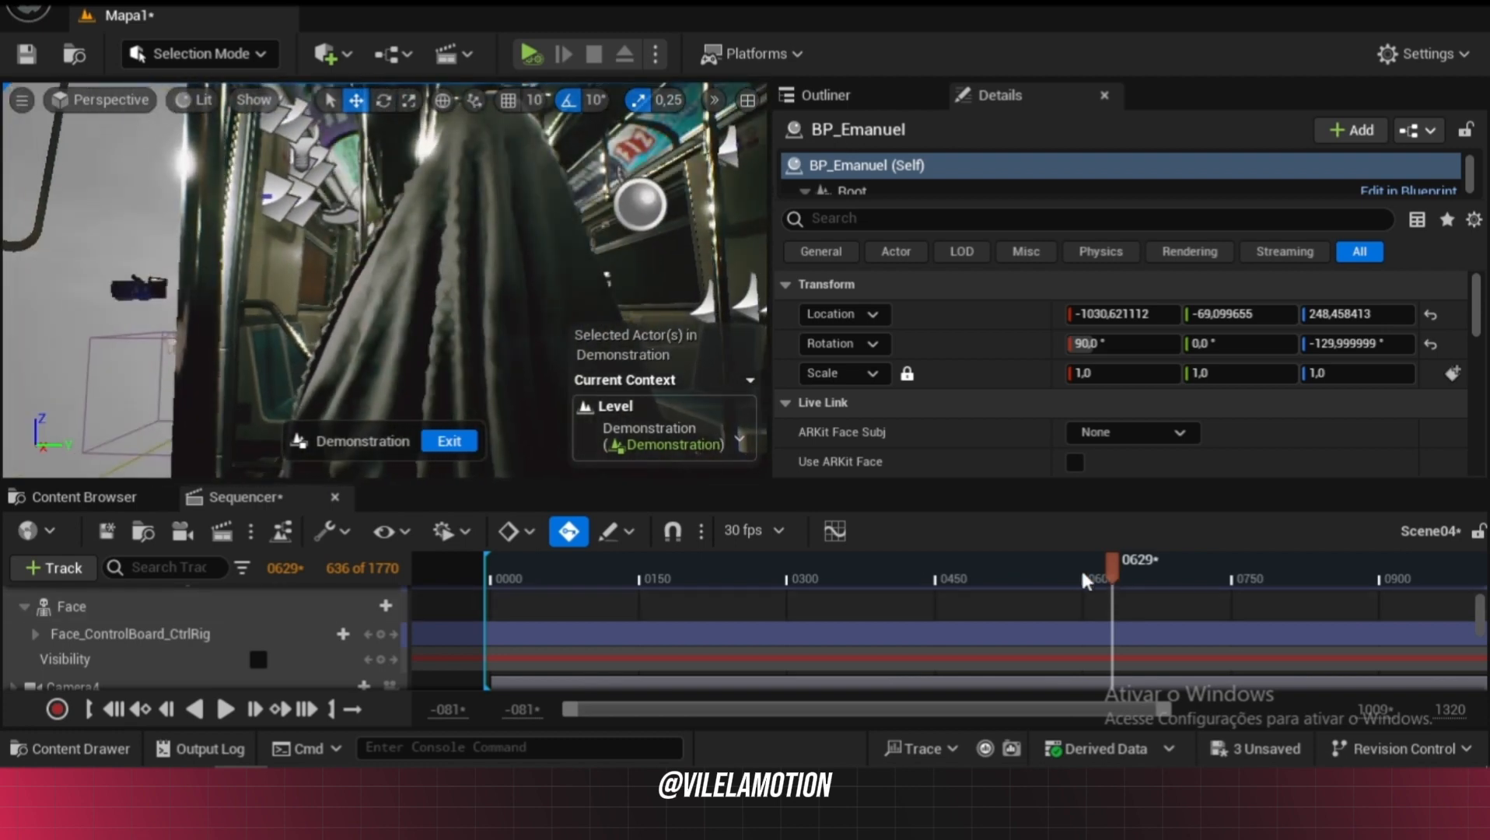
{"action": "left_click_drag", "start_coordinate": [1080, 567], "coordinate": [1002, 576]}
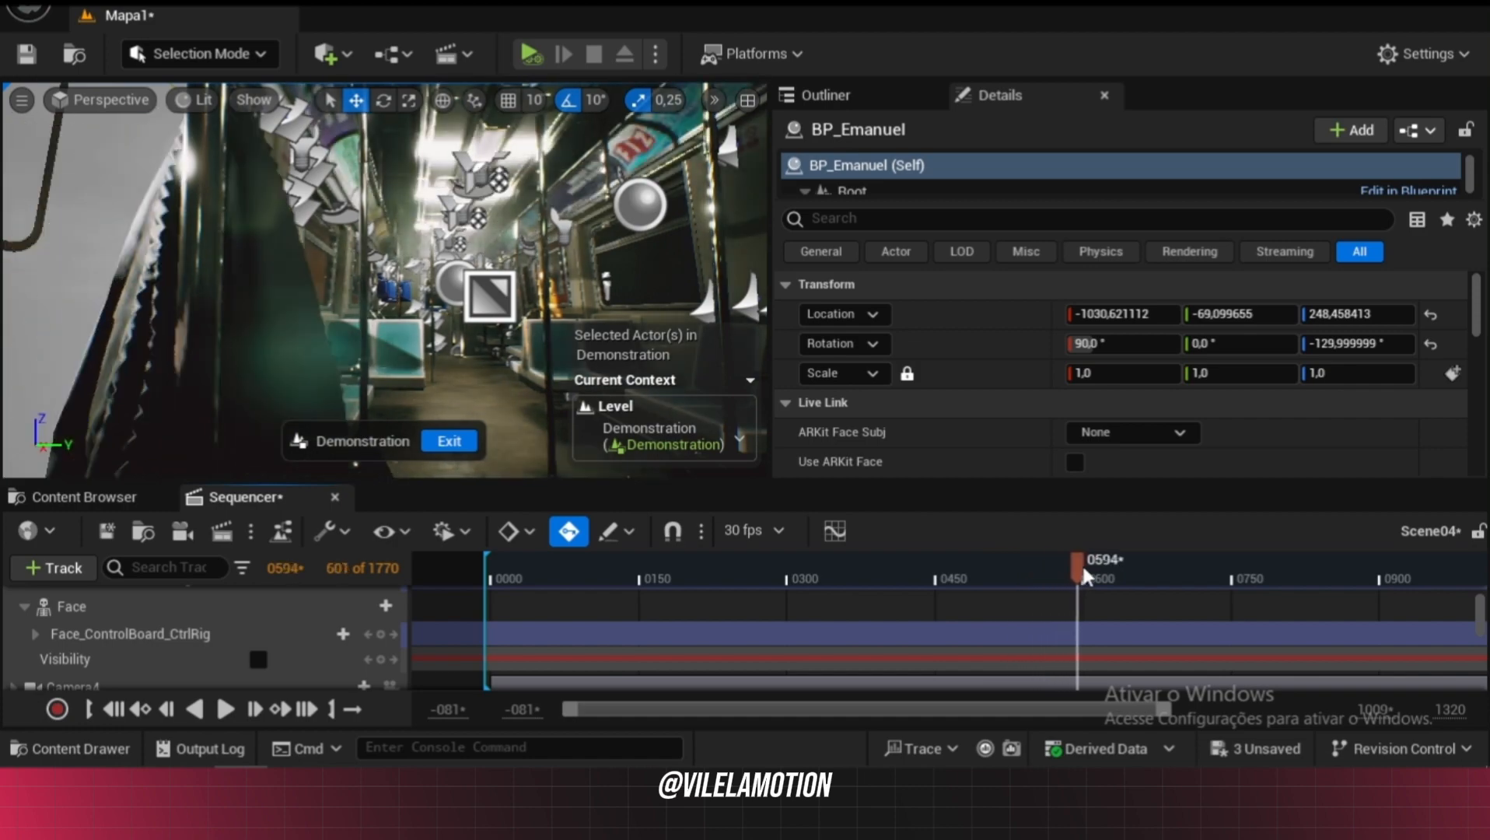
{"action": "left_click_drag", "start_coordinate": [1103, 562], "coordinate": [1190, 559]}
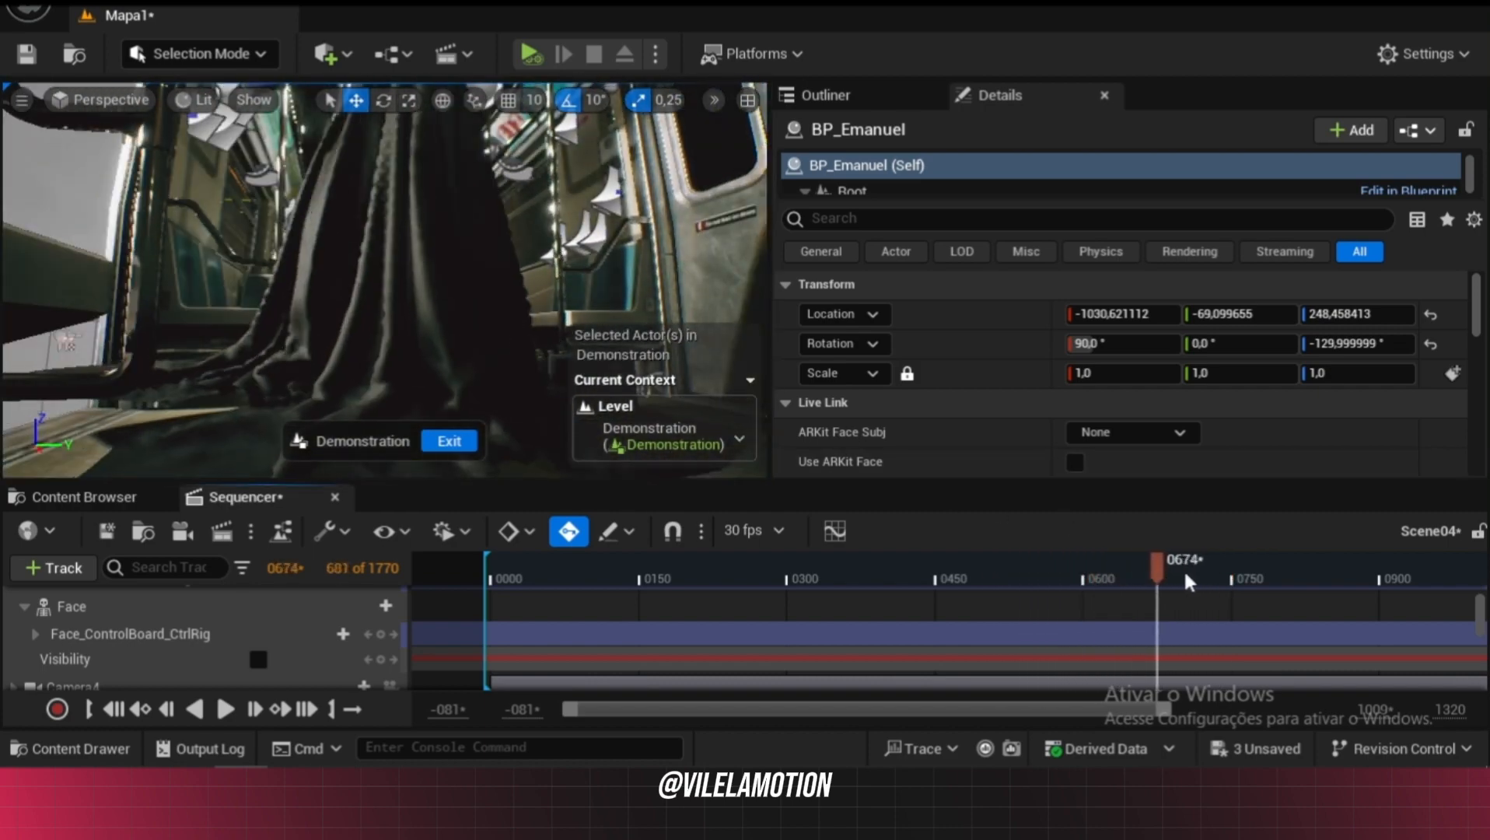
{"action": "left_click_drag", "start_coordinate": [1185, 577], "coordinate": [1376, 572]}
{"action": "mouse_move", "coordinate": [388, 272]}
{"action": "right_mouse_down"}
{"action": "mouse_move", "coordinate": [358, 272]}
{"action": "mouse_move", "coordinate": [412, 268]}
{"action": "mouse_move", "coordinate": [288, 314]}
{"action": "mouse_move", "coordinate": [381, 256]}
{"action": "right_mouse_up"}
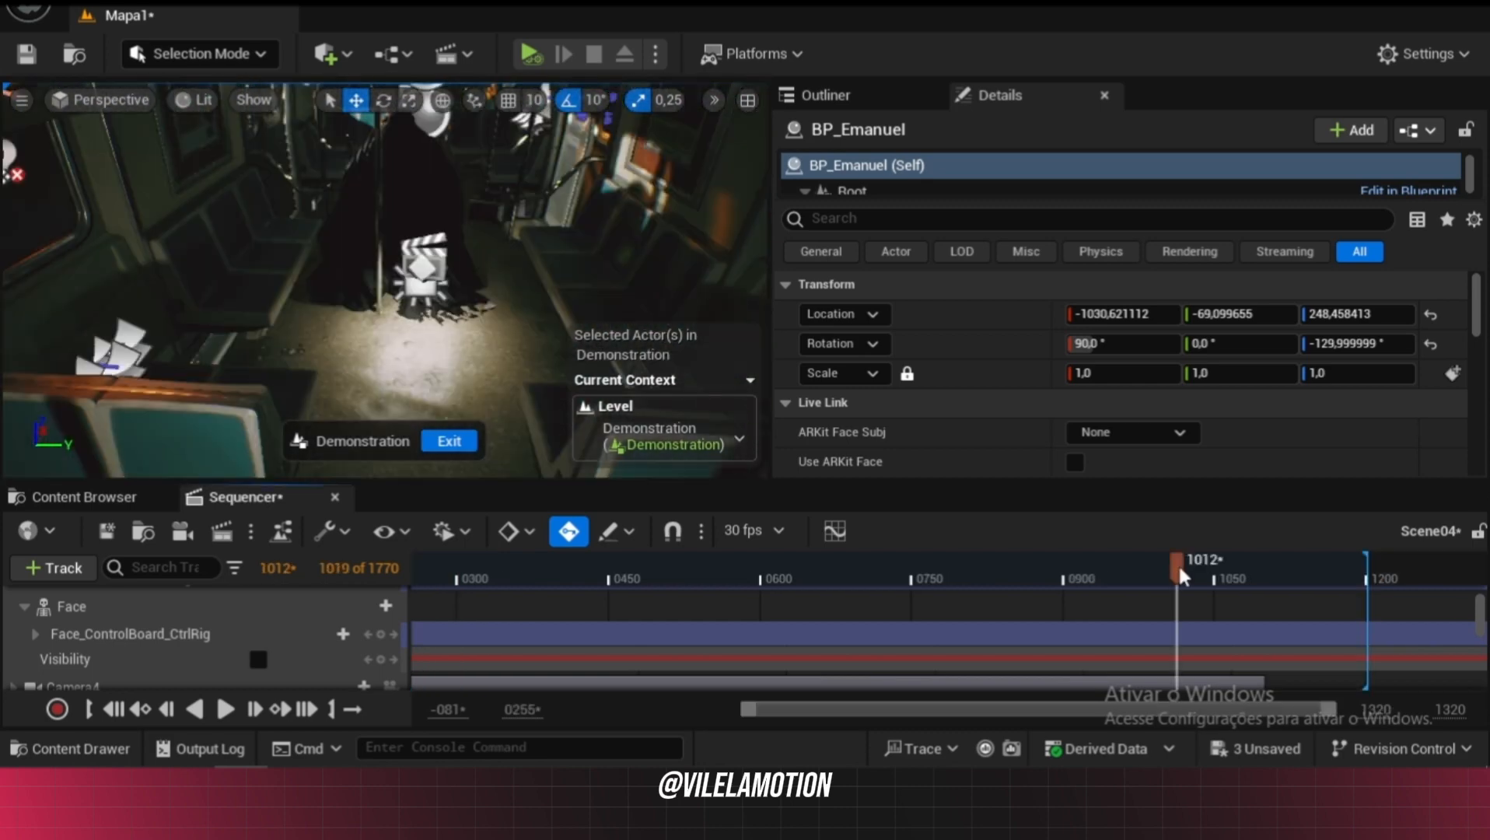
{"action": "mouse_move", "coordinate": [1179, 570]}
{"action": "left_mouse_down"}
{"action": "mouse_move", "coordinate": [1237, 568]}
{"action": "mouse_move", "coordinate": [1170, 572]}
{"action": "left_mouse_up"}
{"action": "mouse_move", "coordinate": [1078, 571]}
{"action": "left_mouse_down"}
{"action": "mouse_move", "coordinate": [976, 571]}
{"action": "mouse_move", "coordinate": [1098, 571]}
{"action": "left_mouse_up"}
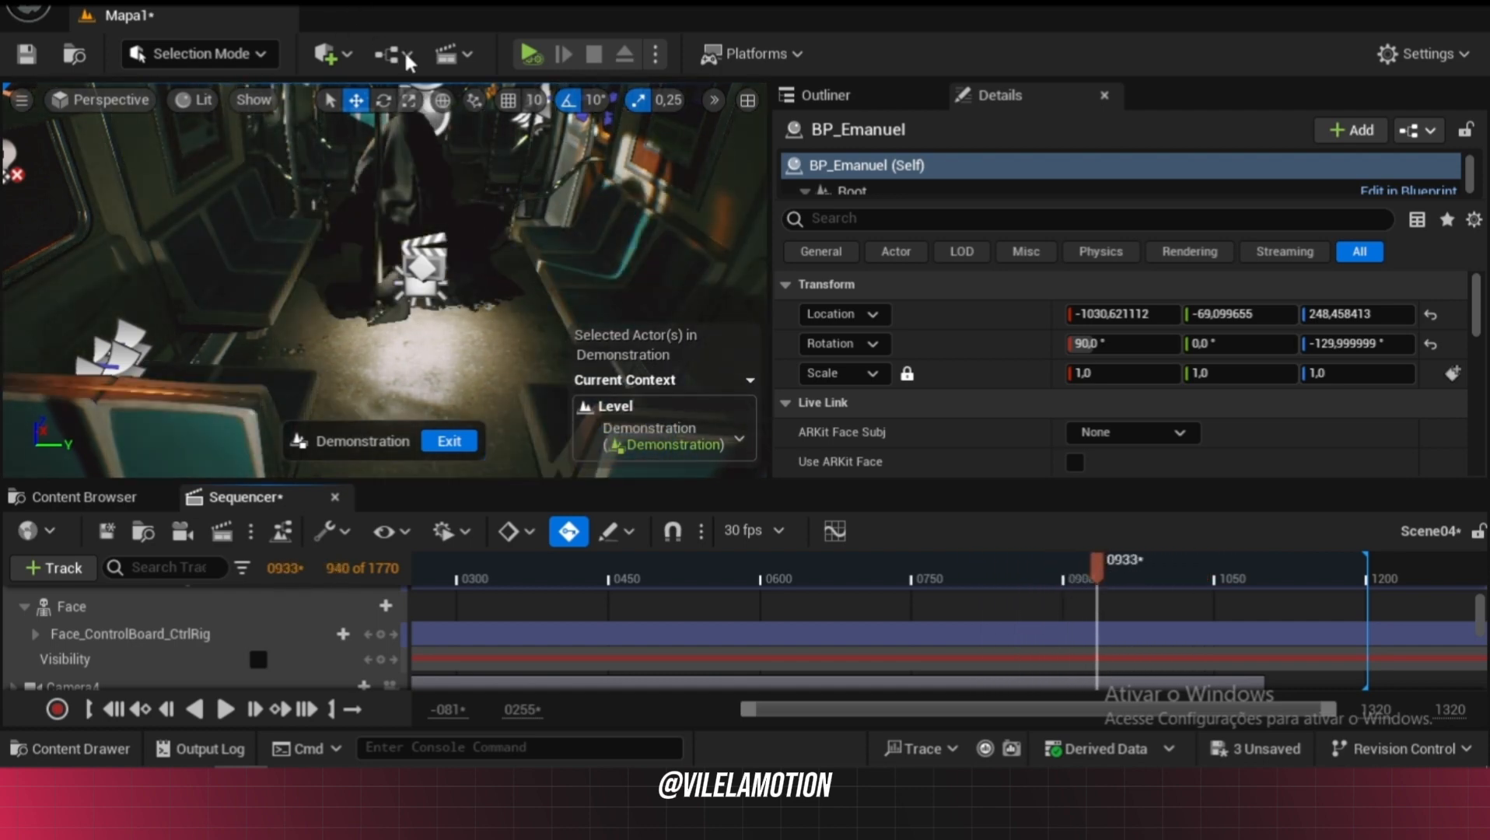
Look over the level's existing sequences, switch the viewport to Camera4 and scrub Scene04 forward from frame 933
{"action": "left_click", "coordinate": [455, 56]}
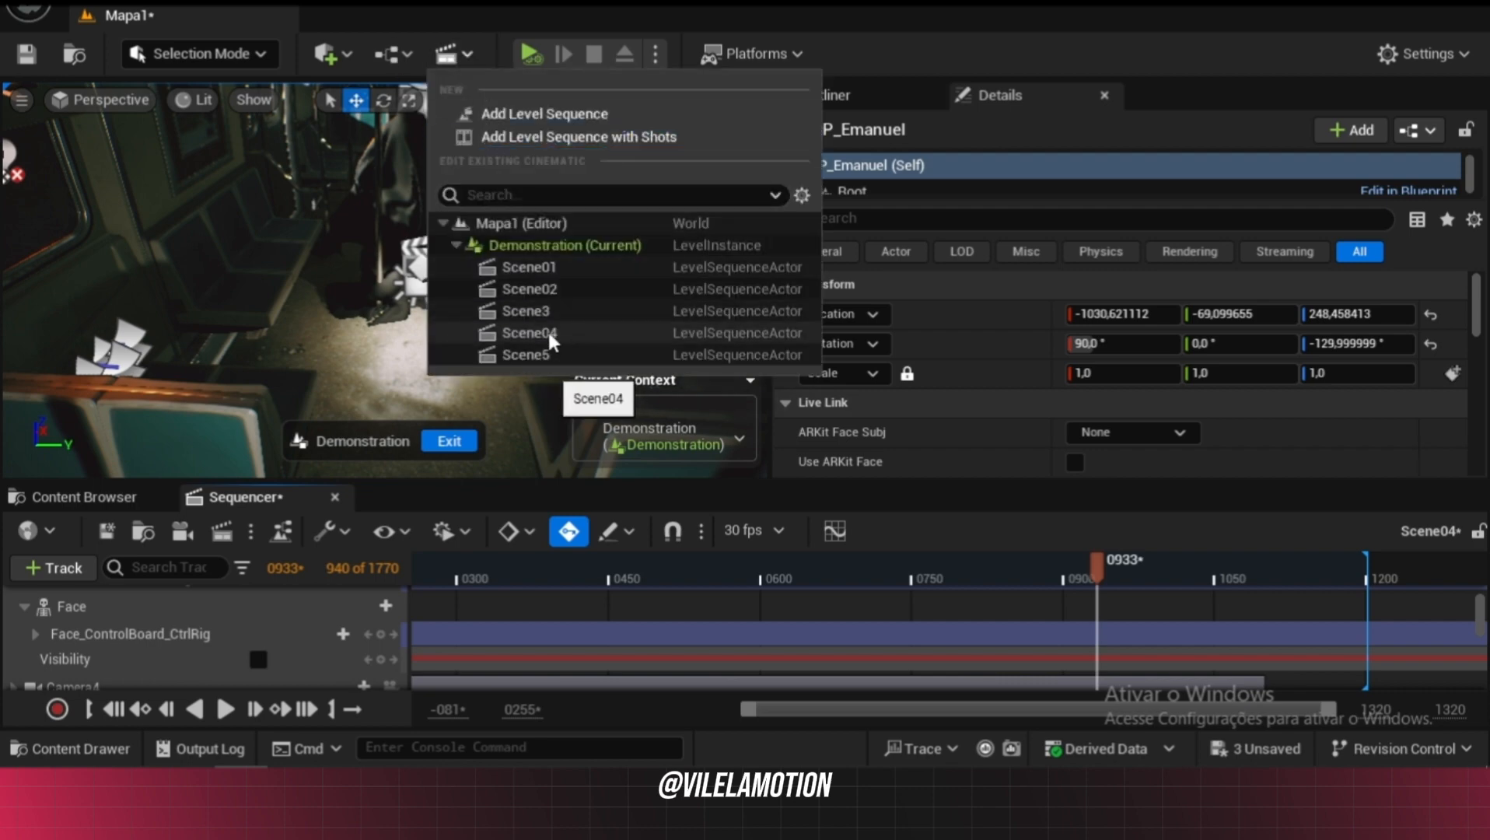
{"action": "left_click", "coordinate": [386, 39]}
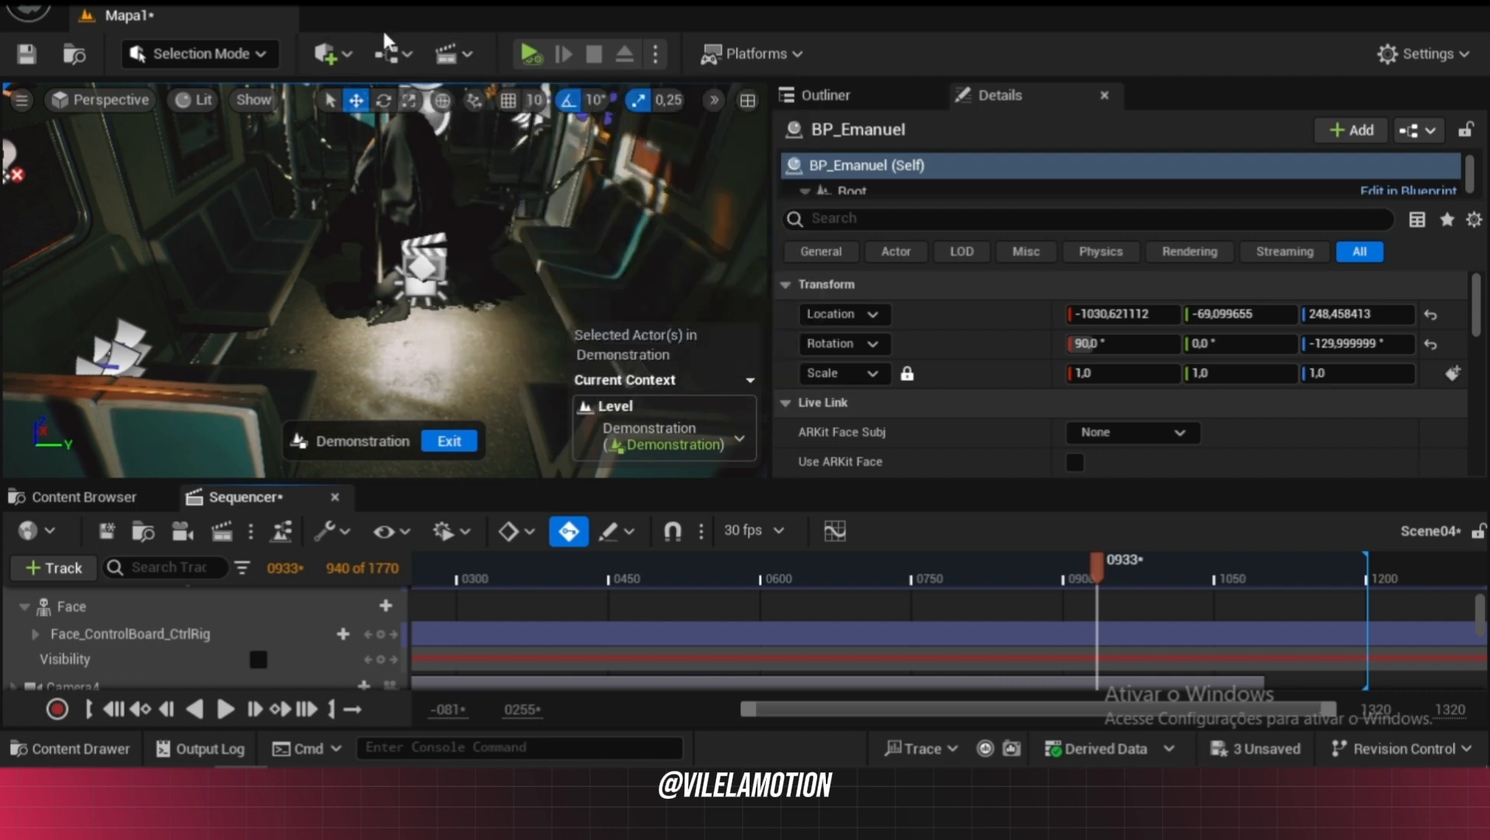
{"action": "left_click", "coordinate": [139, 102]}
{"action": "left_click", "coordinate": [166, 420]}
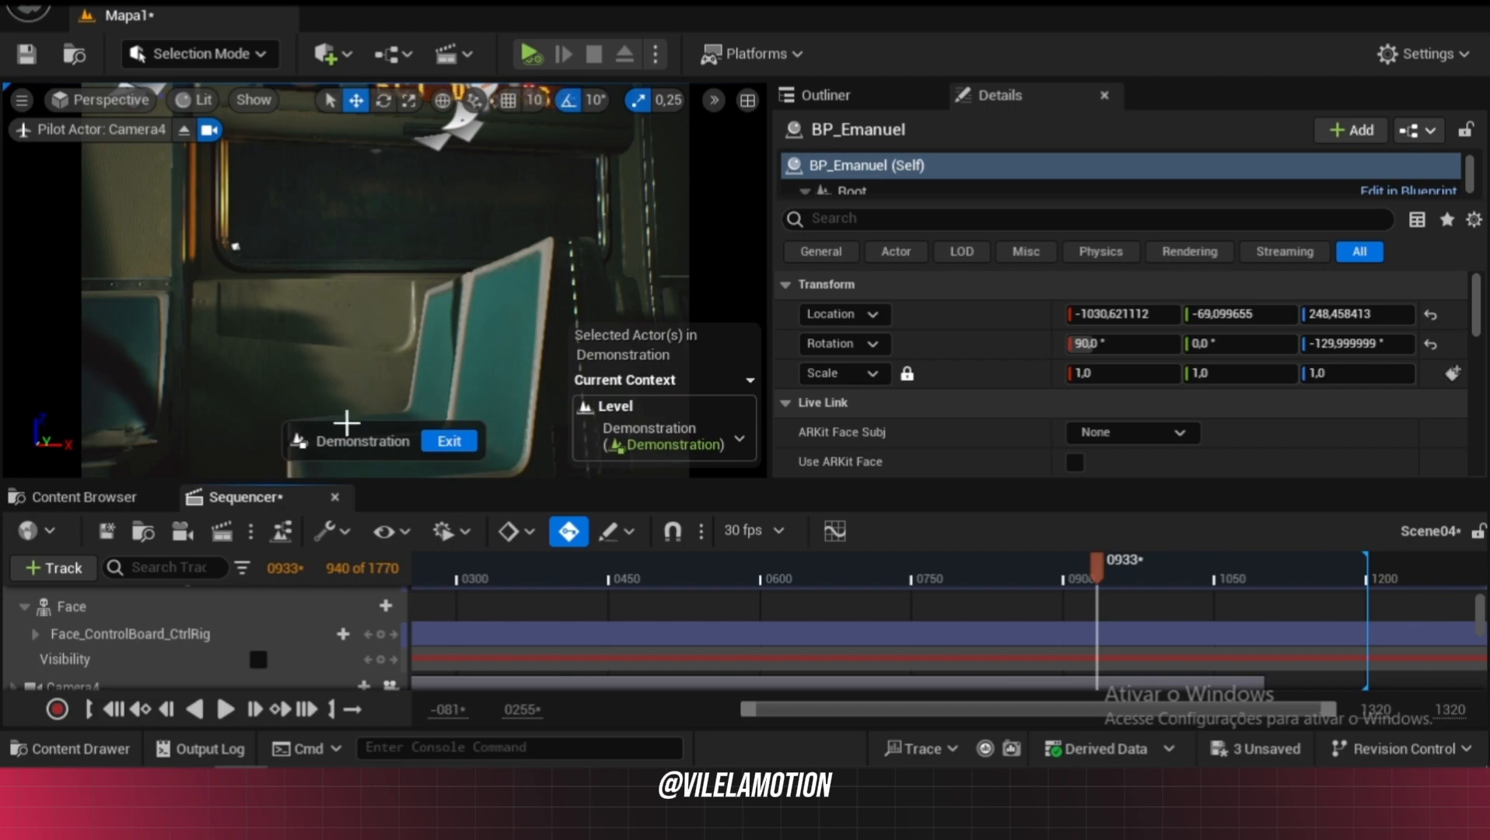
{"action": "left_click_drag", "start_coordinate": [1095, 575], "coordinate": [1260, 597]}
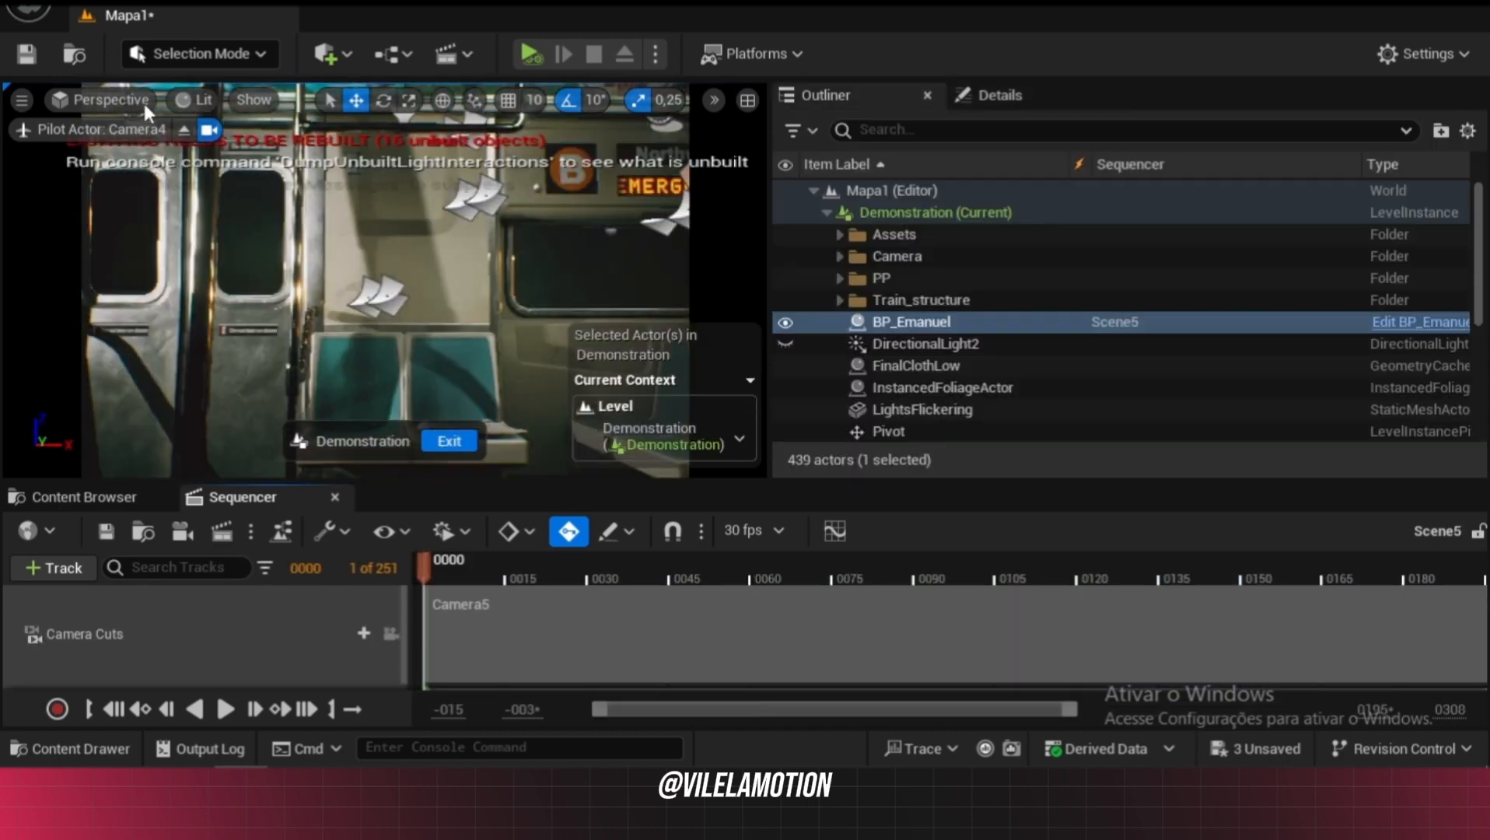
Look through Camera5 and scrub Scene5 forward to frame 153, examining the character lying on the train floor
{"action": "left_click", "coordinate": [132, 101]}
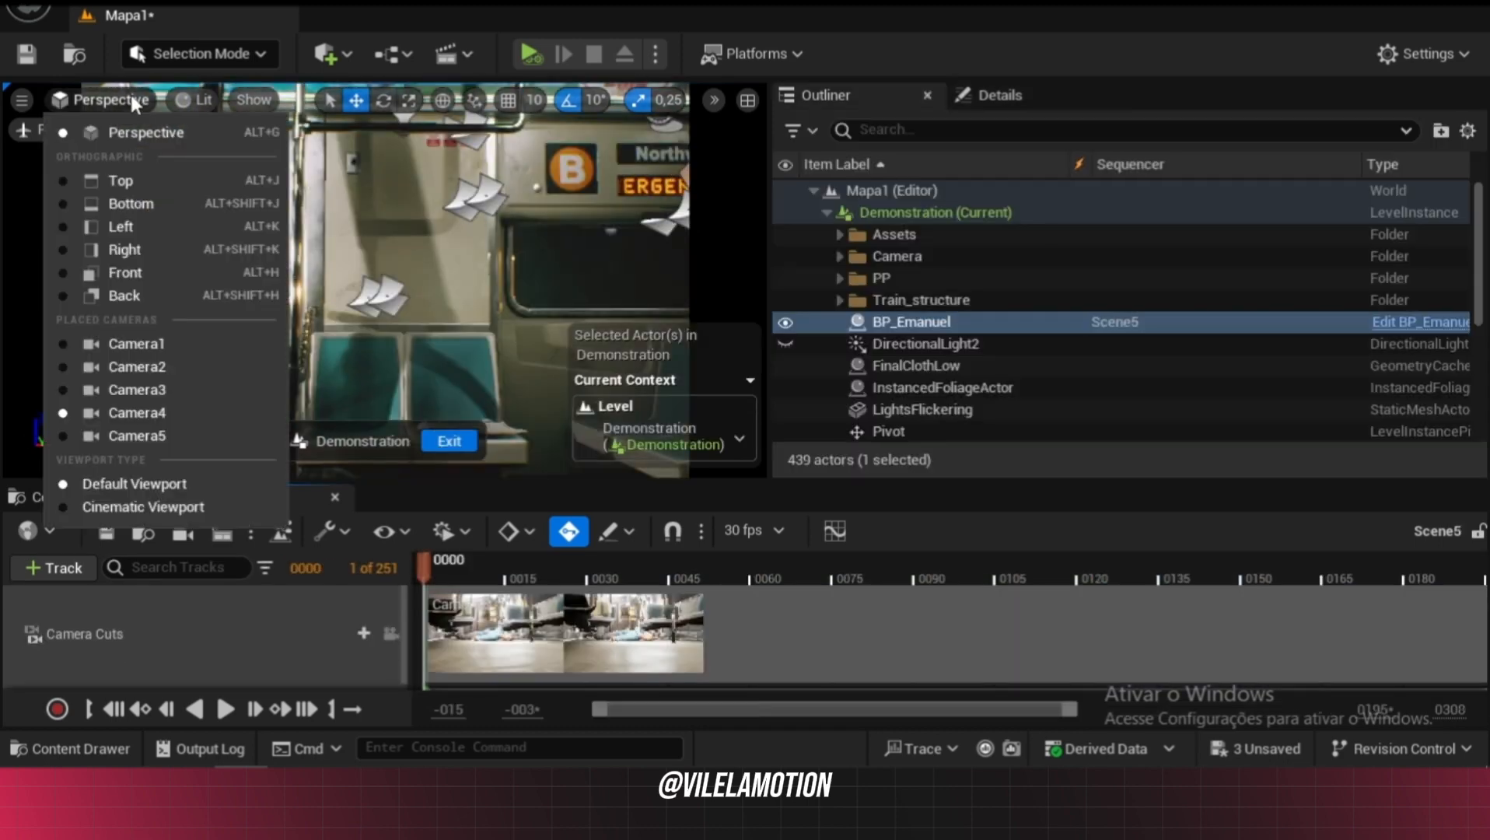
{"action": "left_click", "coordinate": [180, 434]}
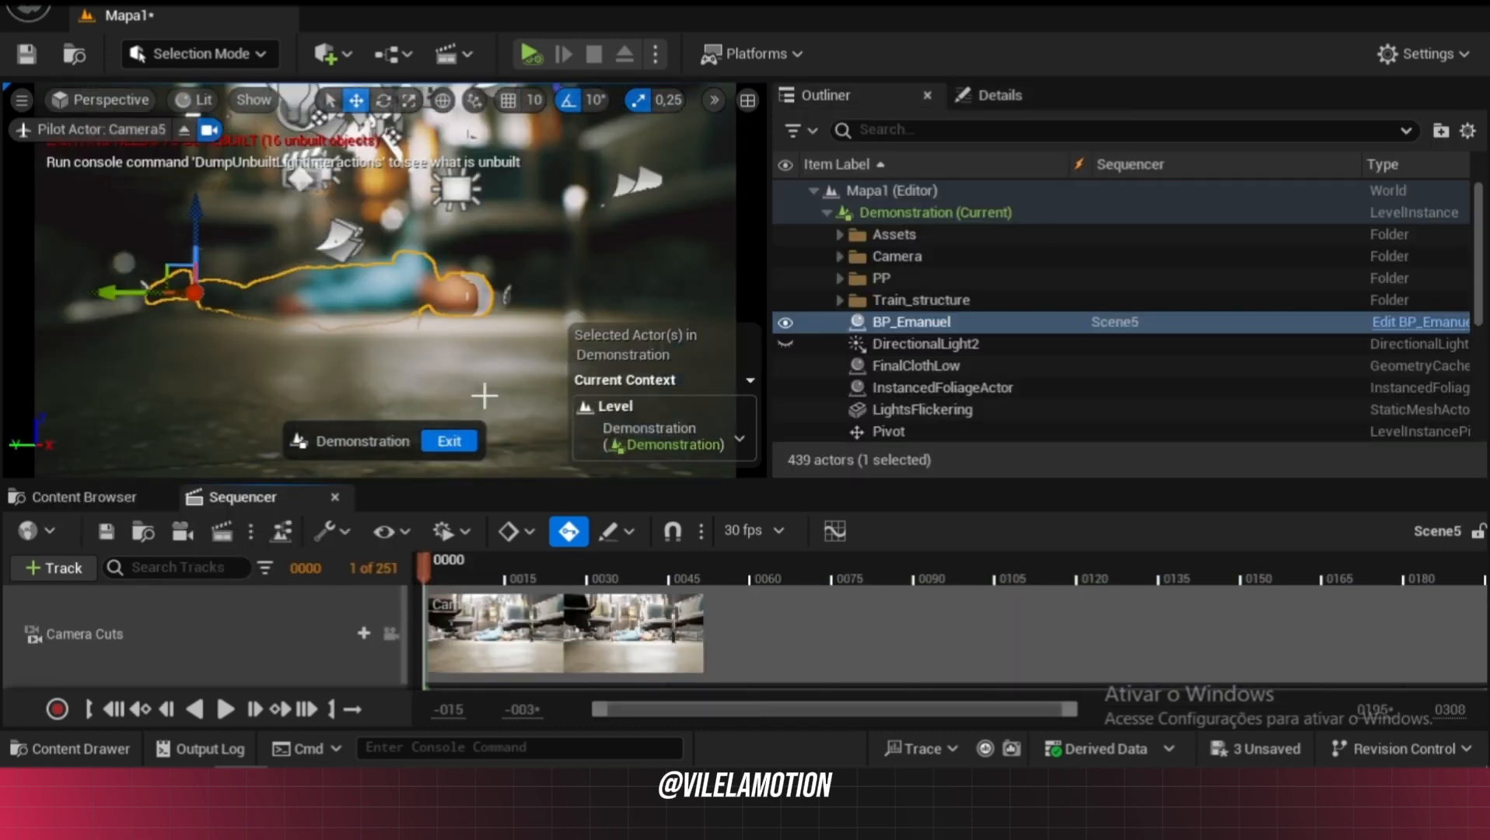
{"action": "left_click", "coordinate": [778, 572]}
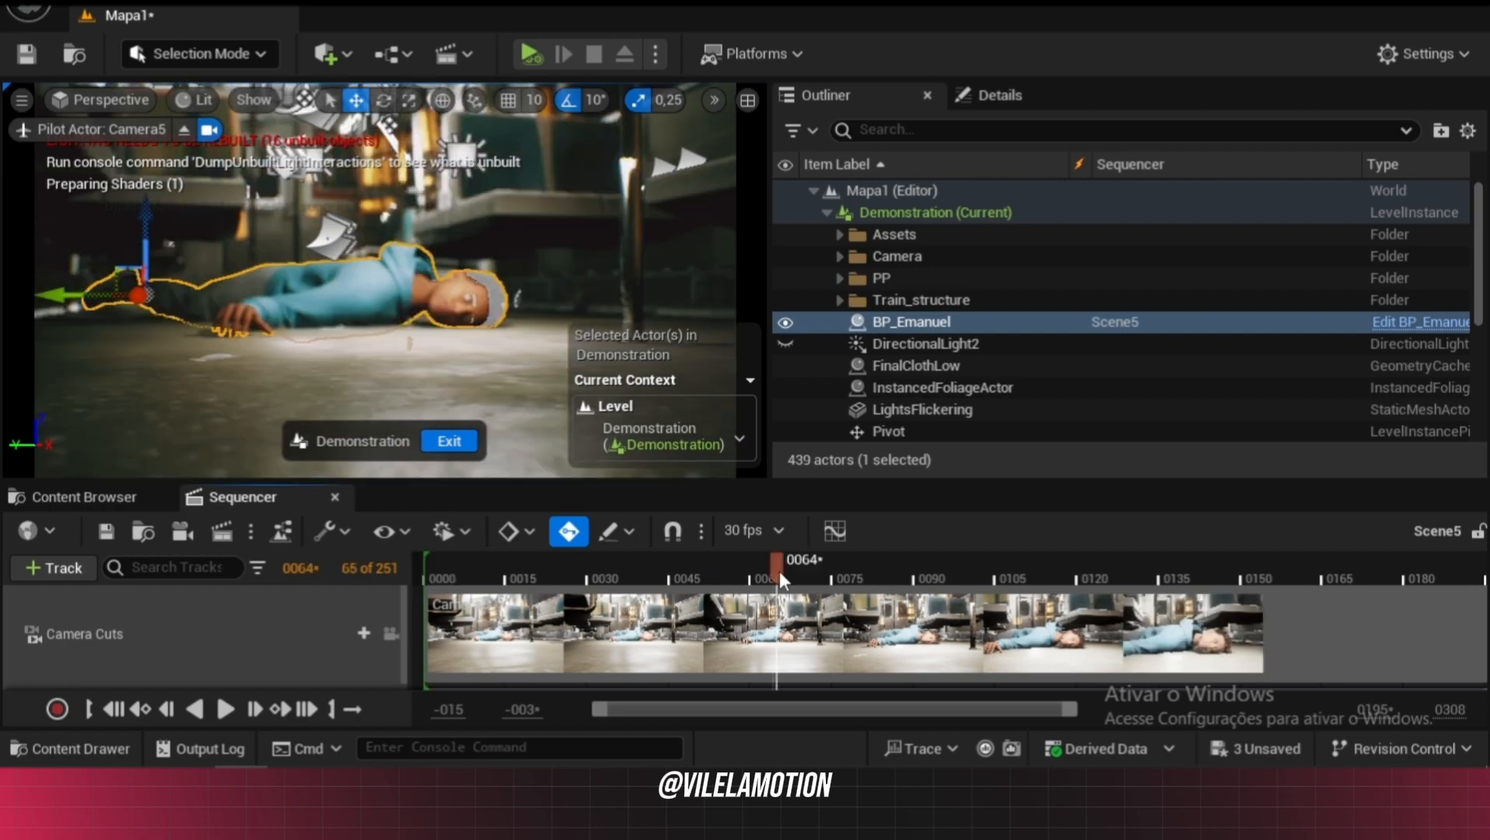
{"action": "left_click_drag", "start_coordinate": [898, 570], "coordinate": [1259, 560]}
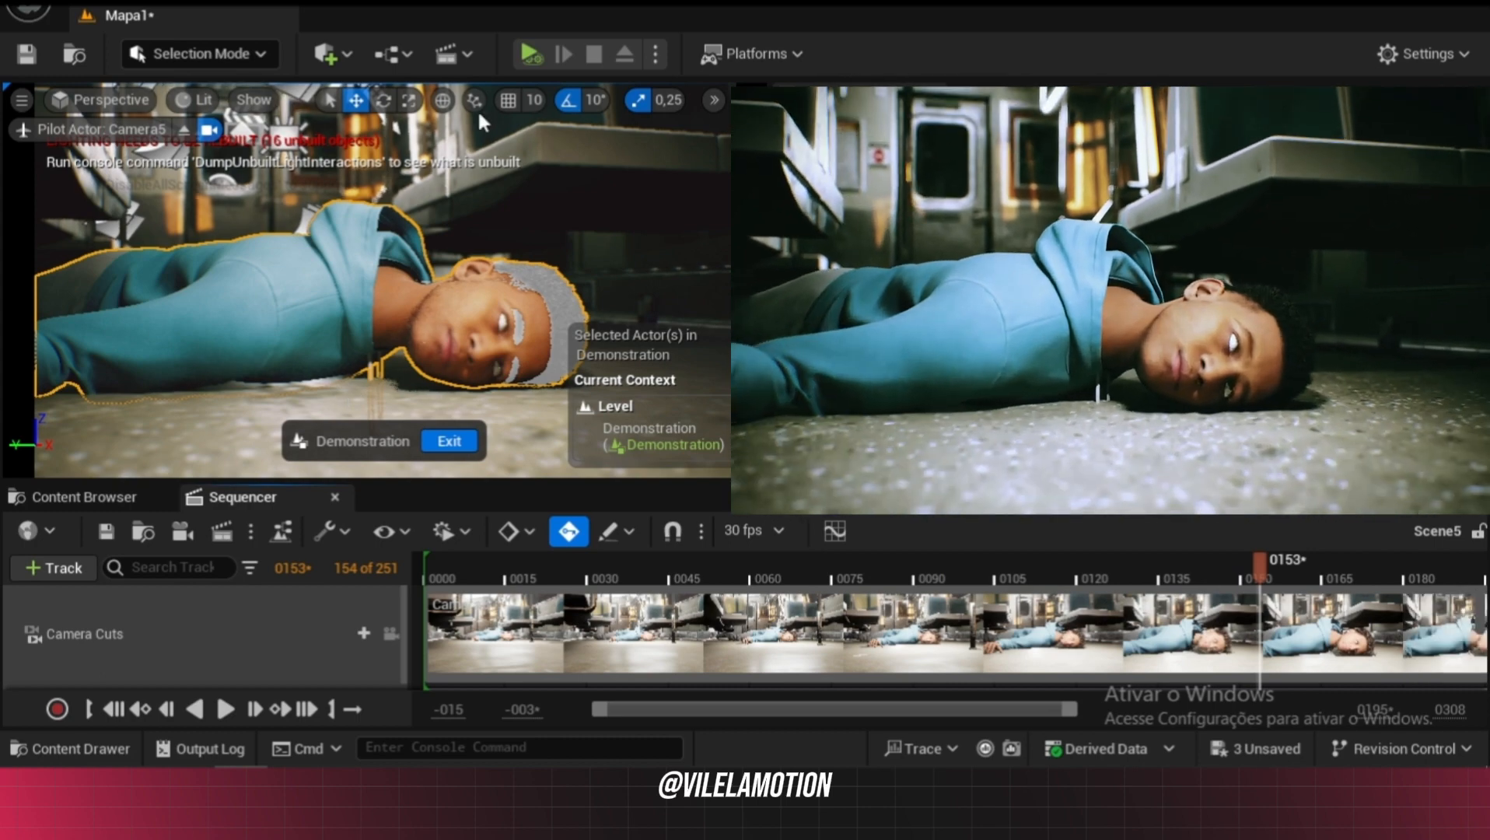
Set the engine scalability to Cinematic and scrub Scene5 to frame 162, examining the character at that quality
{"action": "left_click", "coordinate": [1405, 57]}
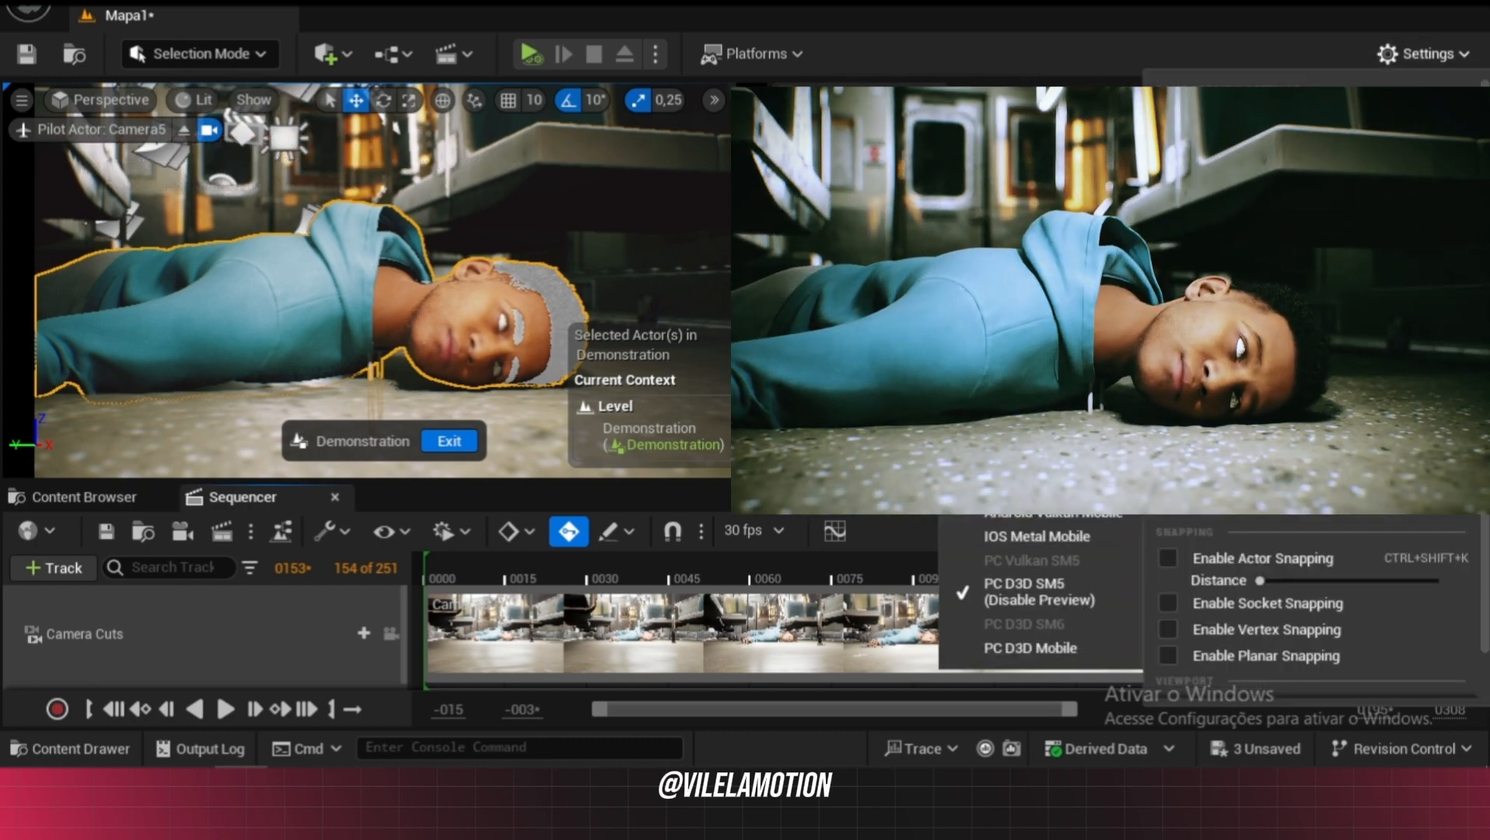
{"action": "mouse_move", "coordinate": [1212, 240]}
{"action": "left_click", "coordinate": [1011, 288]}
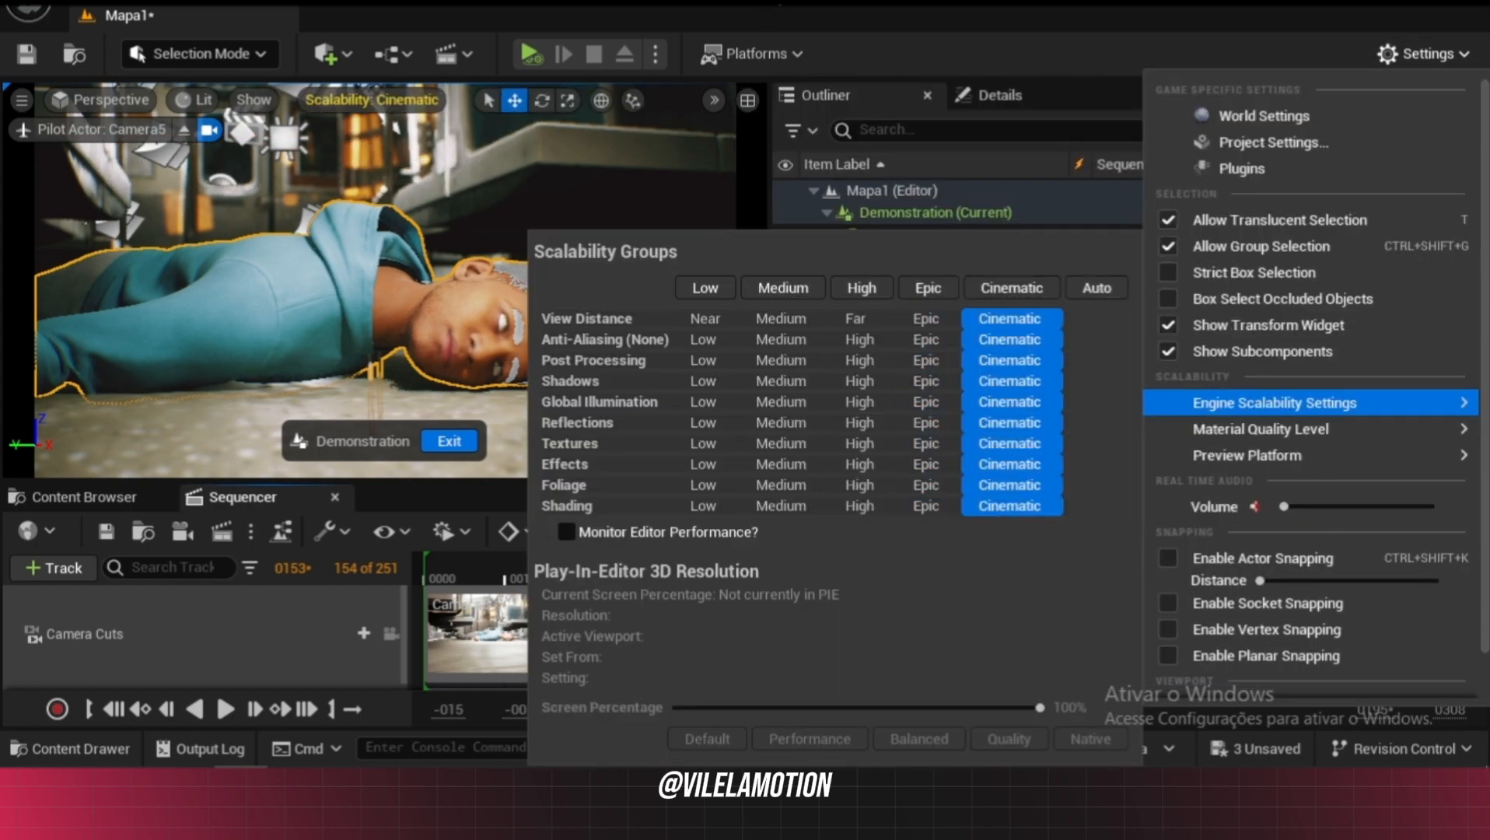
{"action": "left_click", "coordinate": [768, 7]}
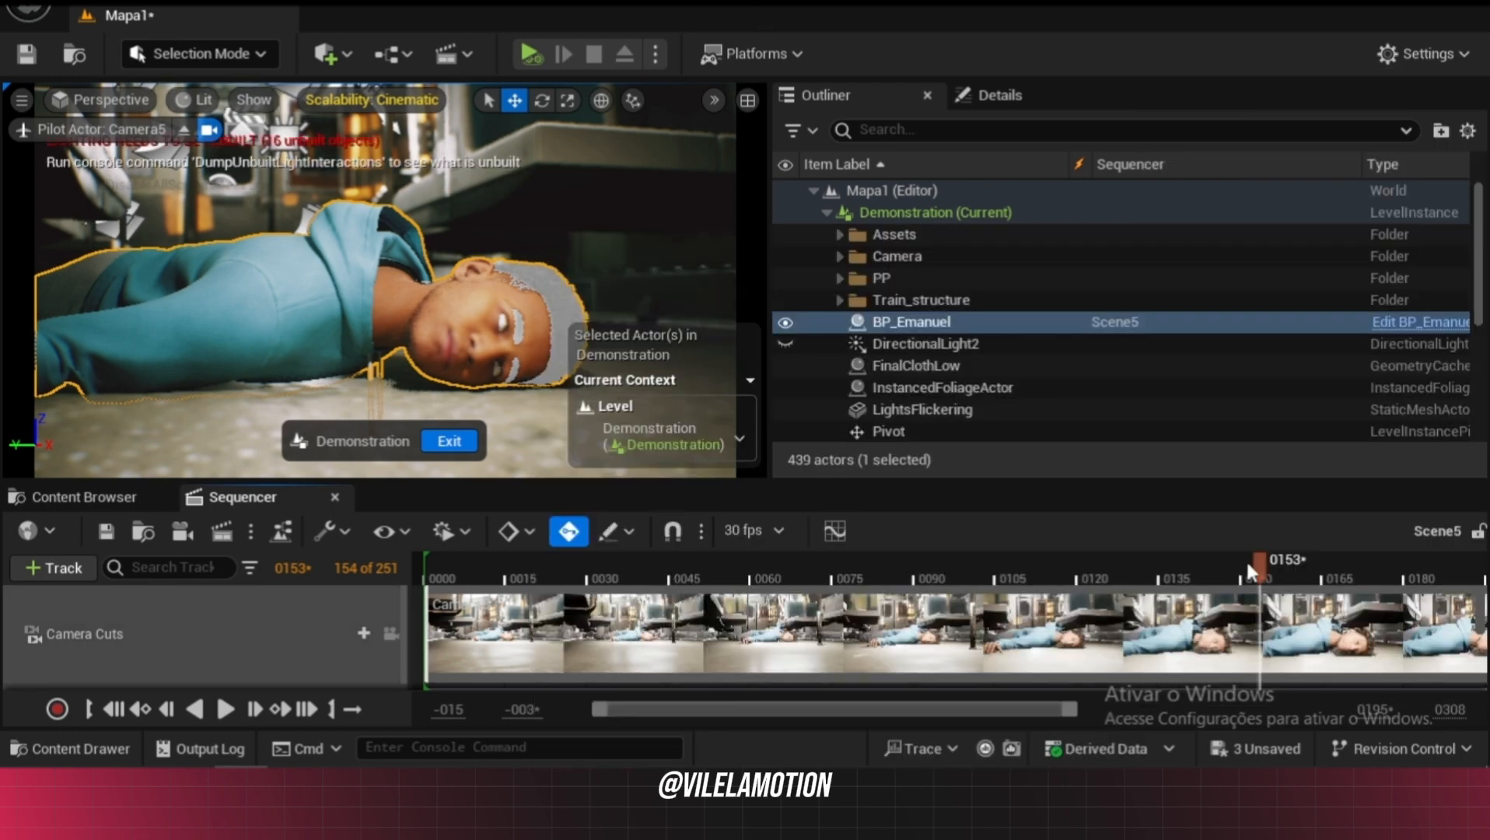
{"action": "left_click_drag", "start_coordinate": [1148, 566], "coordinate": [1306, 564]}
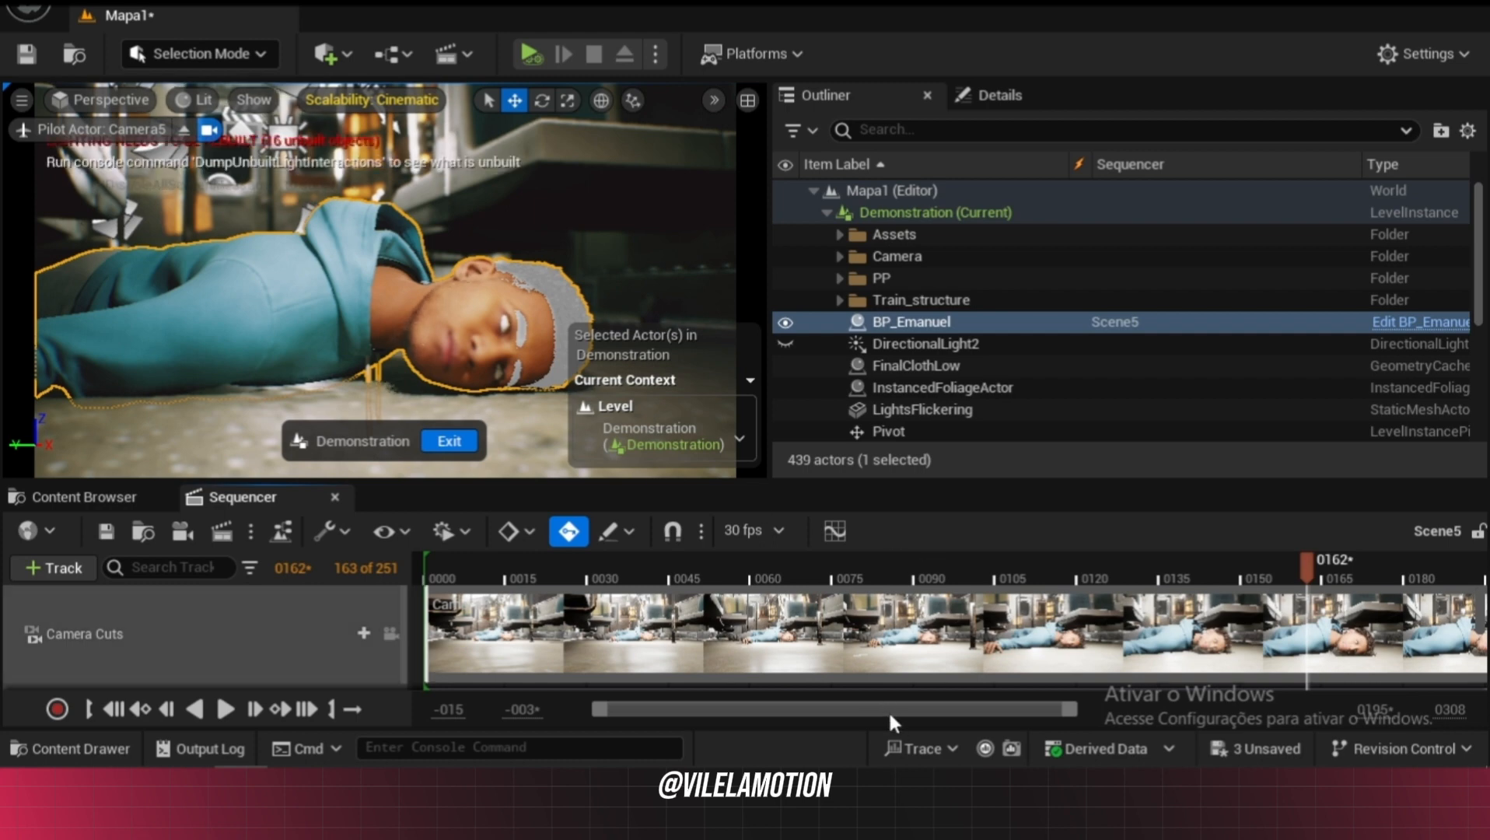
{"action": "left_click_drag", "start_coordinate": [1017, 709], "coordinate": [761, 700]}
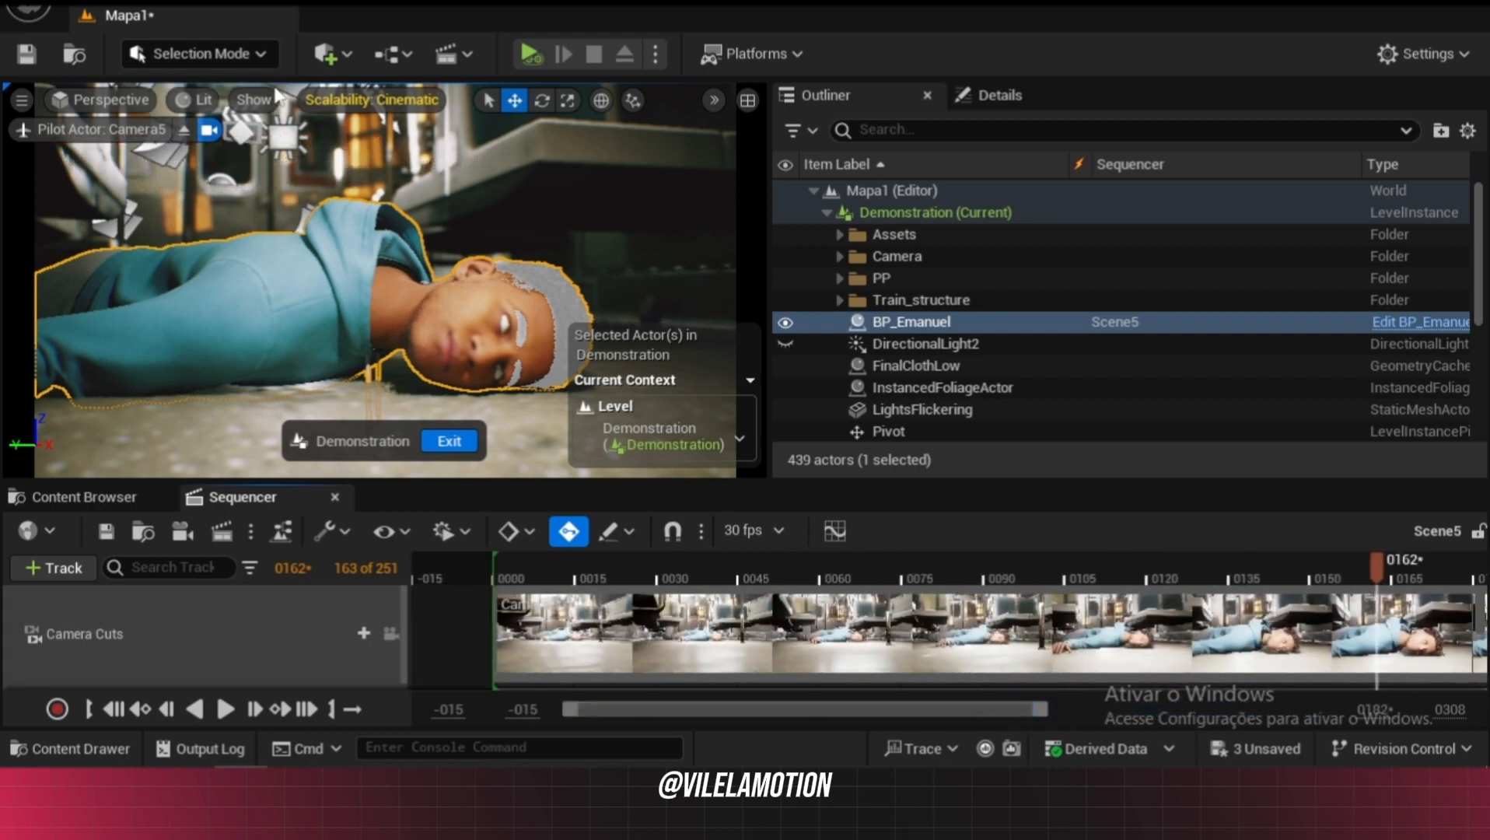
Set all engine scalability groups to High
{"action": "left_click", "coordinate": [365, 99]}
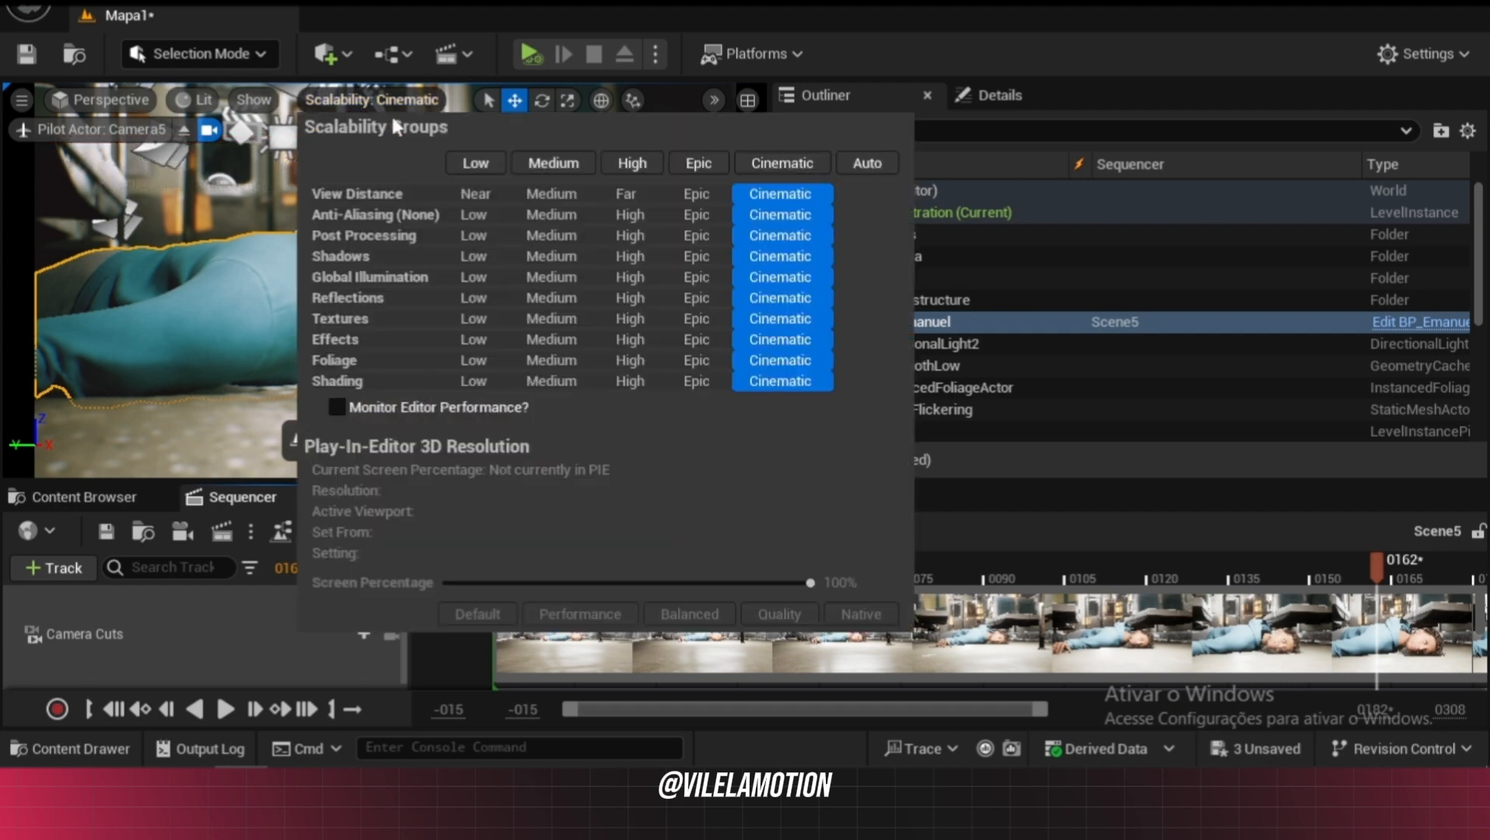
{"action": "left_click", "coordinate": [482, 163]}
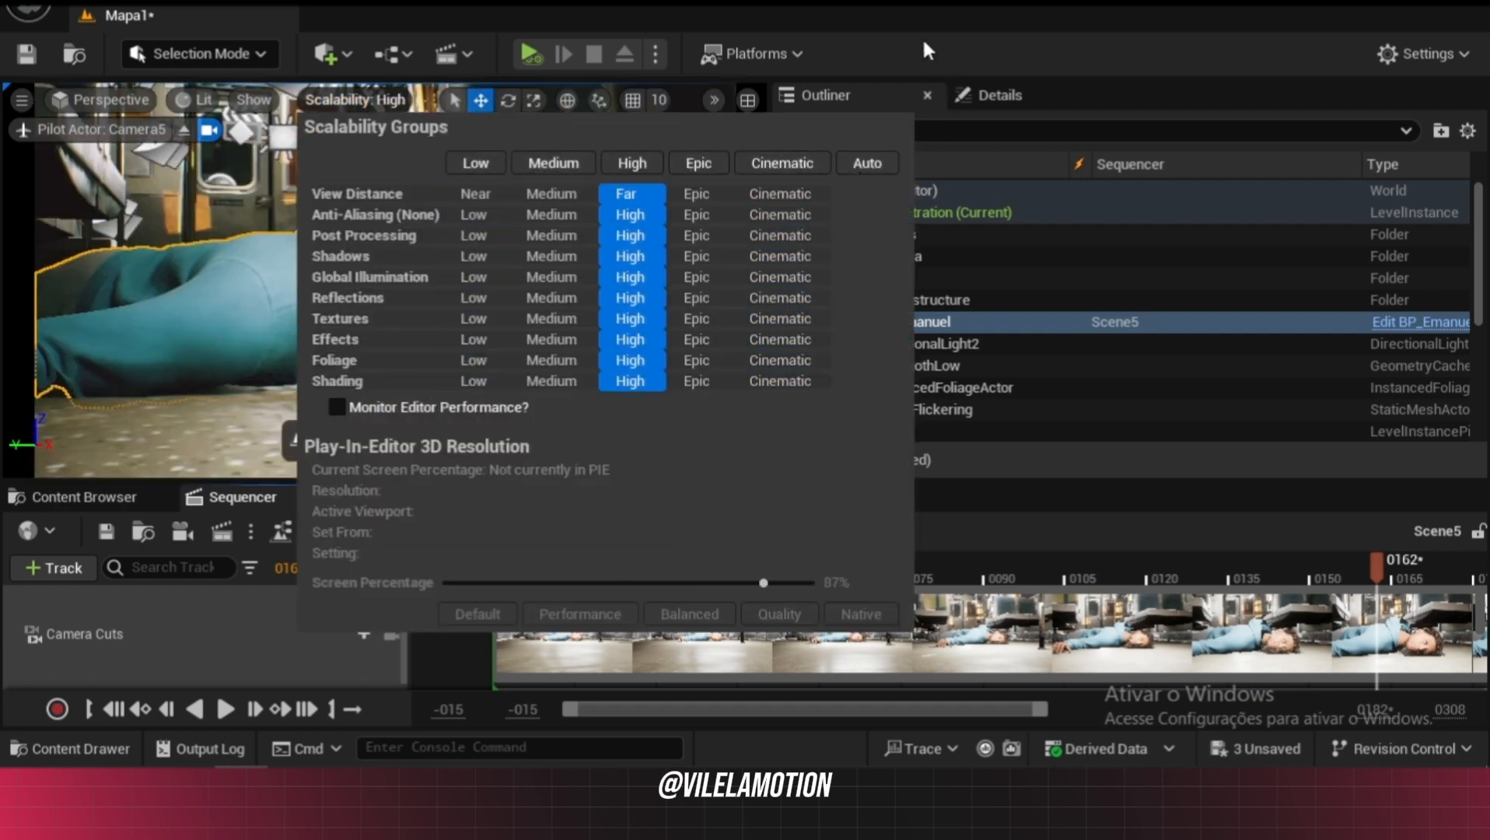
{"action": "left_click", "coordinate": [922, 40]}
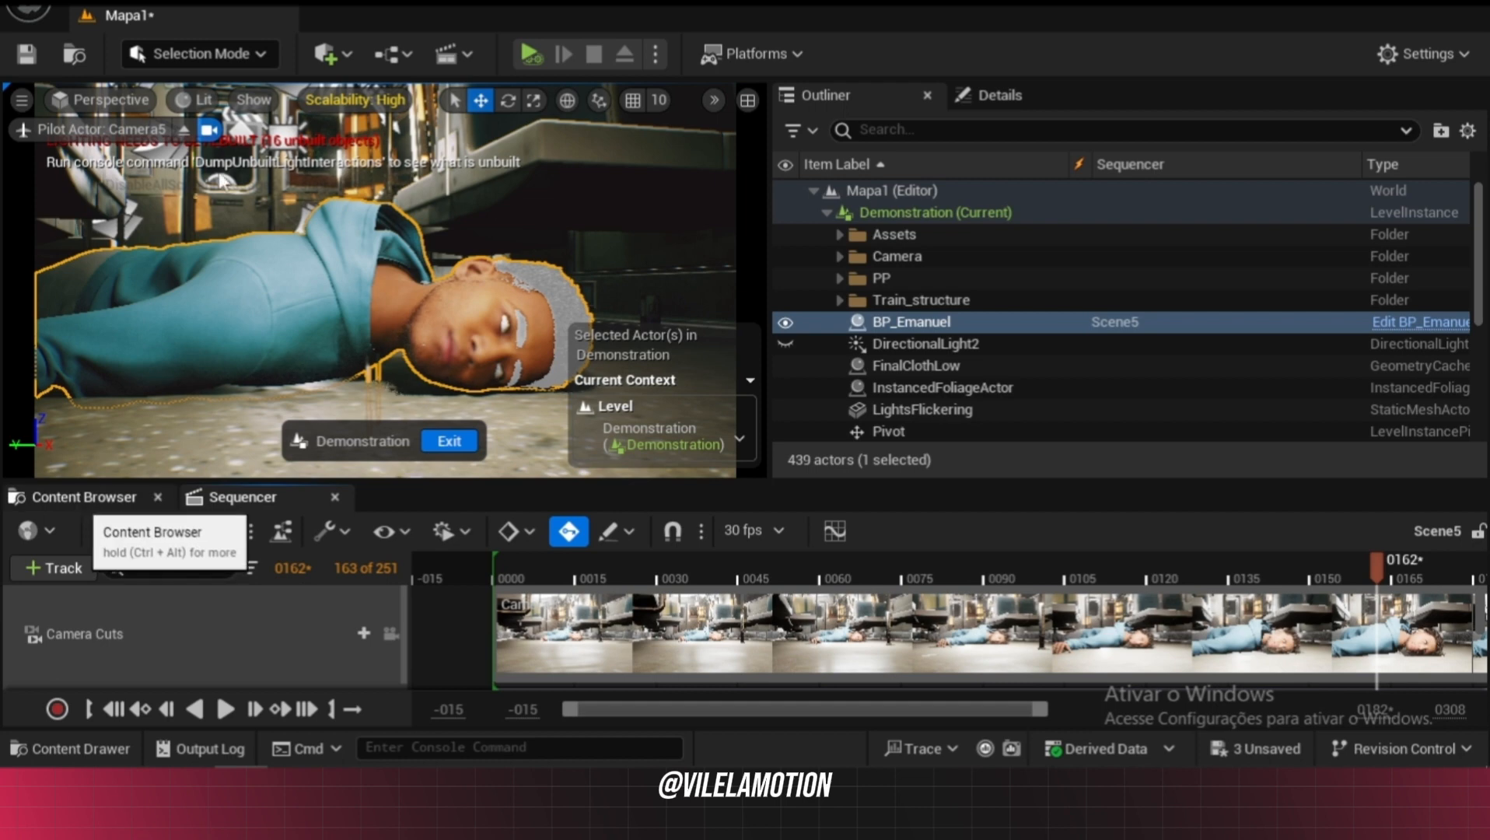
Open the Scene04 sequence, look through Camera3 and scrub to frame 939, examining the flickering carriage lights
{"action": "left_click", "coordinate": [459, 53]}
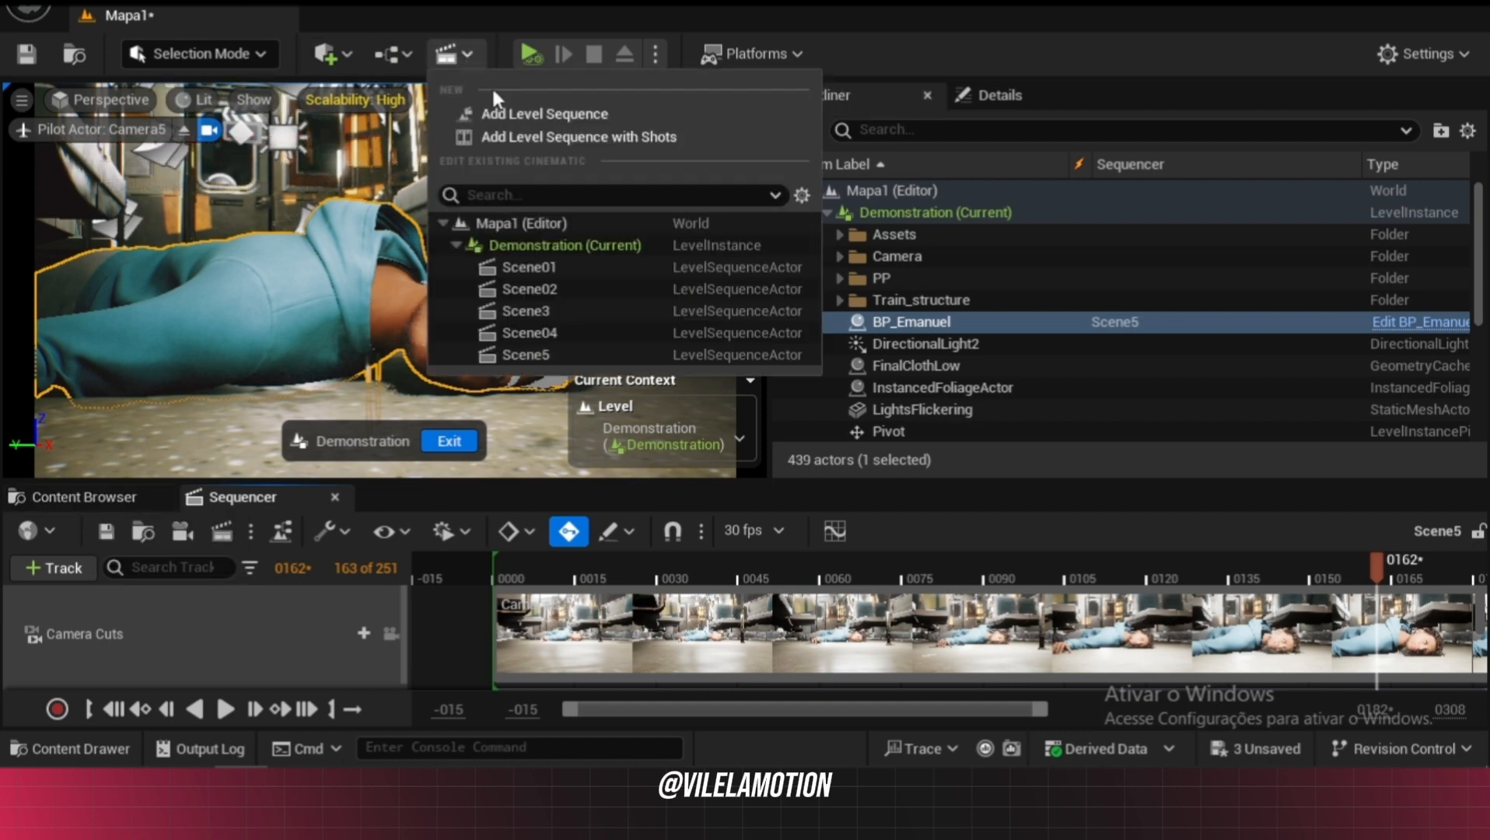
{"action": "left_click", "coordinate": [585, 325]}
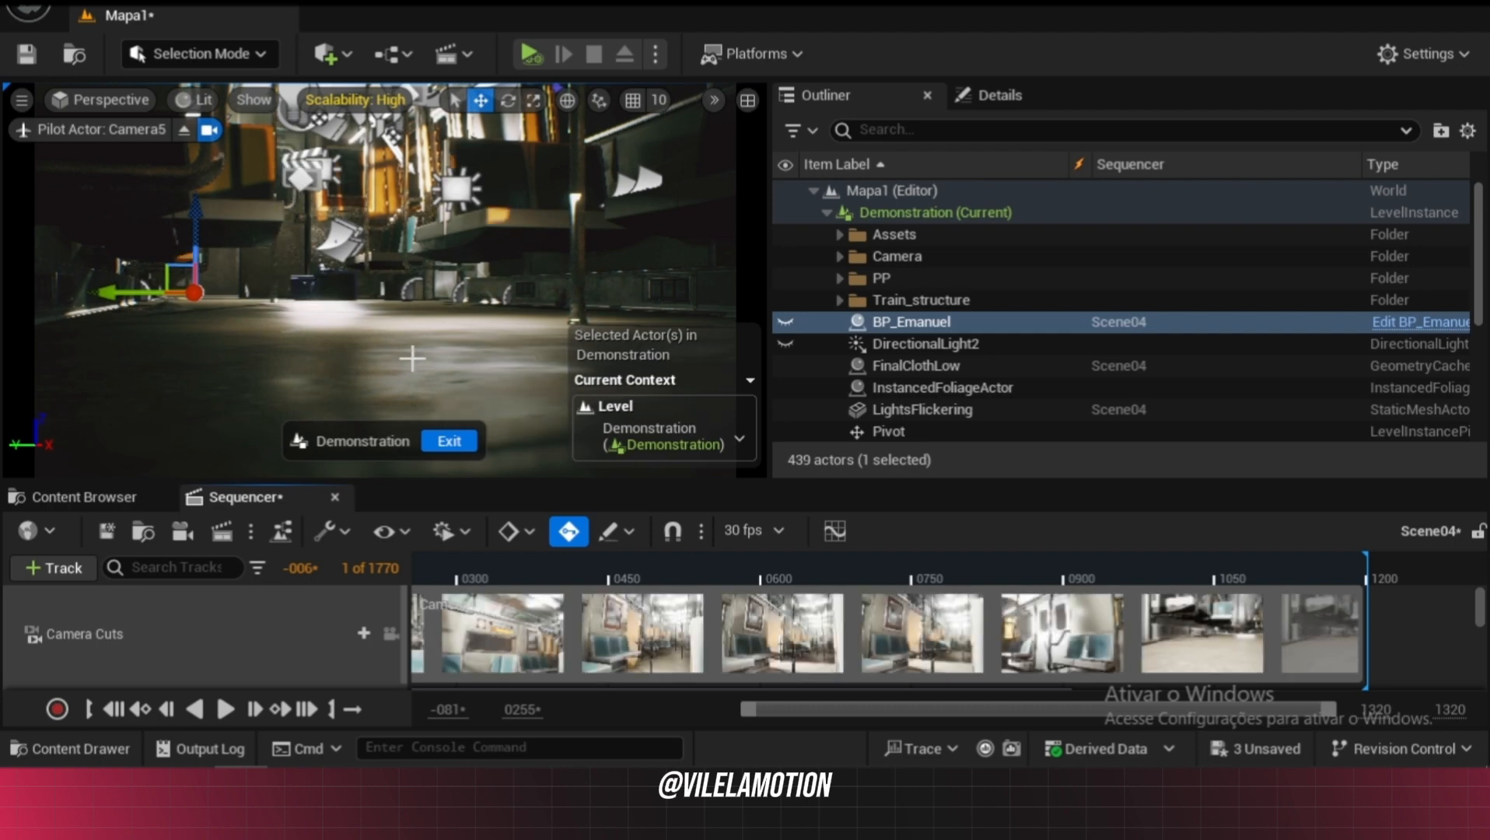
{"action": "left_click", "coordinate": [84, 497]}
{"action": "left_click", "coordinate": [114, 101]}
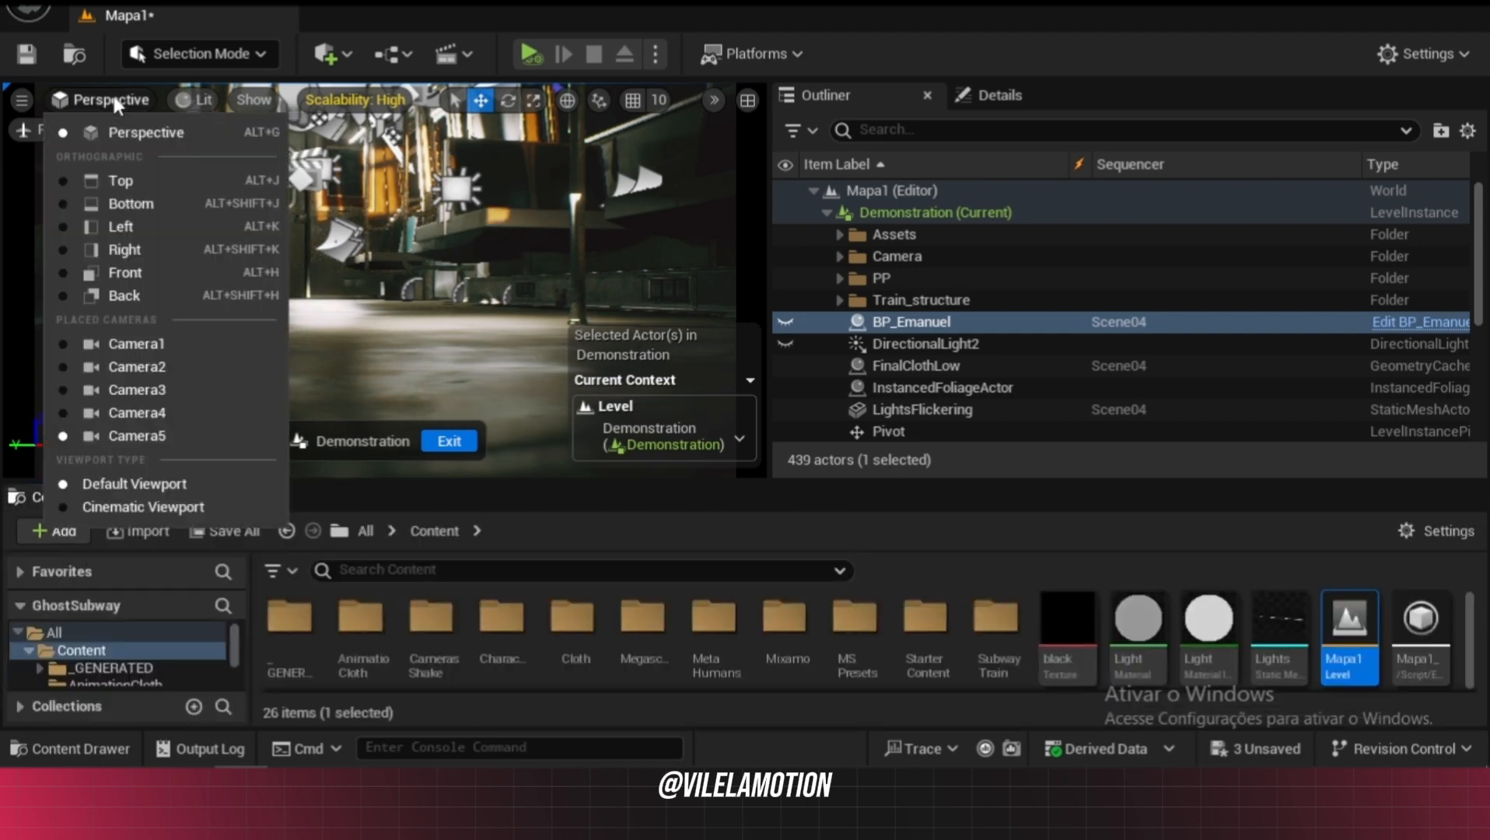
{"action": "left_click", "coordinate": [184, 389]}
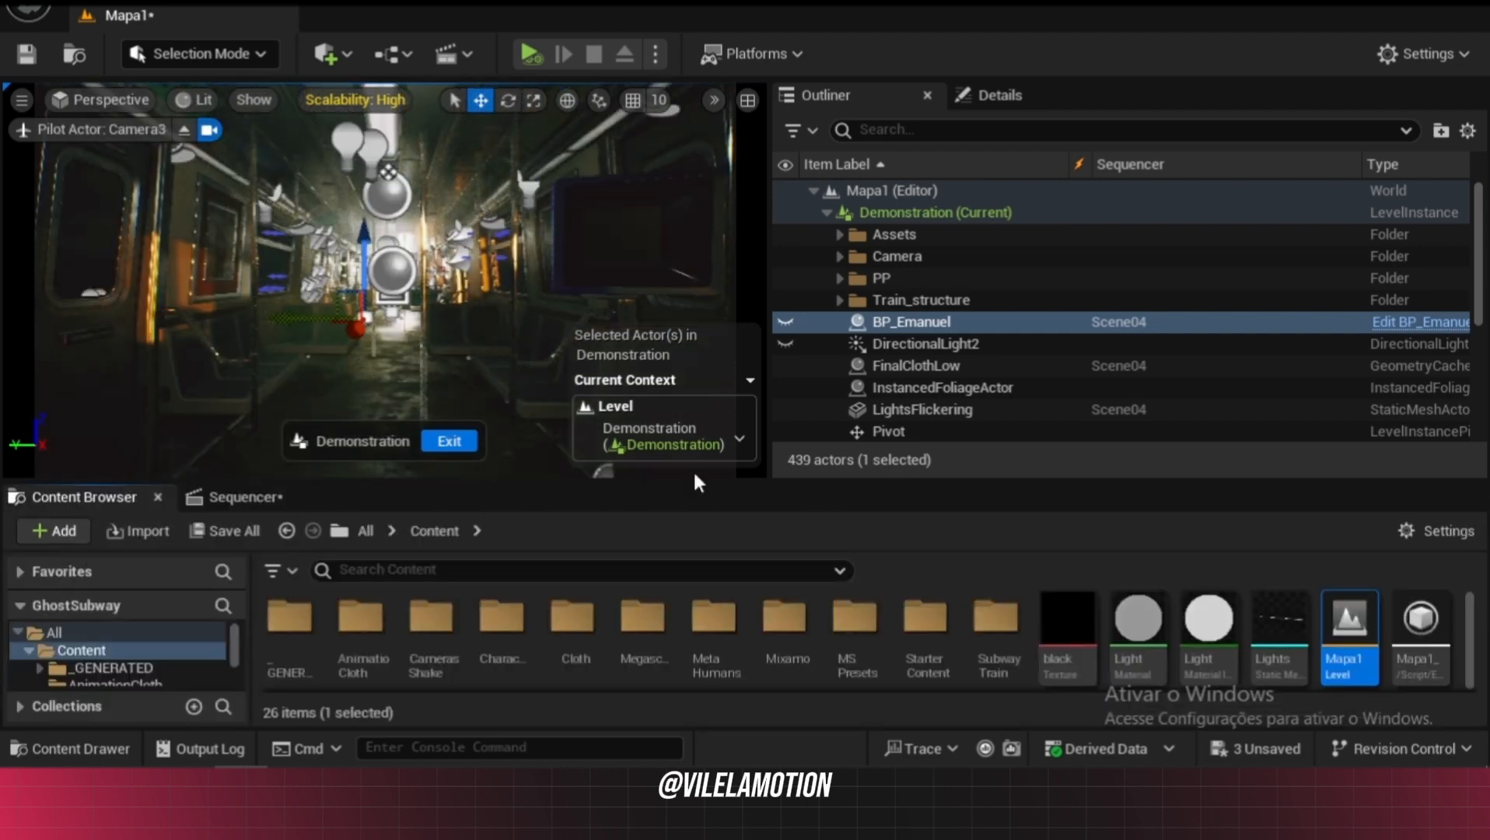
{"action": "left_click", "coordinate": [248, 498]}
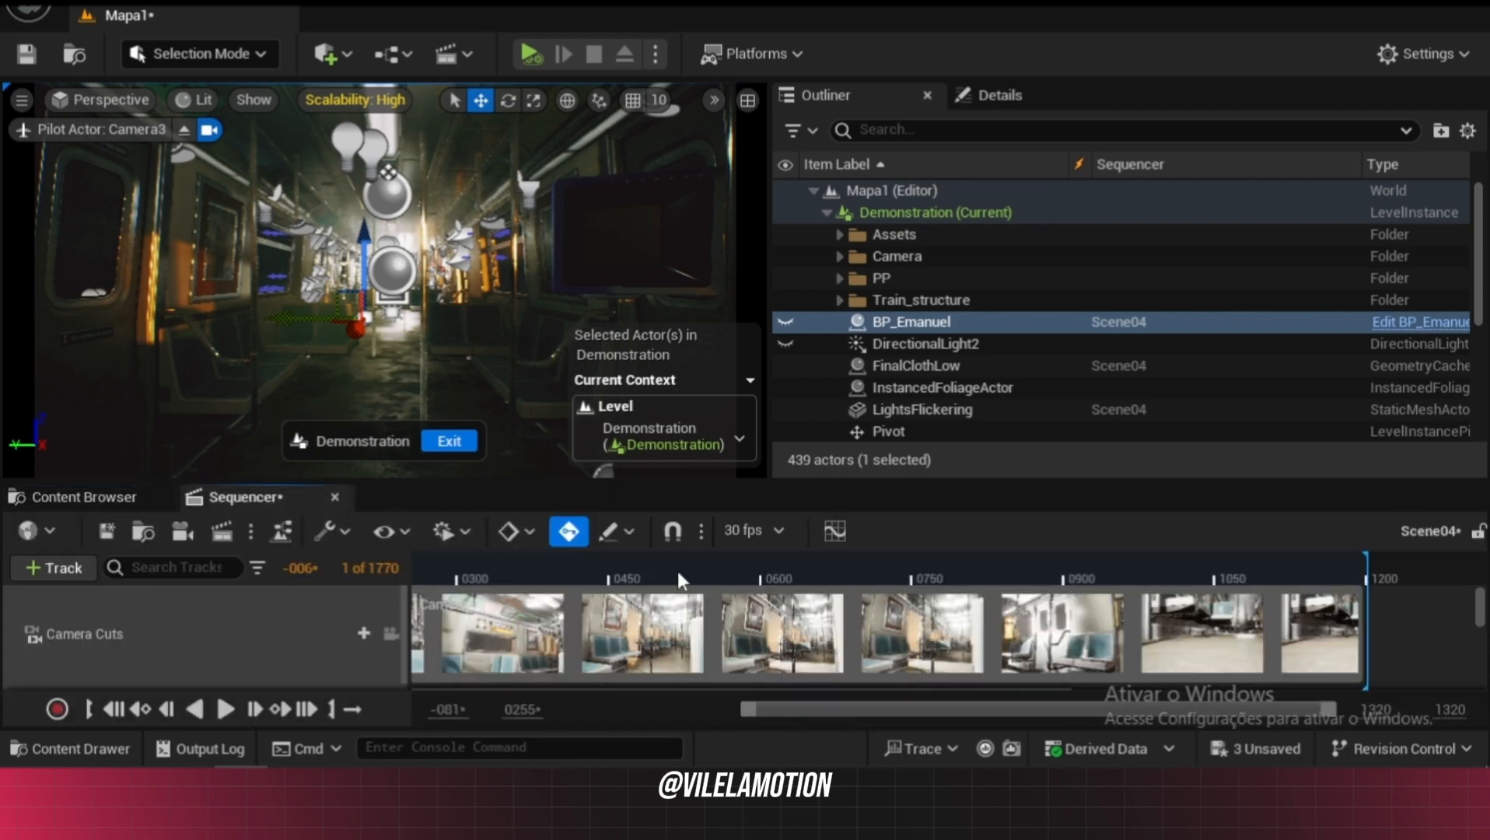
{"action": "left_click_drag", "start_coordinate": [677, 570], "coordinate": [1104, 589]}
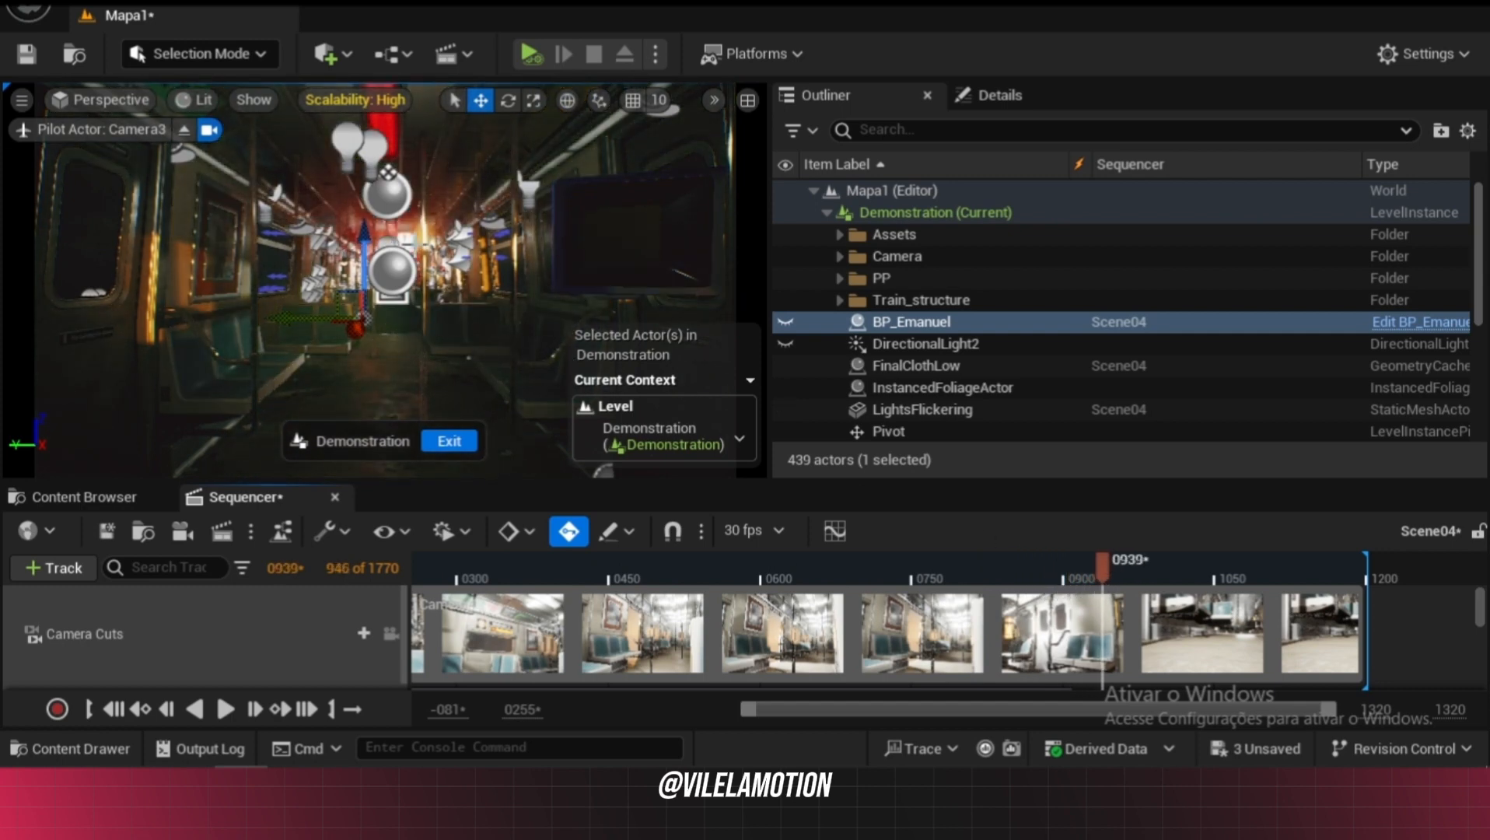
Open the Scene3 sequence, look through Camera4 and move the playhead to frame 56
{"action": "left_click", "coordinate": [467, 51]}
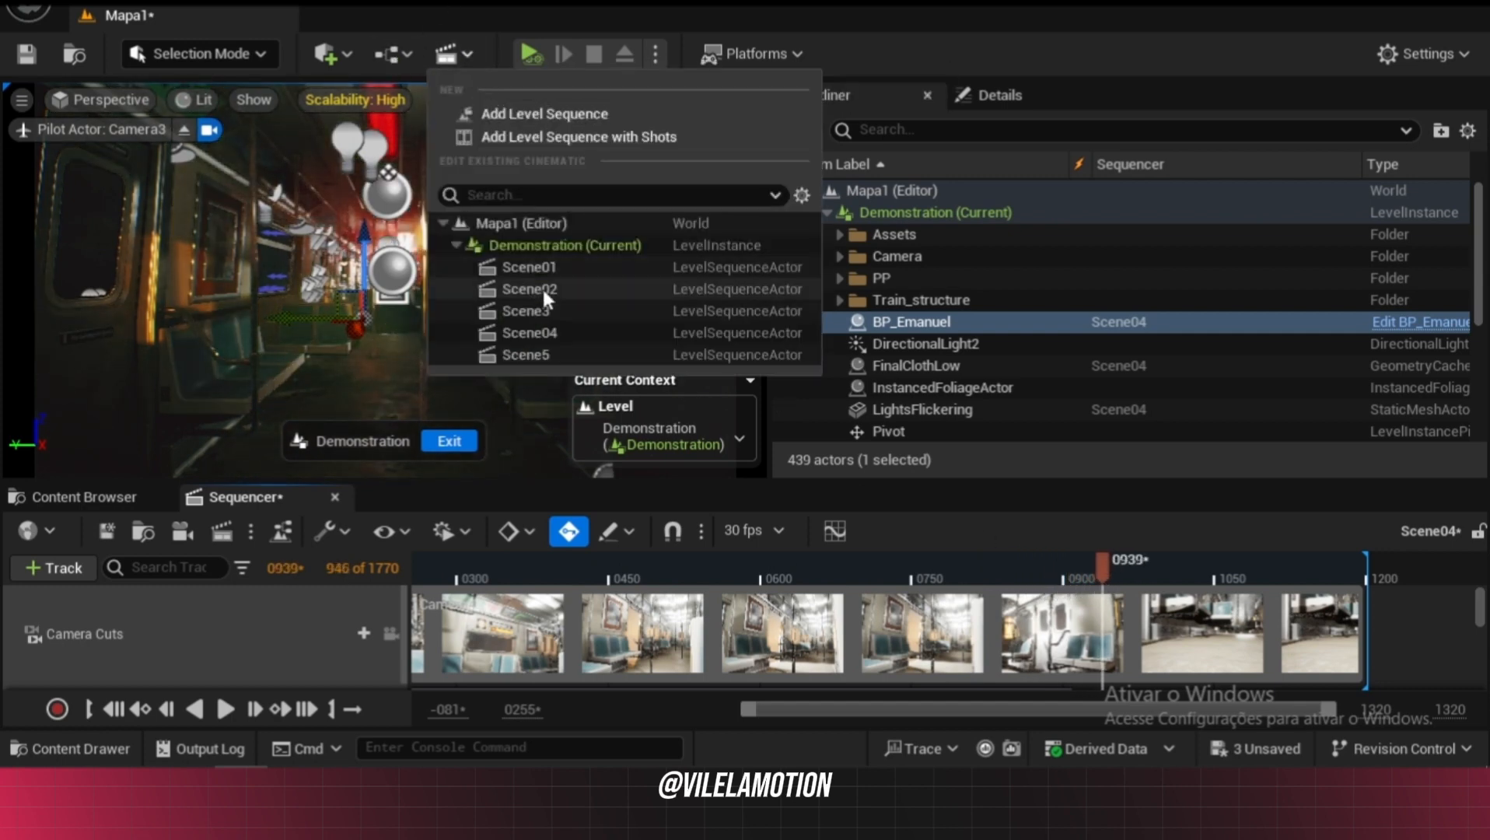
{"action": "left_click", "coordinate": [563, 306]}
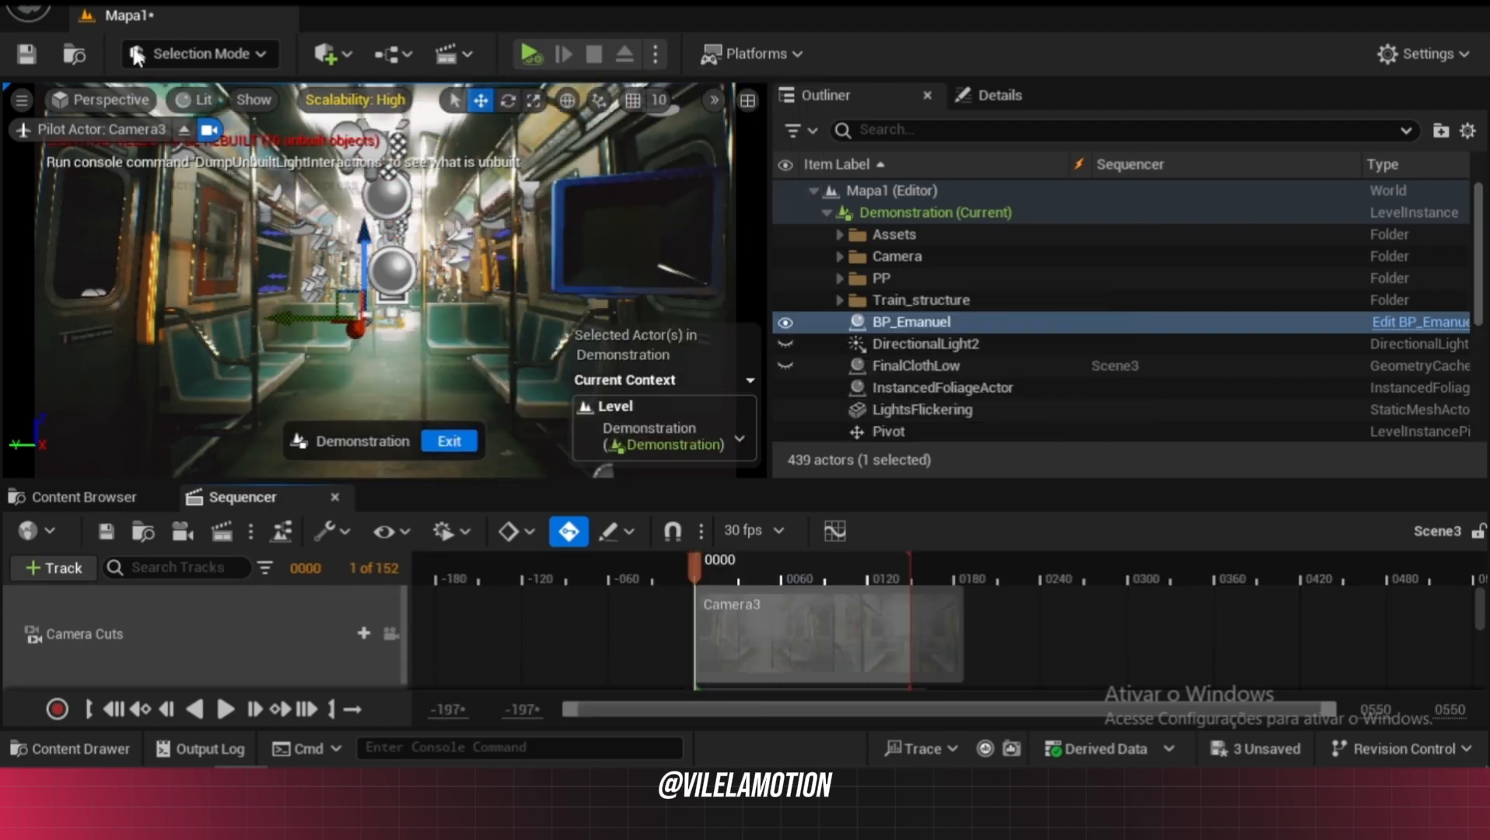
{"action": "left_click", "coordinate": [116, 99]}
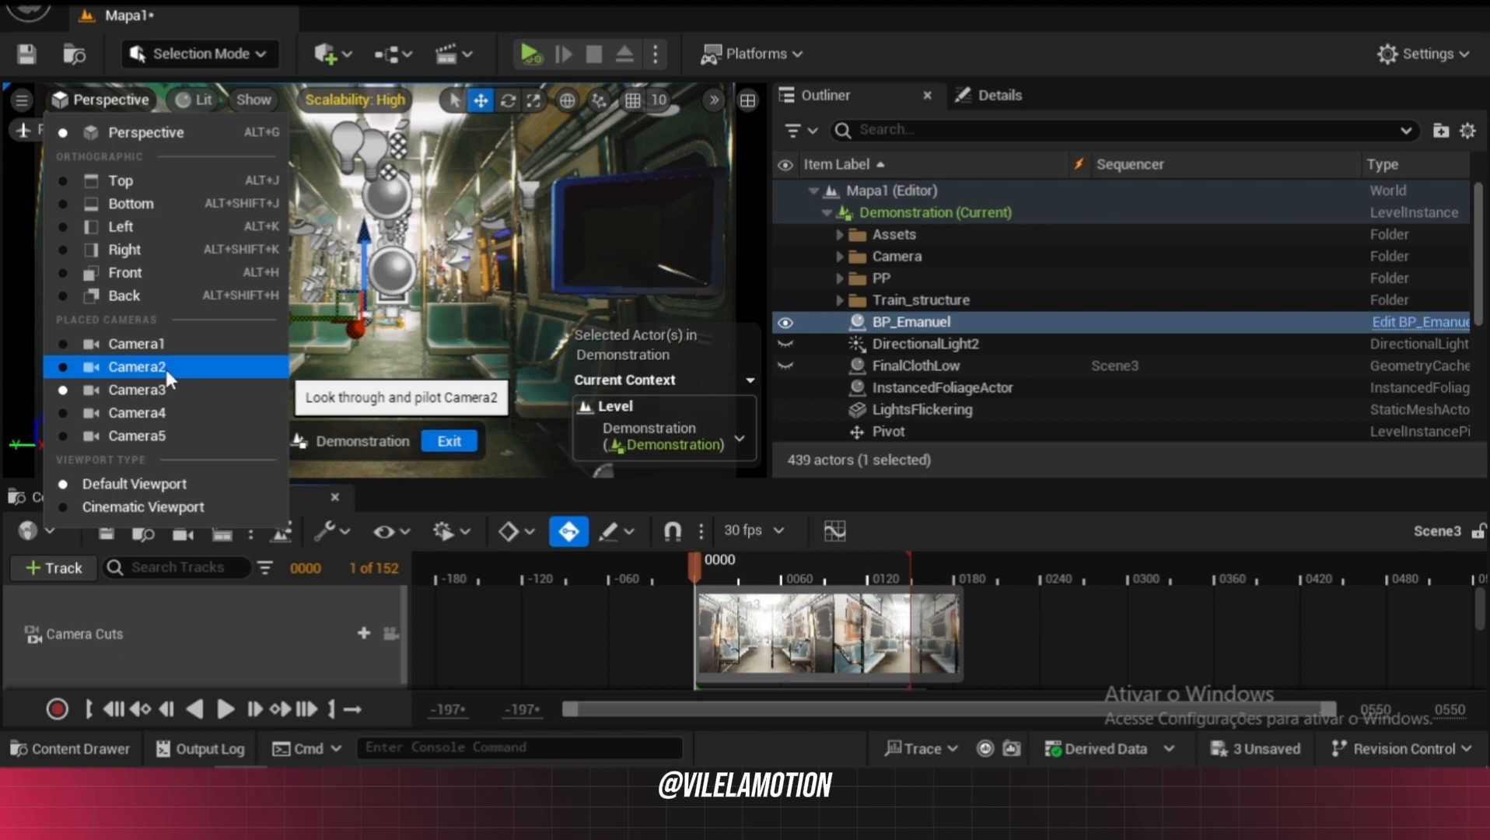
{"action": "left_click", "coordinate": [166, 413]}
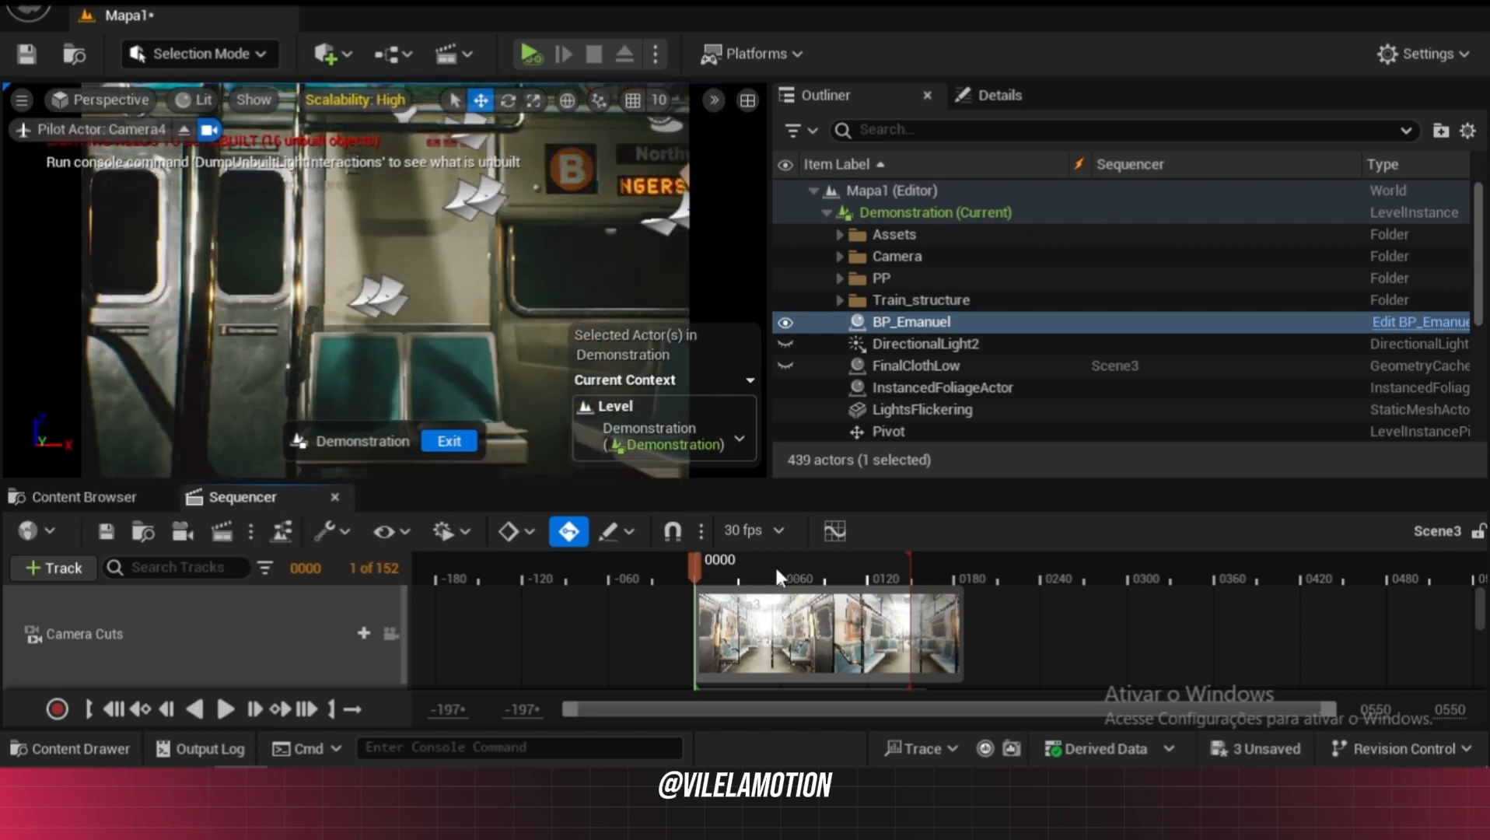
{"action": "mouse_move", "coordinate": [777, 570]}
{"action": "left_mouse_down"}
{"action": "mouse_move", "coordinate": [809, 574]}
{"action": "mouse_move", "coordinate": [776, 575]}
{"action": "left_mouse_up"}
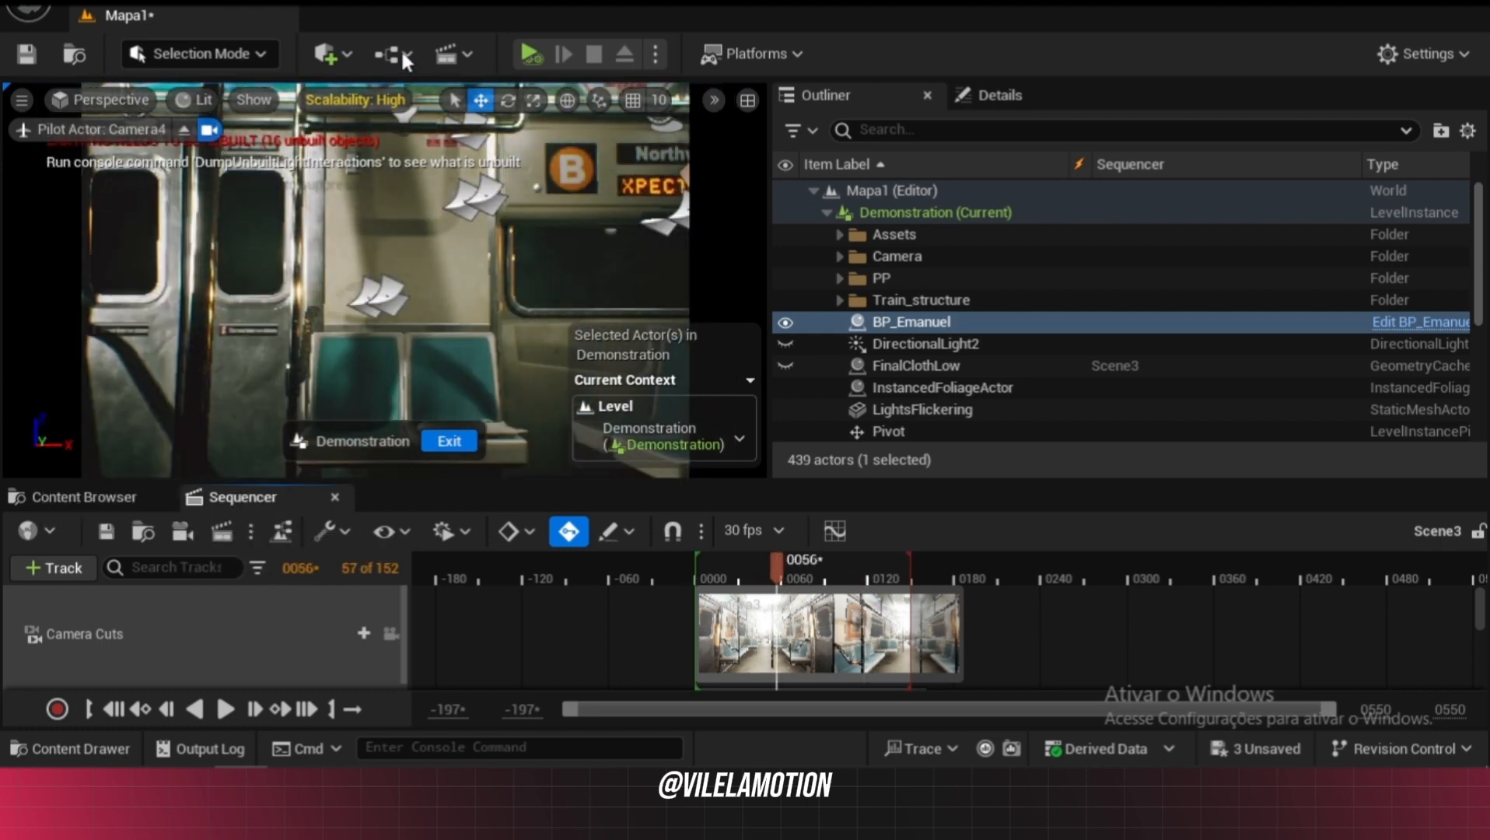
Open the Scene02 cinematic, scrub it to frame 188 through Camera2 and hide the Assets folder to expose the character
{"action": "left_click", "coordinate": [462, 54]}
{"action": "left_click", "coordinate": [518, 310]}
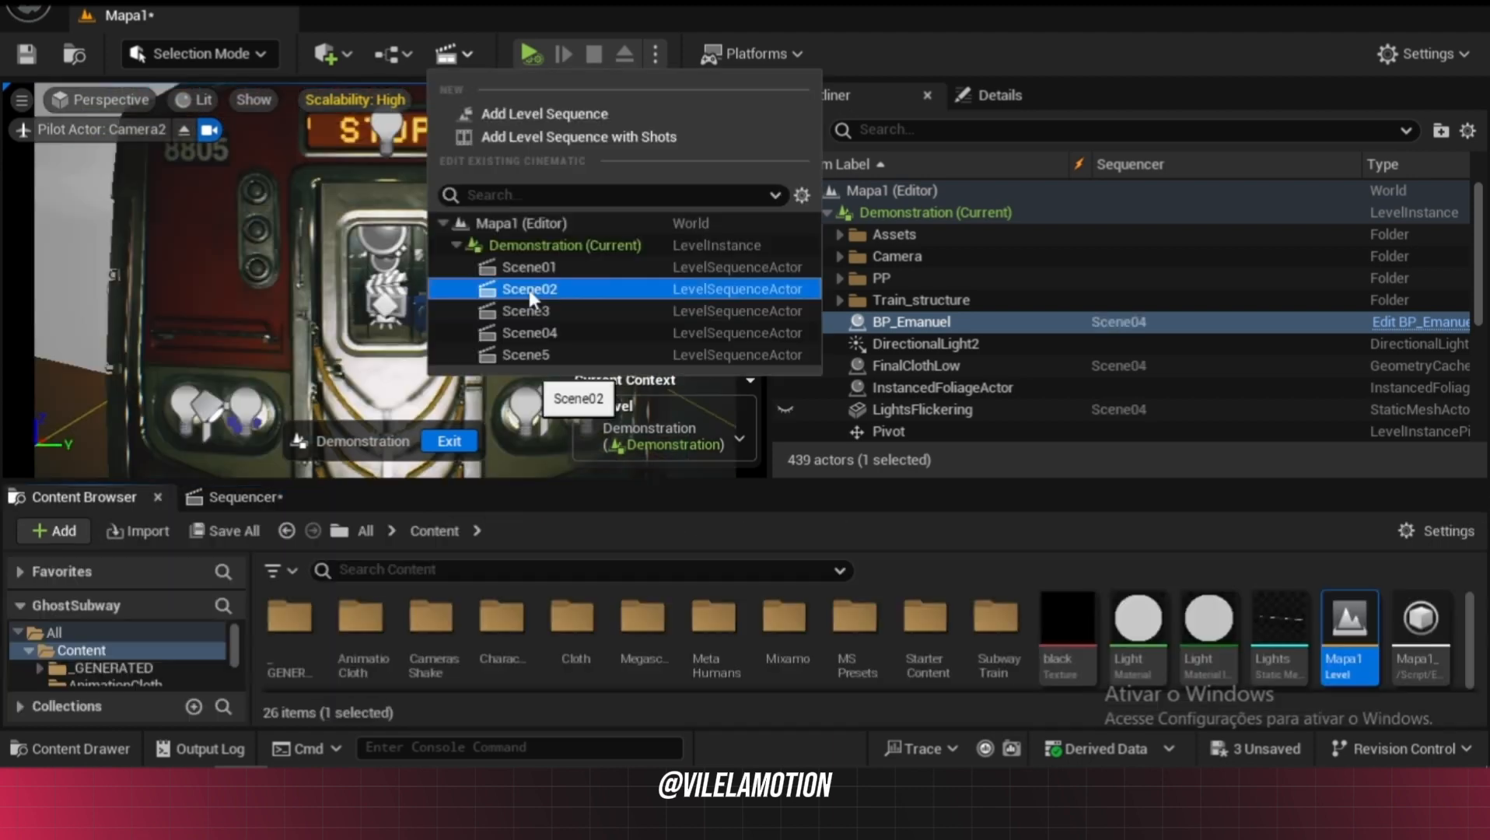
{"action": "left_click", "coordinate": [514, 288]}
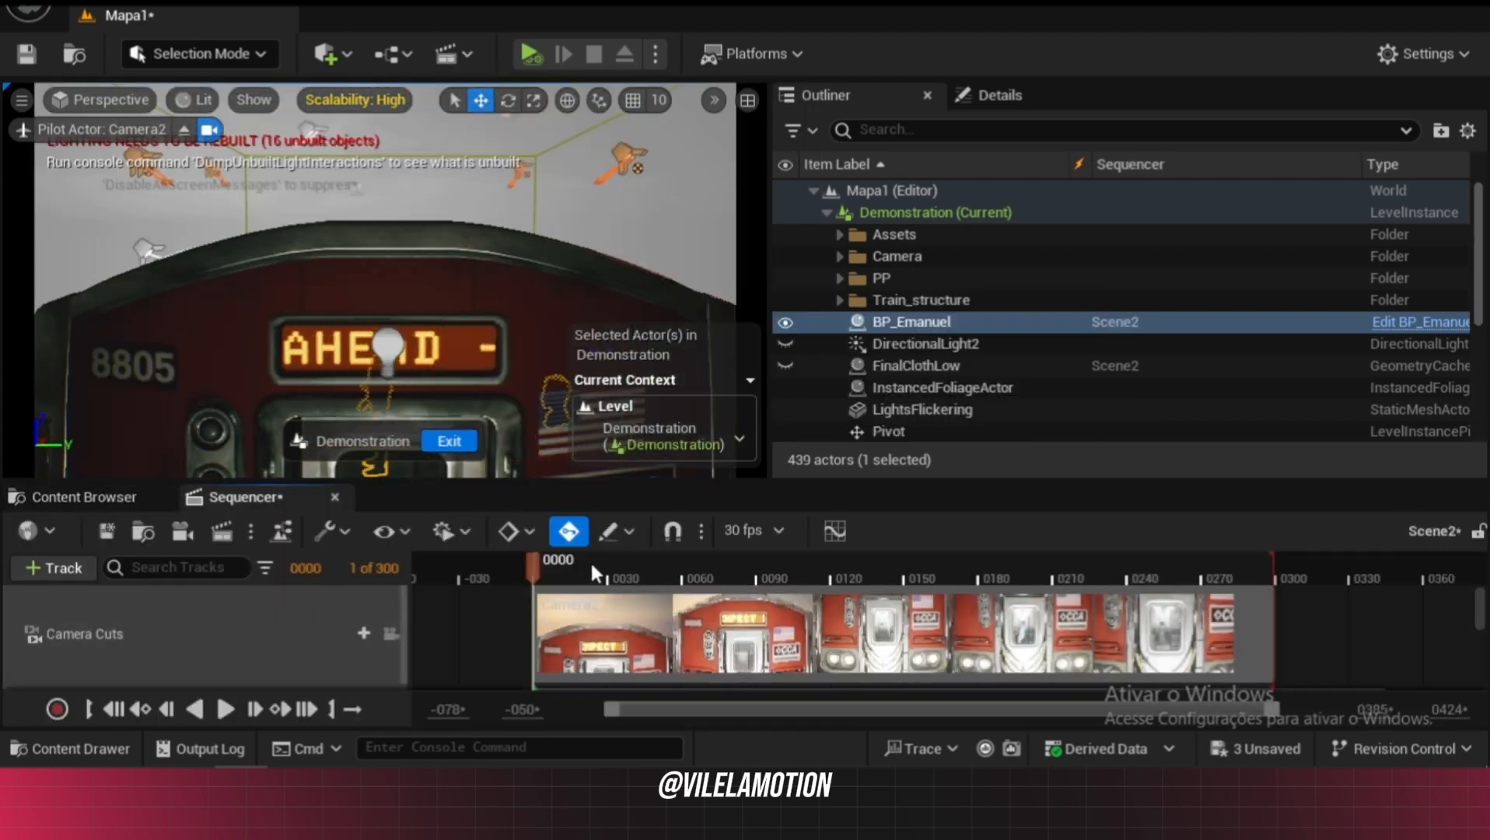
{"action": "left_click_drag", "start_coordinate": [591, 563], "coordinate": [1000, 585]}
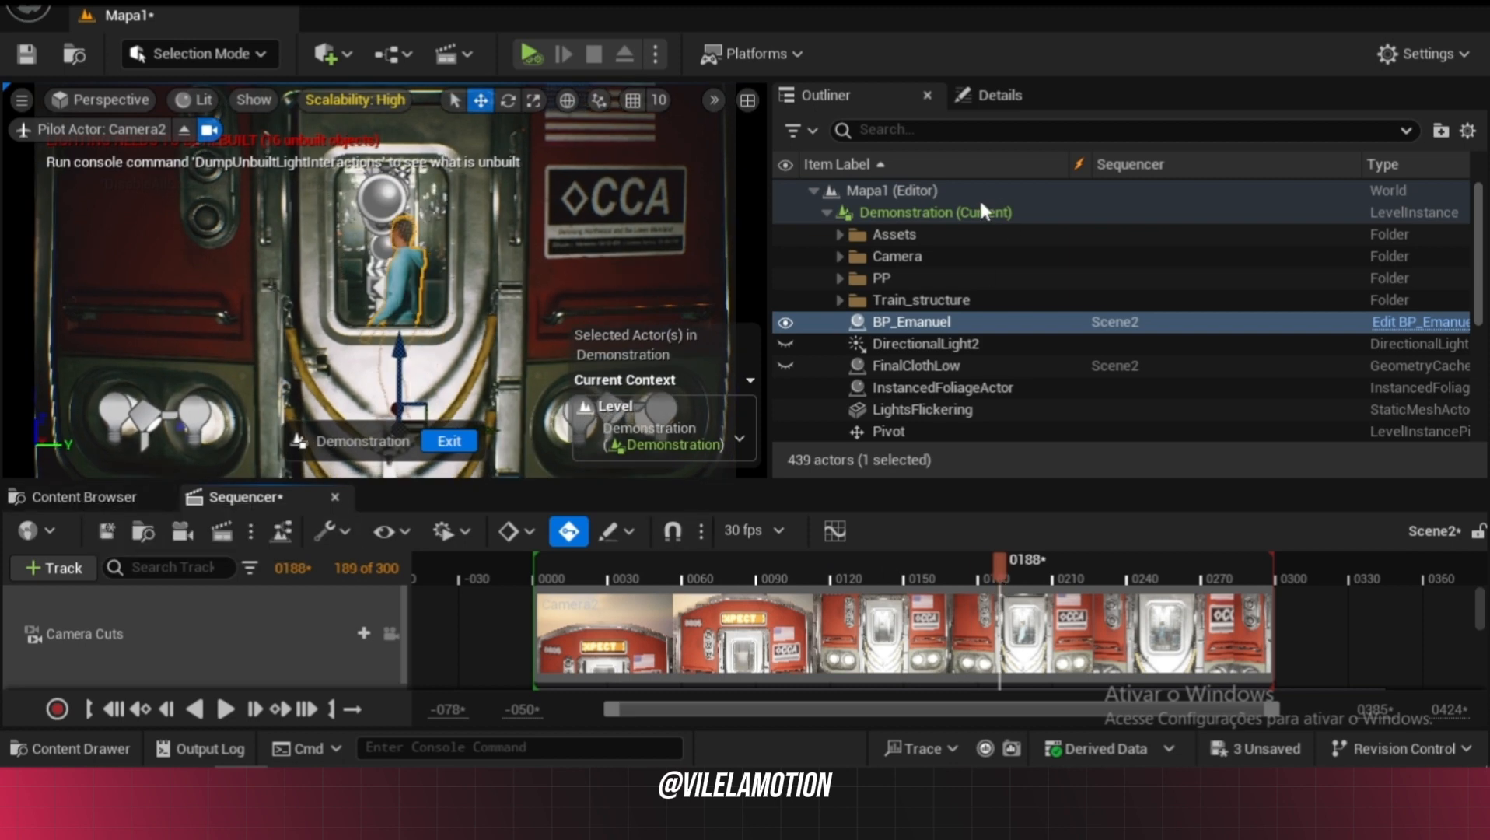
{"action": "left_click", "coordinate": [791, 234]}
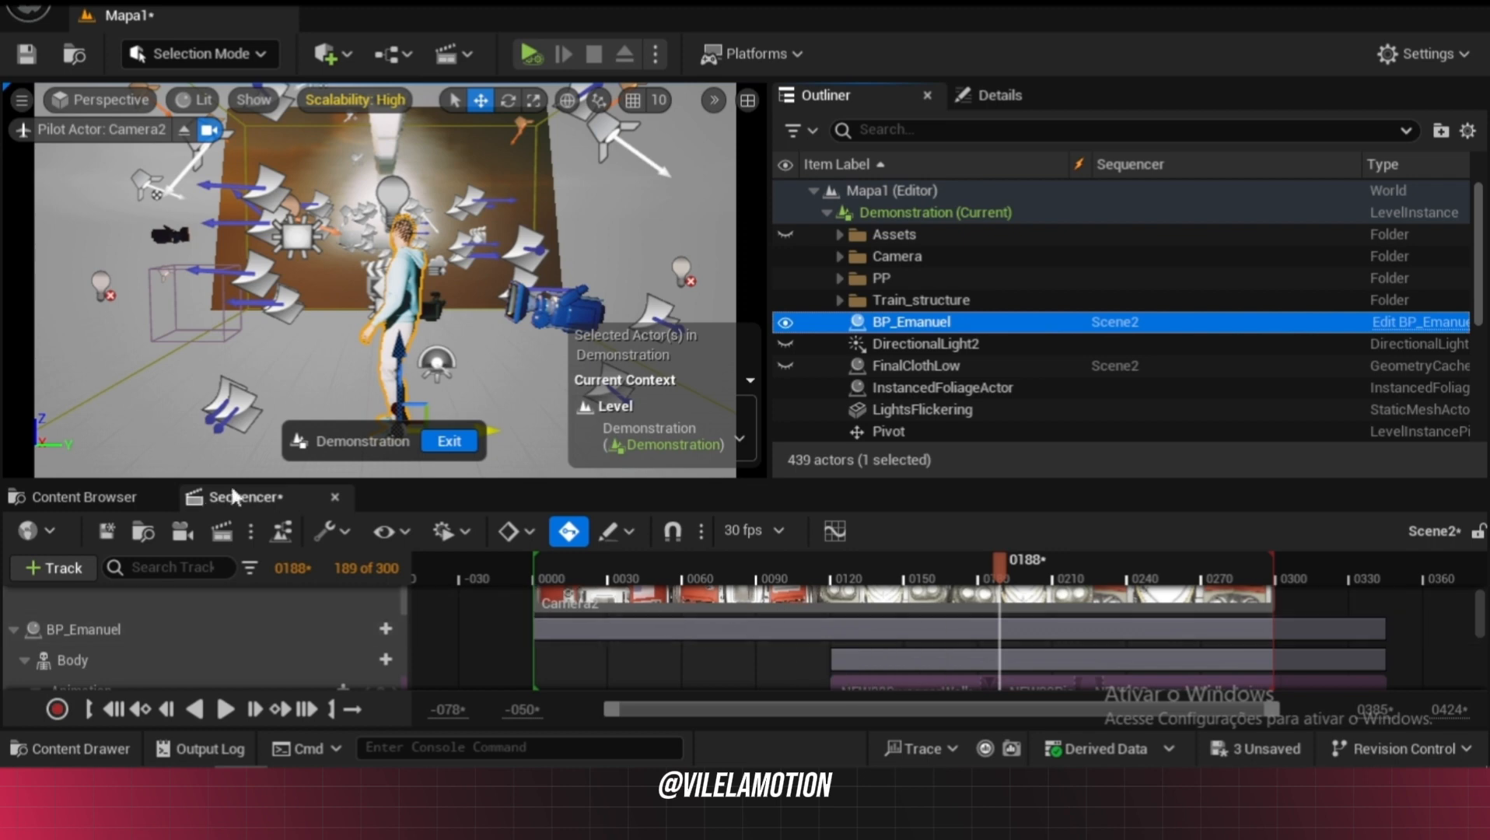
Look through the project's Content assets, enter the Mixamo folder and open IKRig_Mixamo in a maximized editor window
{"action": "left_click", "coordinate": [84, 497]}
{"action": "scroll", "coordinate": [1199, 621], "scroll_direction": "down", "scroll_amount": 2}
{"action": "scroll", "coordinate": [1081, 678], "scroll_direction": "down", "scroll_amount": 1}
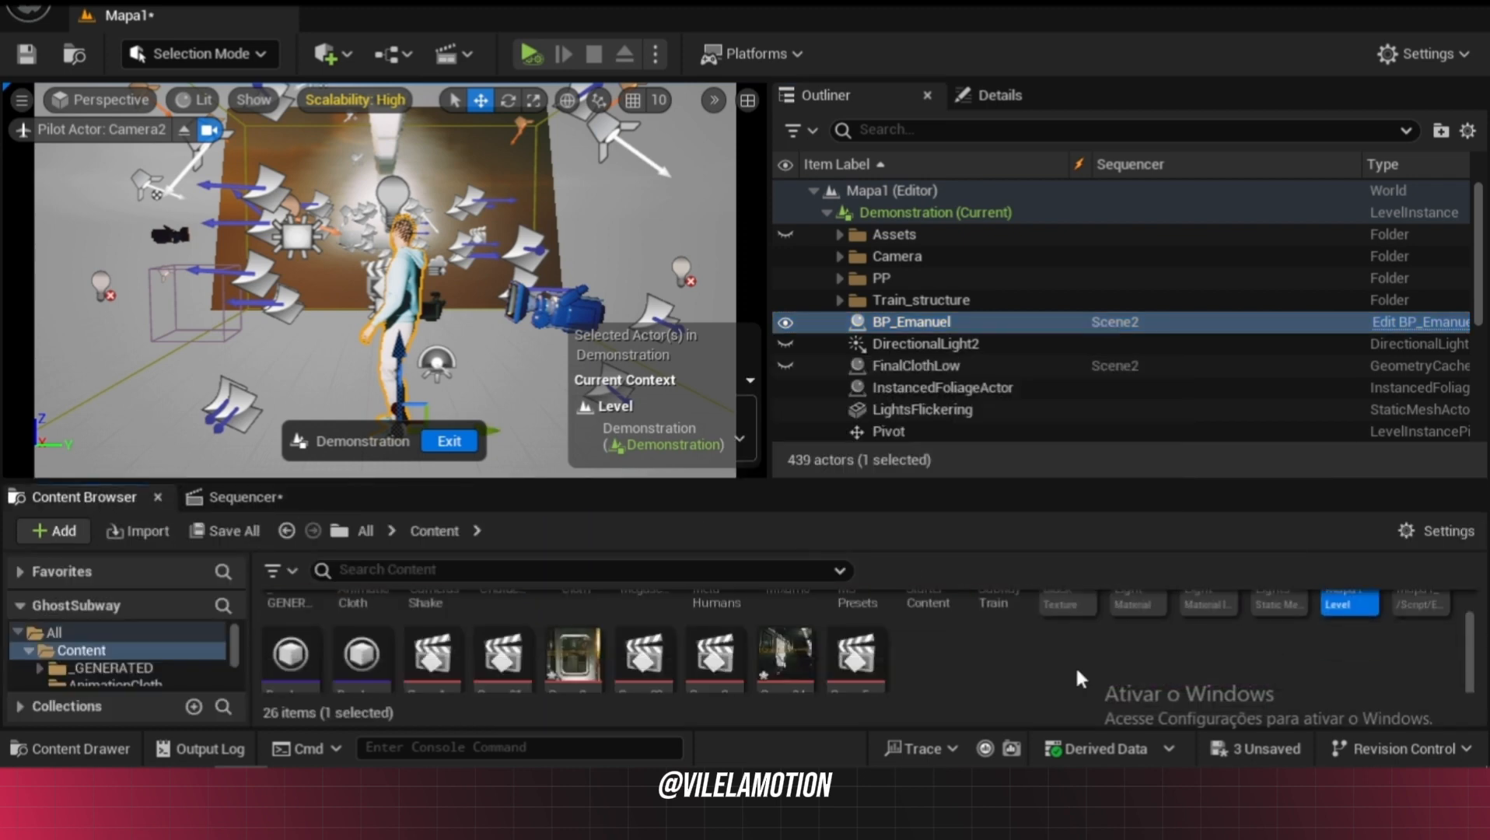
{"action": "scroll", "coordinate": [1023, 655], "scroll_direction": "up", "scroll_amount": 2}
{"action": "scroll", "coordinate": [961, 644], "scroll_direction": "down", "scroll_amount": 2}
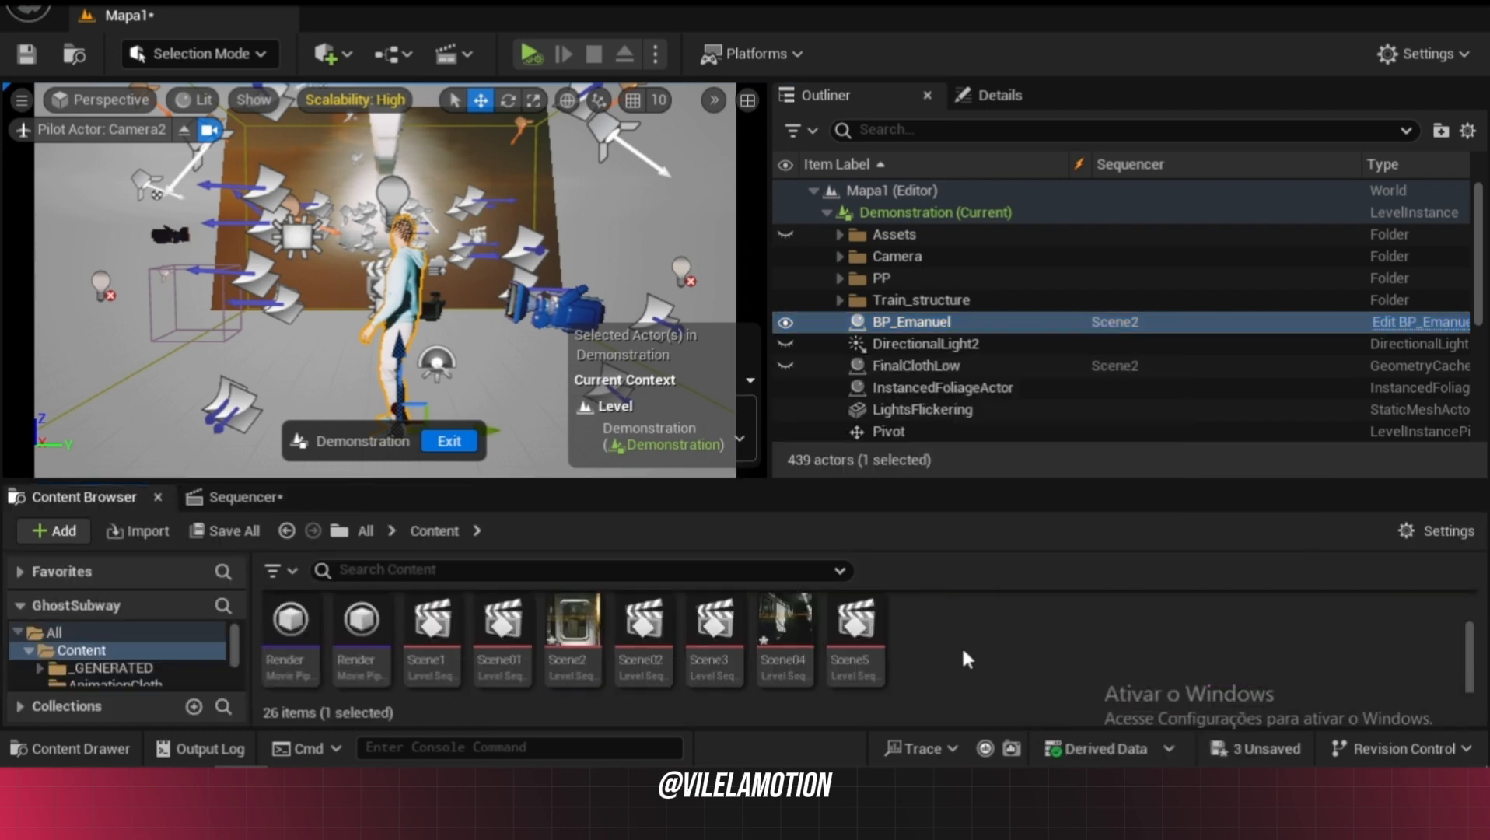
{"action": "scroll", "coordinate": [964, 649], "scroll_direction": "up", "scroll_amount": 1}
{"action": "scroll", "coordinate": [963, 641], "scroll_direction": "up", "scroll_amount": 1}
{"action": "double_click", "coordinate": [783, 618]}
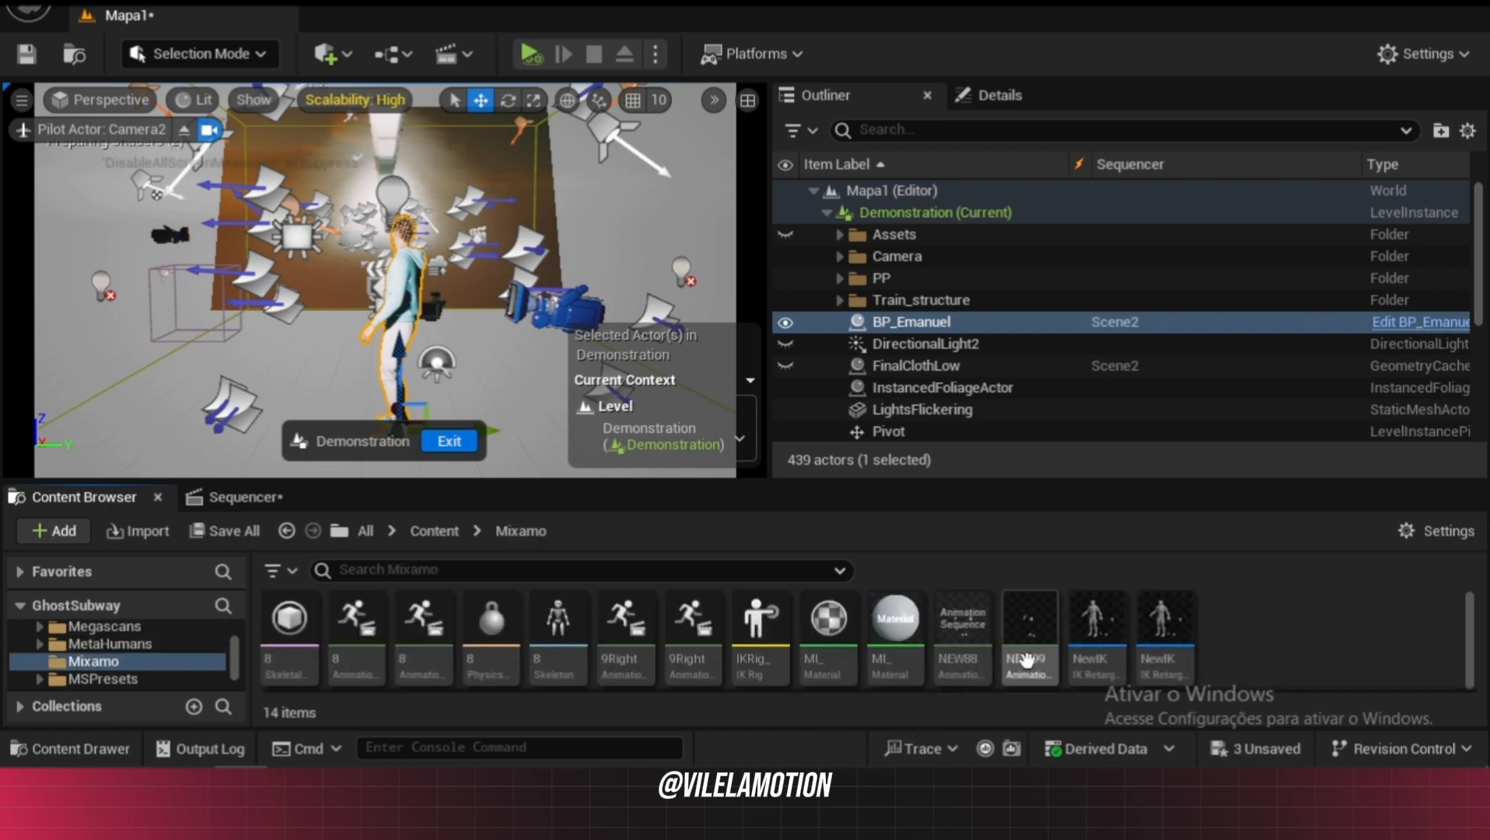
{"action": "left_click", "coordinate": [762, 639]}
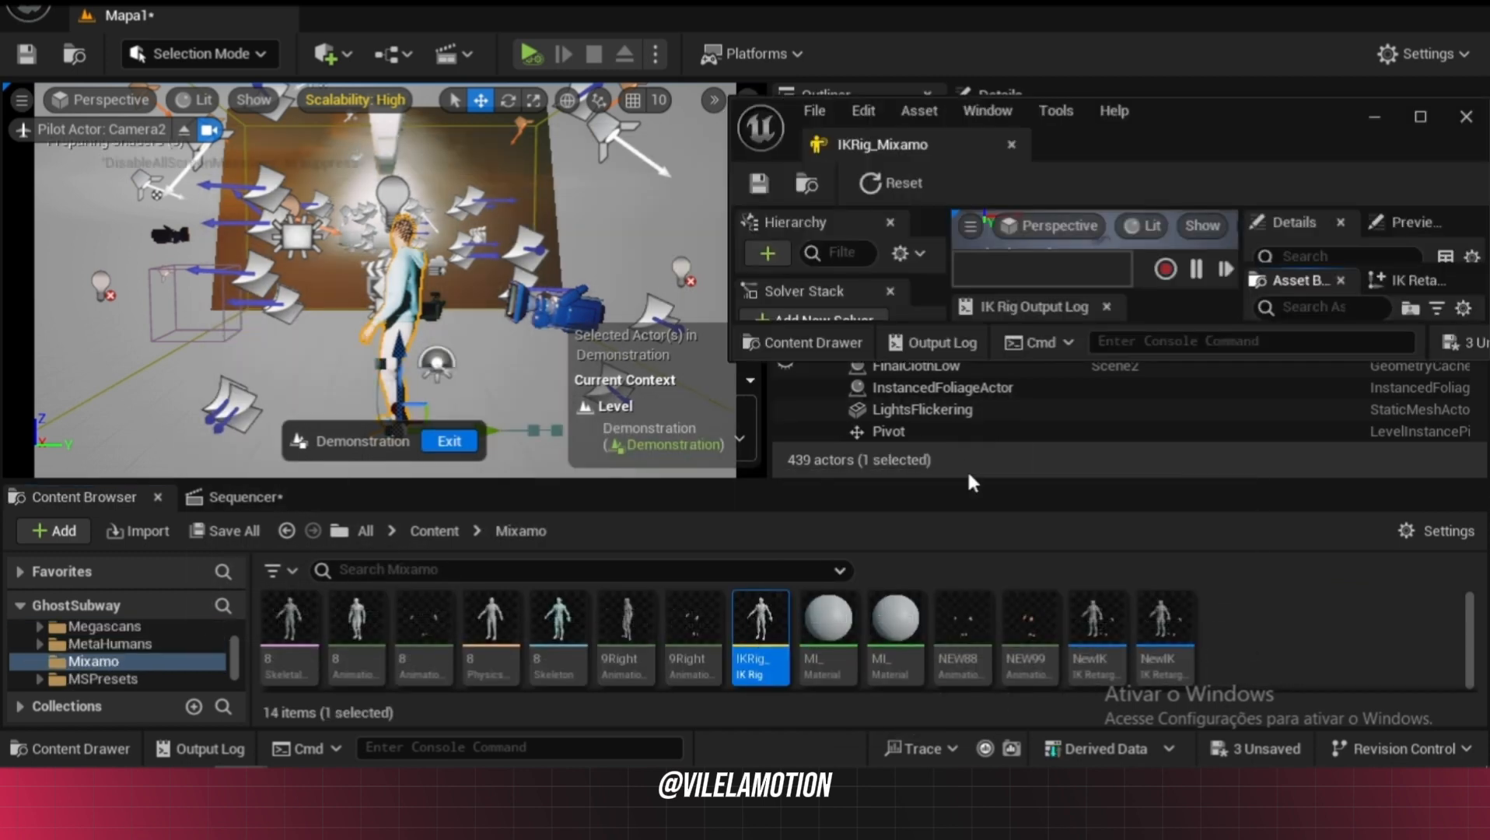
{"action": "left_click", "coordinate": [1415, 115]}
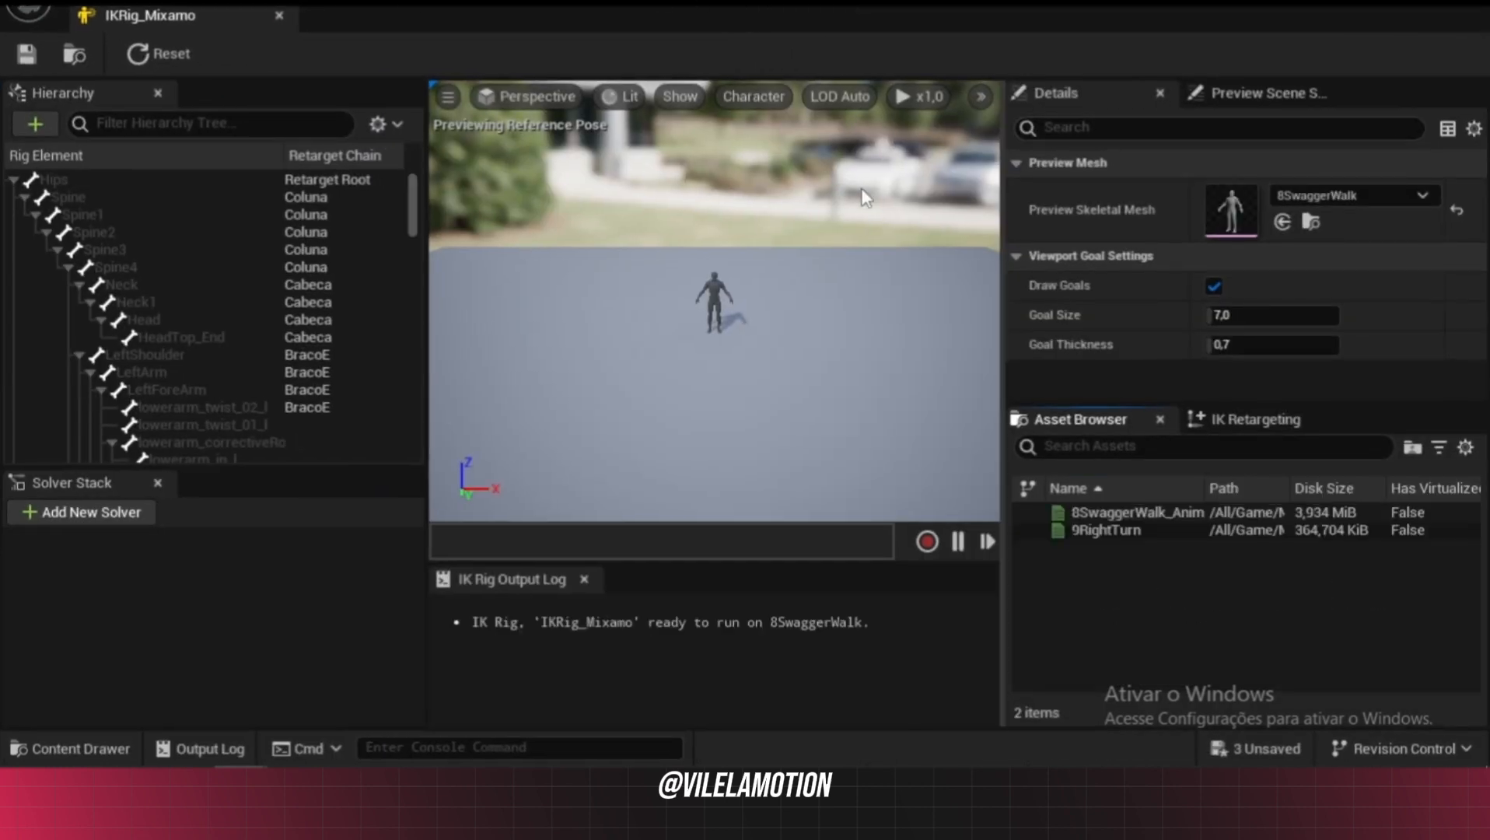
Preview the 8SwaggerWalk_Anim animation on the IK rig's mannequin and examine the walk up close from another angle
{"action": "scroll", "coordinate": [709, 334], "scroll_direction": "up", "scroll_amount": 6}
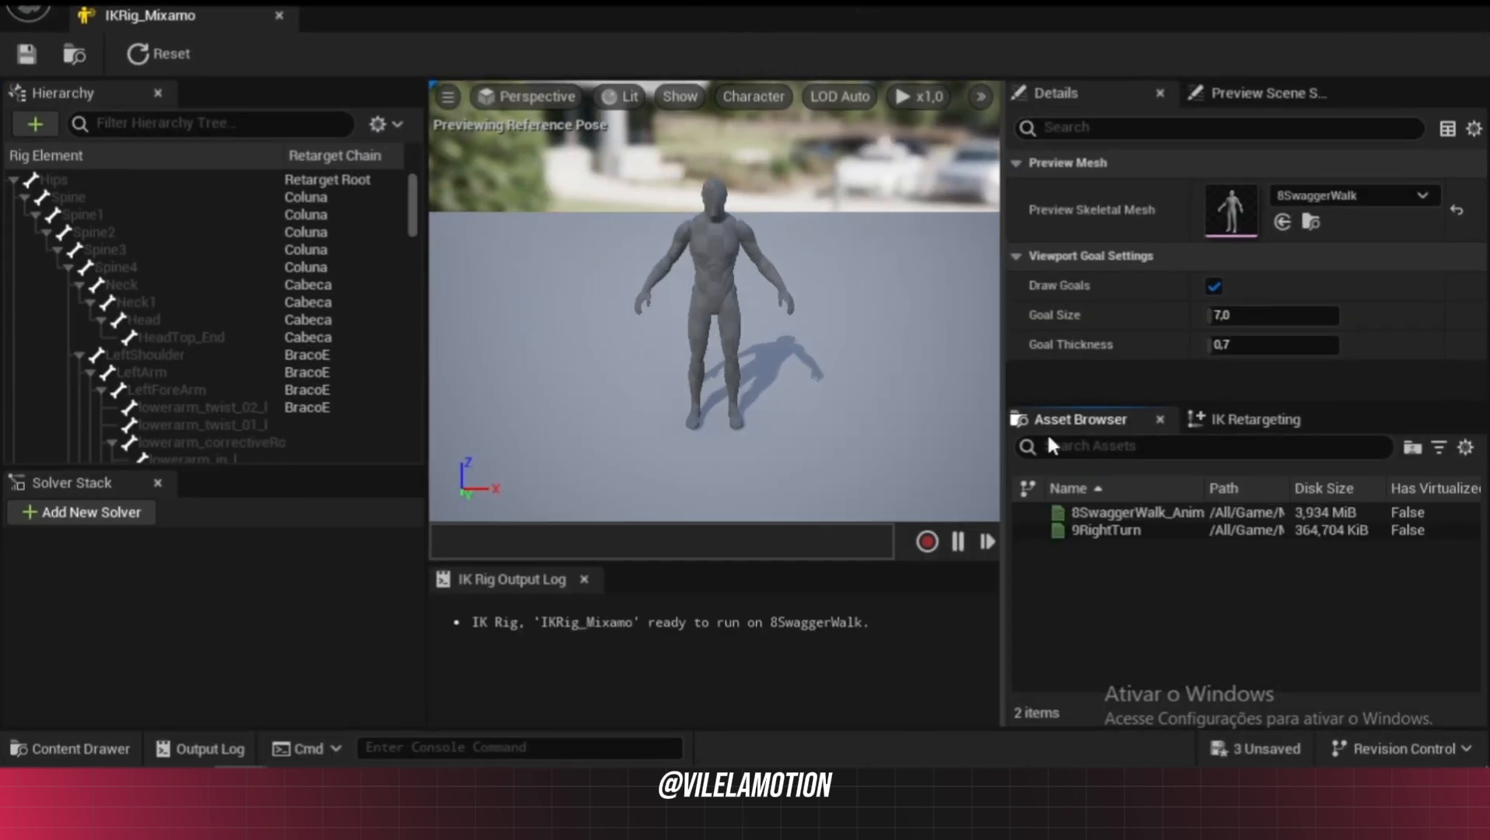
{"action": "double_click", "coordinate": [1131, 512]}
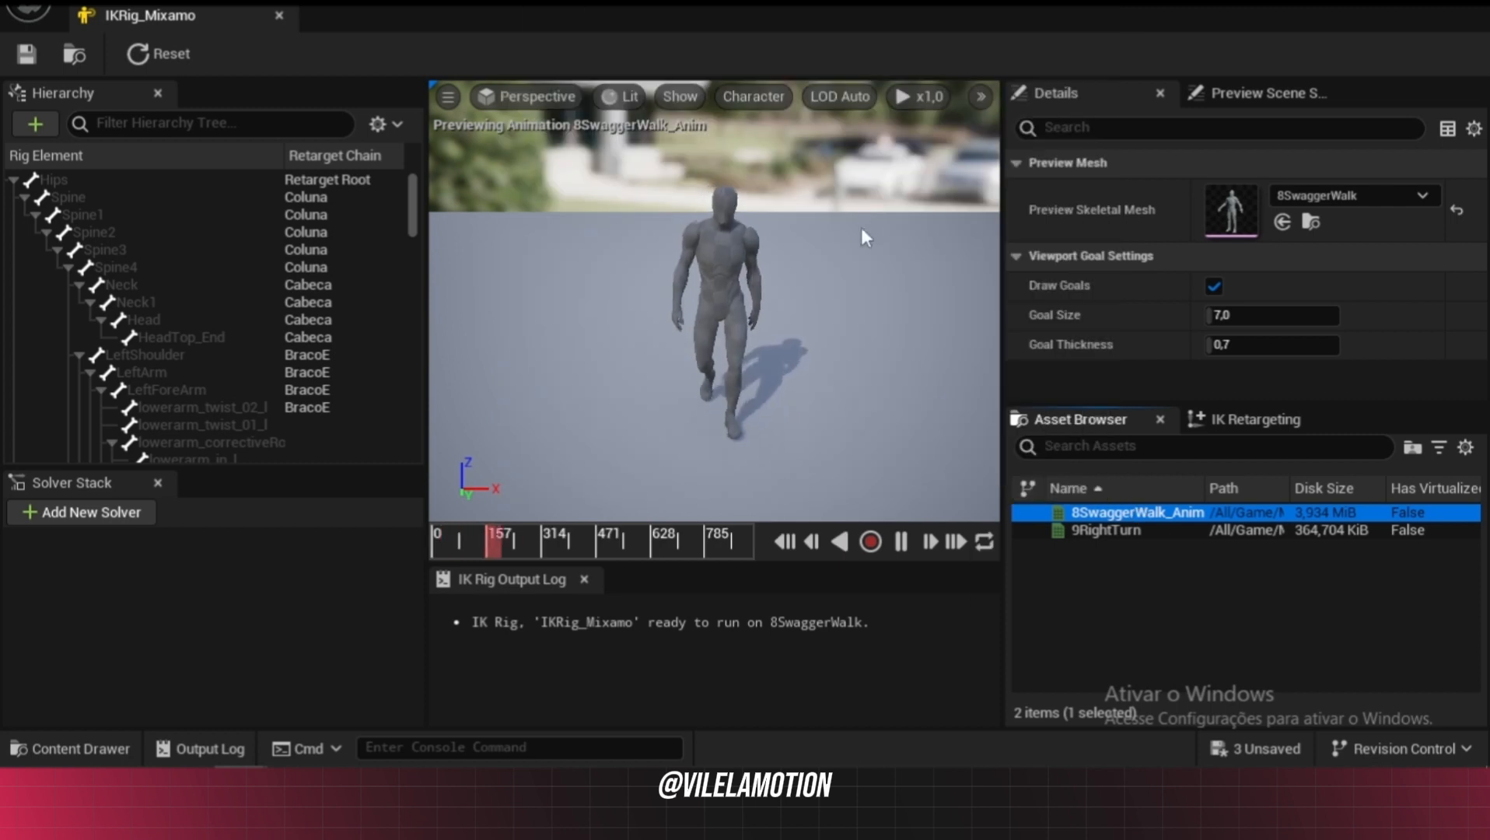
{"action": "right_click_drag", "start_coordinate": [698, 309], "coordinate": [641, 304]}
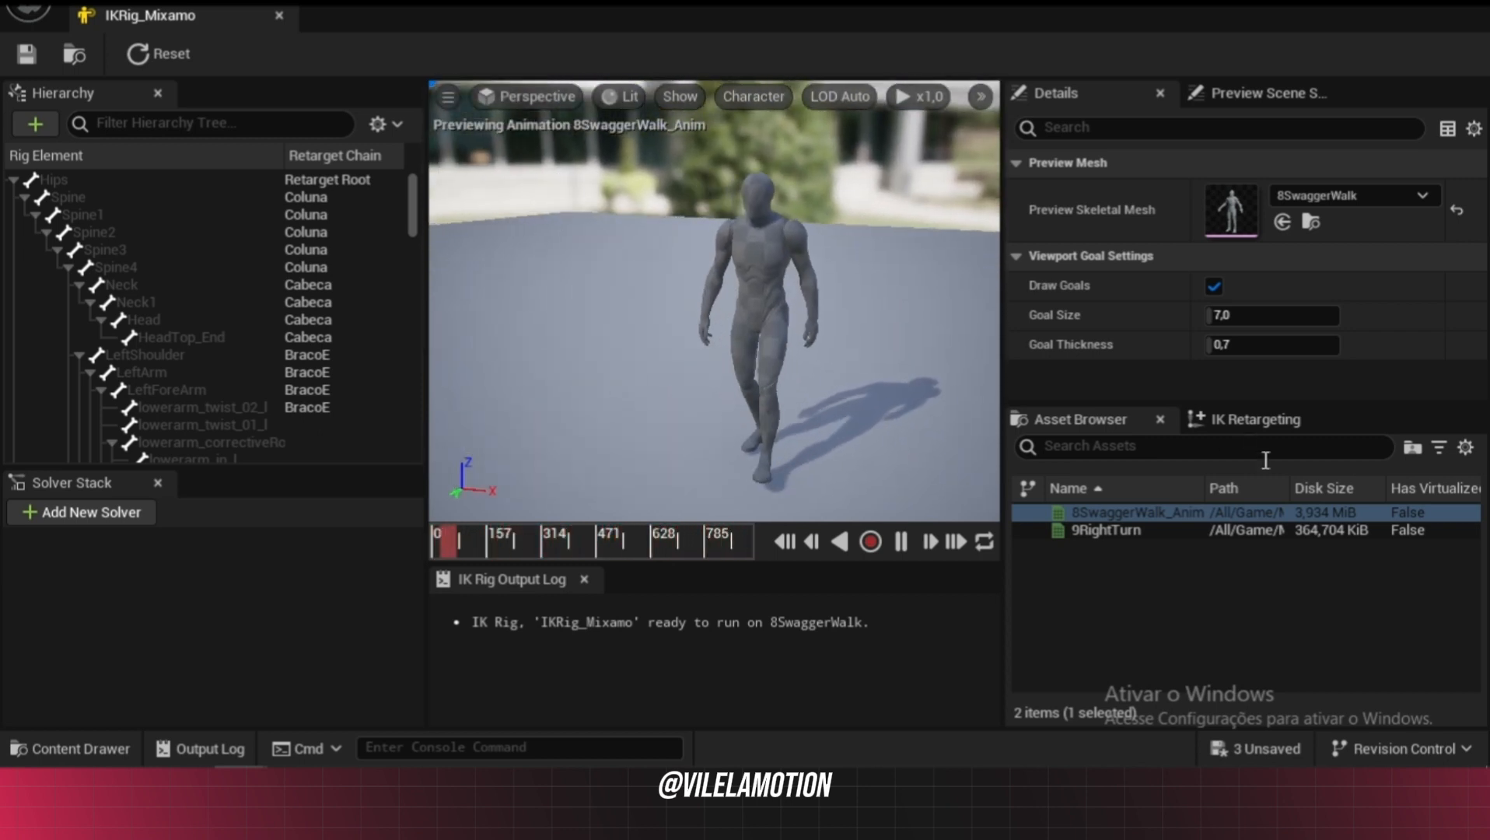
Preview the 9RightTurn animation on the Mixamo rig and open the NewIKRetargeter1 asset from the Mixamo folder
{"action": "double_click", "coordinate": [1248, 531]}
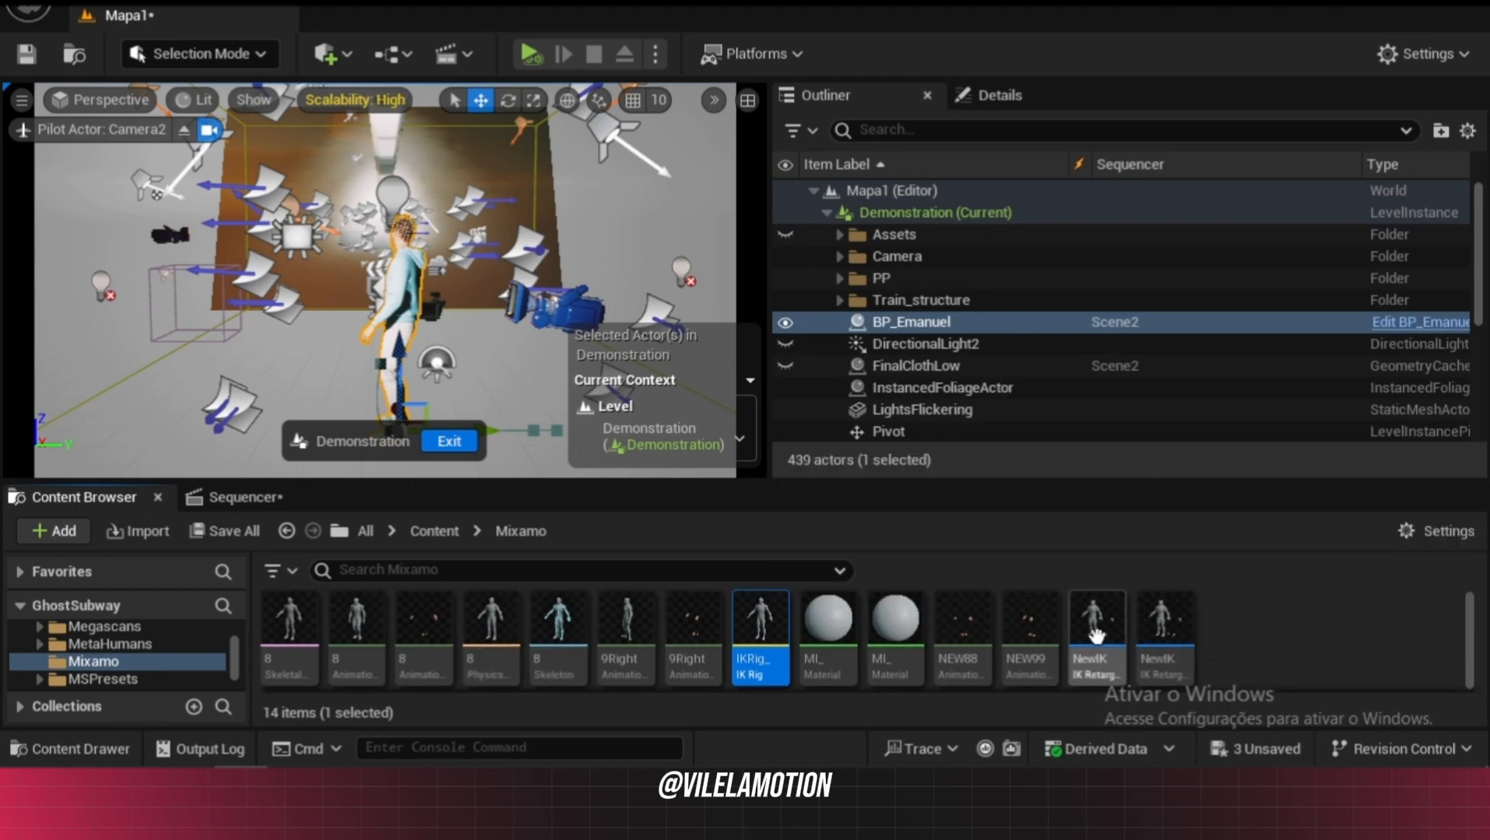
{"action": "double_click", "coordinate": [1159, 625]}
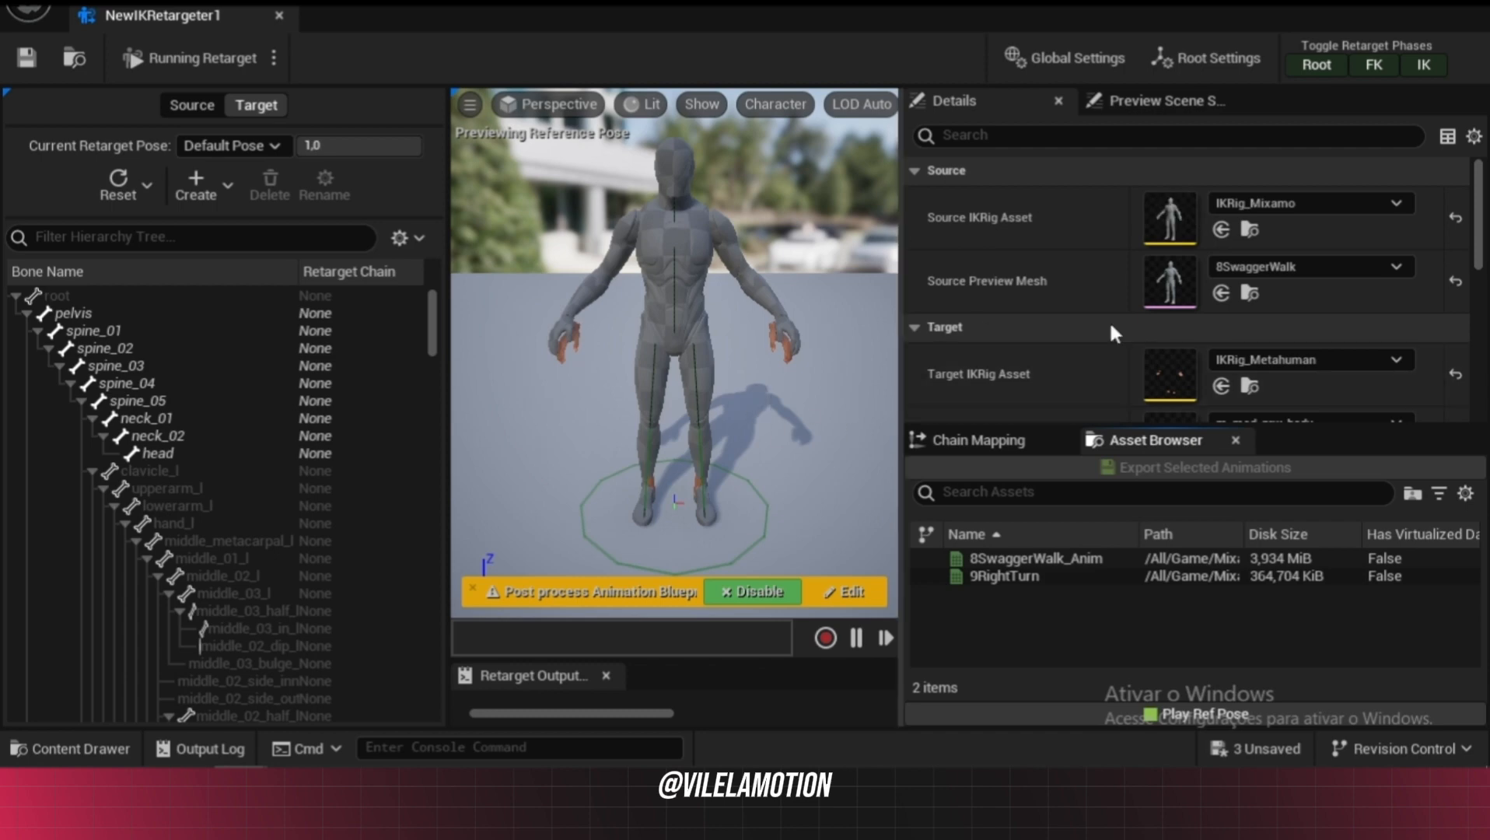
Try a Target Mesh Scale of about 1.77 in NewIKRetargeter1 and undo the scale change
{"action": "scroll", "coordinate": [1089, 351], "scroll_direction": "down", "scroll_amount": 6}
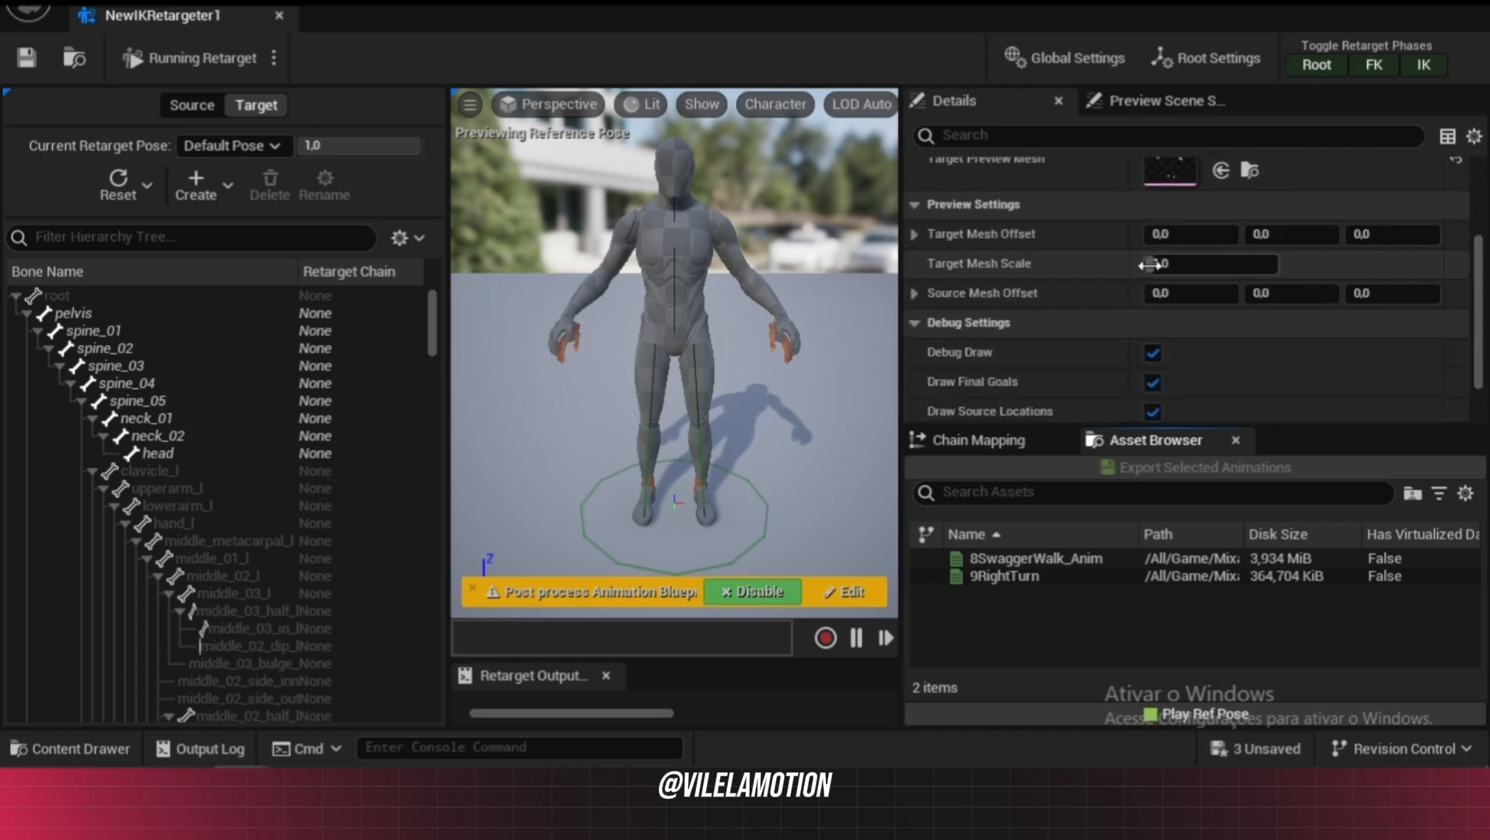
{"action": "left_click_drag", "start_coordinate": [1149, 263], "coordinate": [1205, 263]}
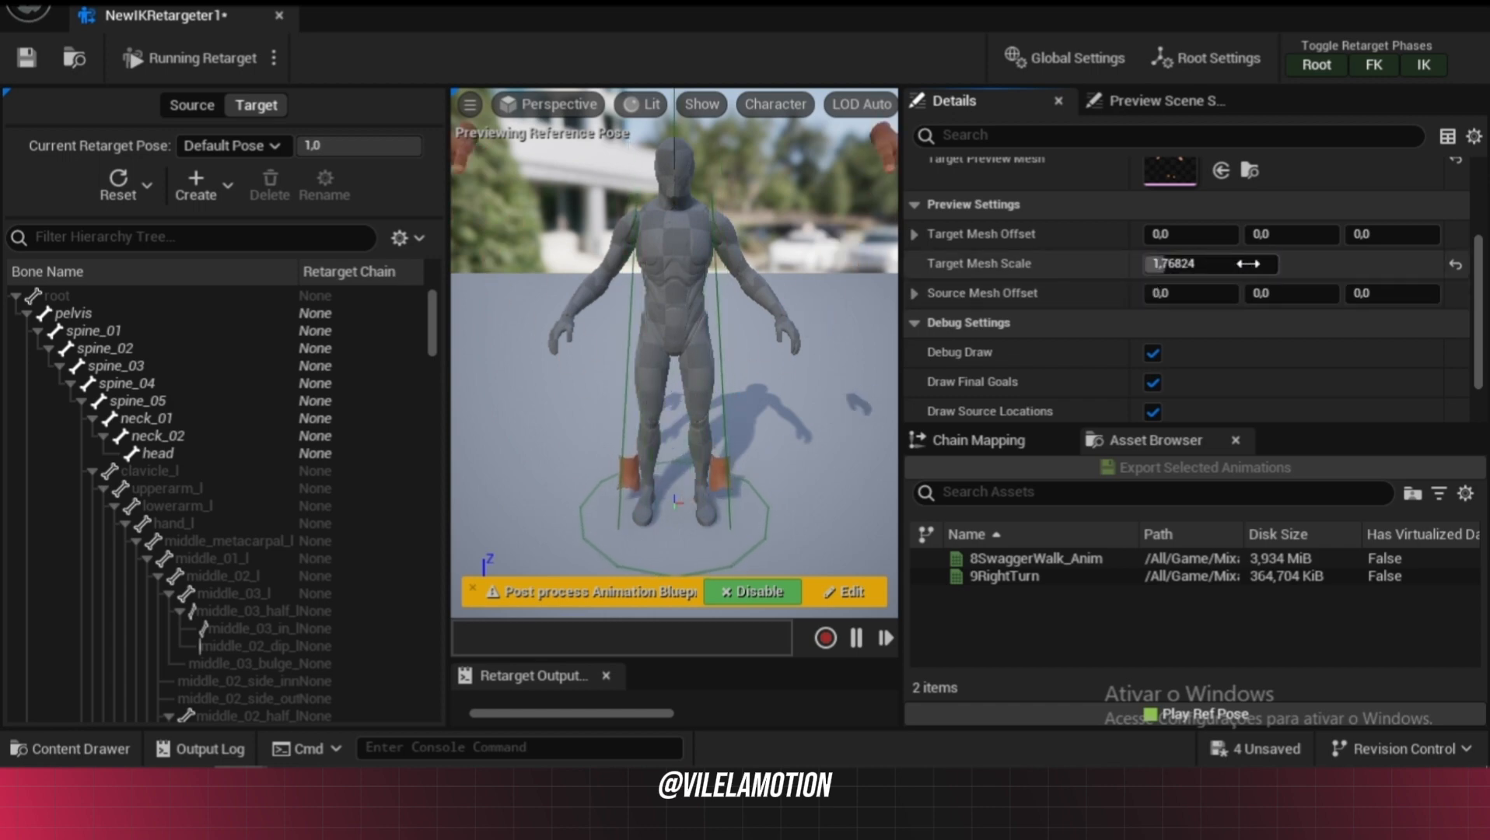
{"action": "key", "text": "ctrl+z"}
{"action": "key", "text": "ctrl+z"}
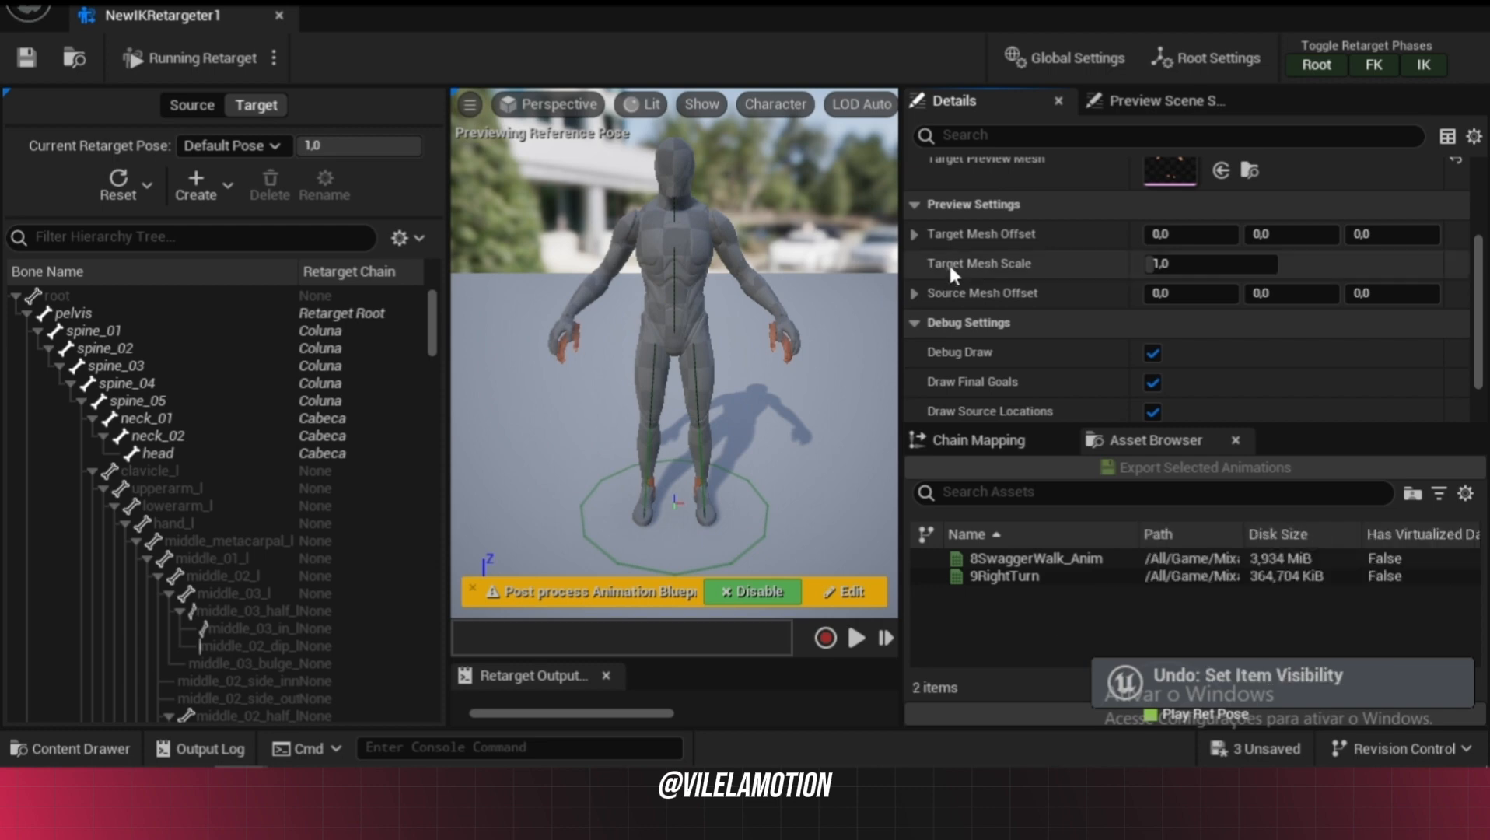
{"action": "key", "text": "ctrl+z"}
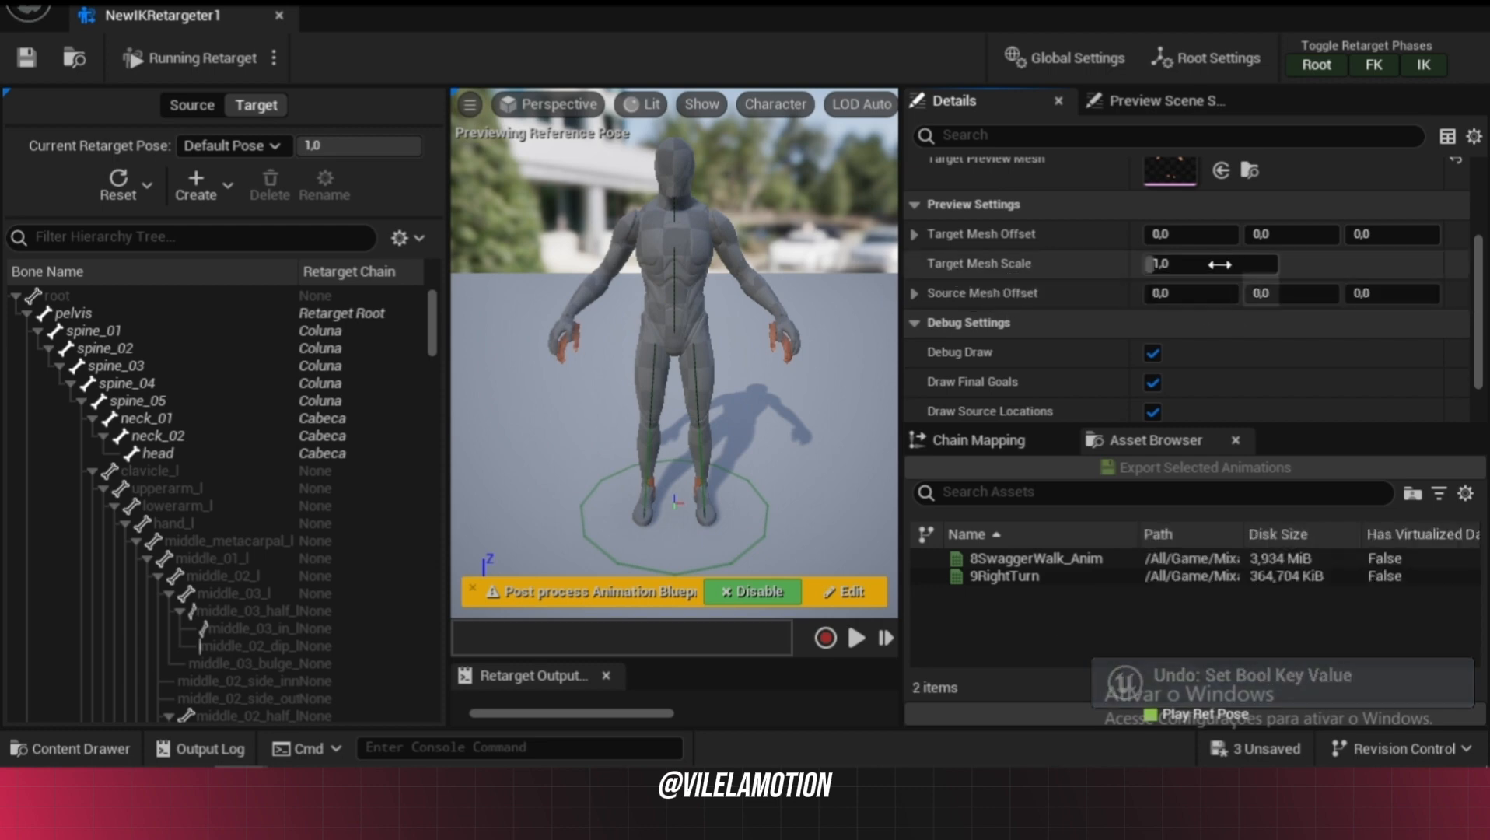
{"action": "left_click", "coordinate": [1163, 263]}
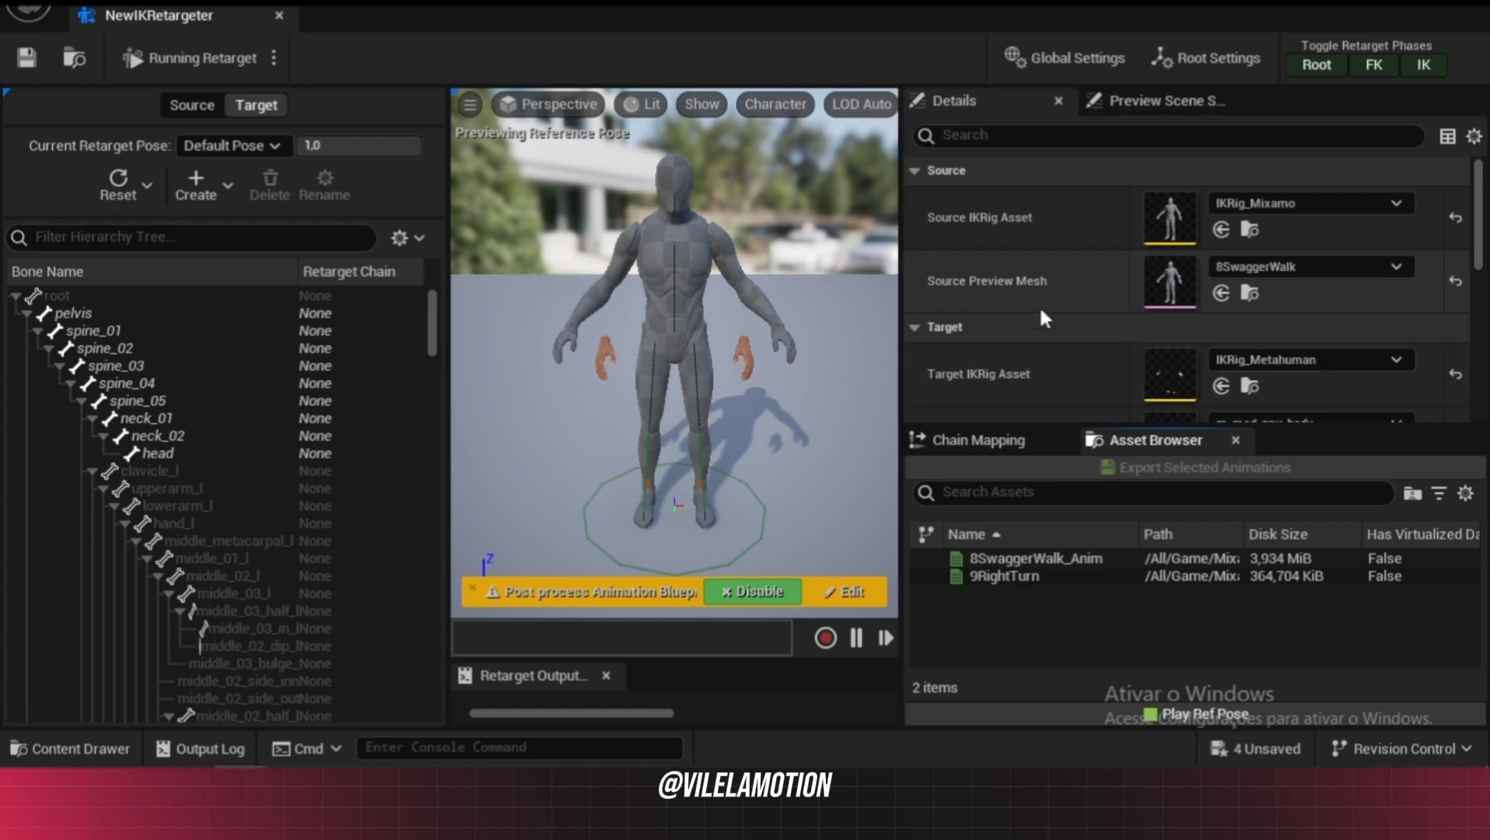
Review NewIKRetargeter's source and target rig assignments and preview the 8SwaggerWalk_Anim and 9RightTurn animations
{"action": "scroll", "coordinate": [1041, 335], "scroll_direction": "down", "scroll_amount": 2}
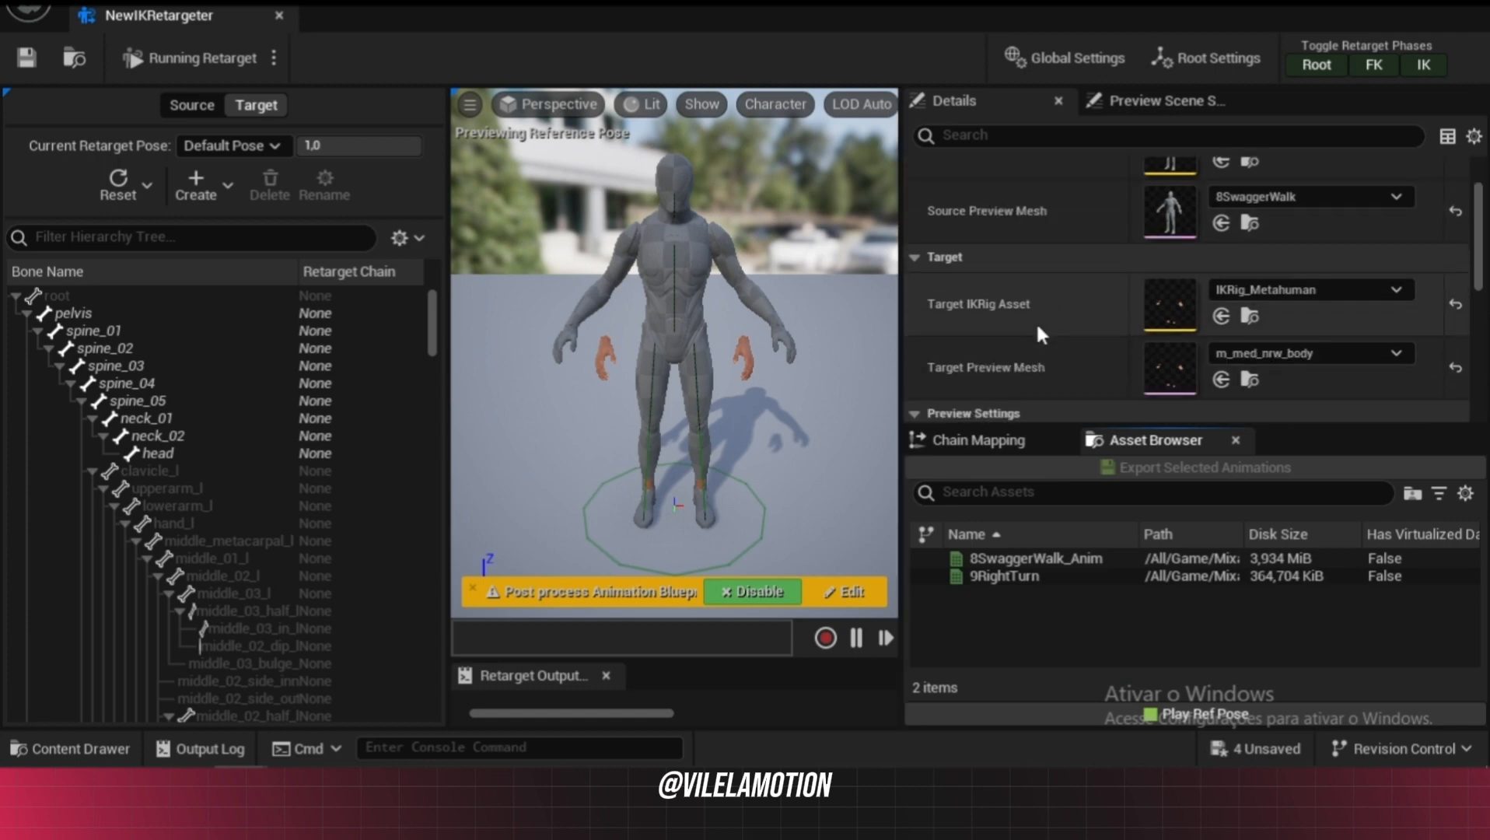
{"action": "scroll", "coordinate": [1042, 335], "scroll_direction": "up", "scroll_amount": 2}
{"action": "scroll", "coordinate": [1042, 335], "scroll_direction": "down", "scroll_amount": 2}
{"action": "scroll", "coordinate": [1042, 334], "scroll_direction": "up", "scroll_amount": 2}
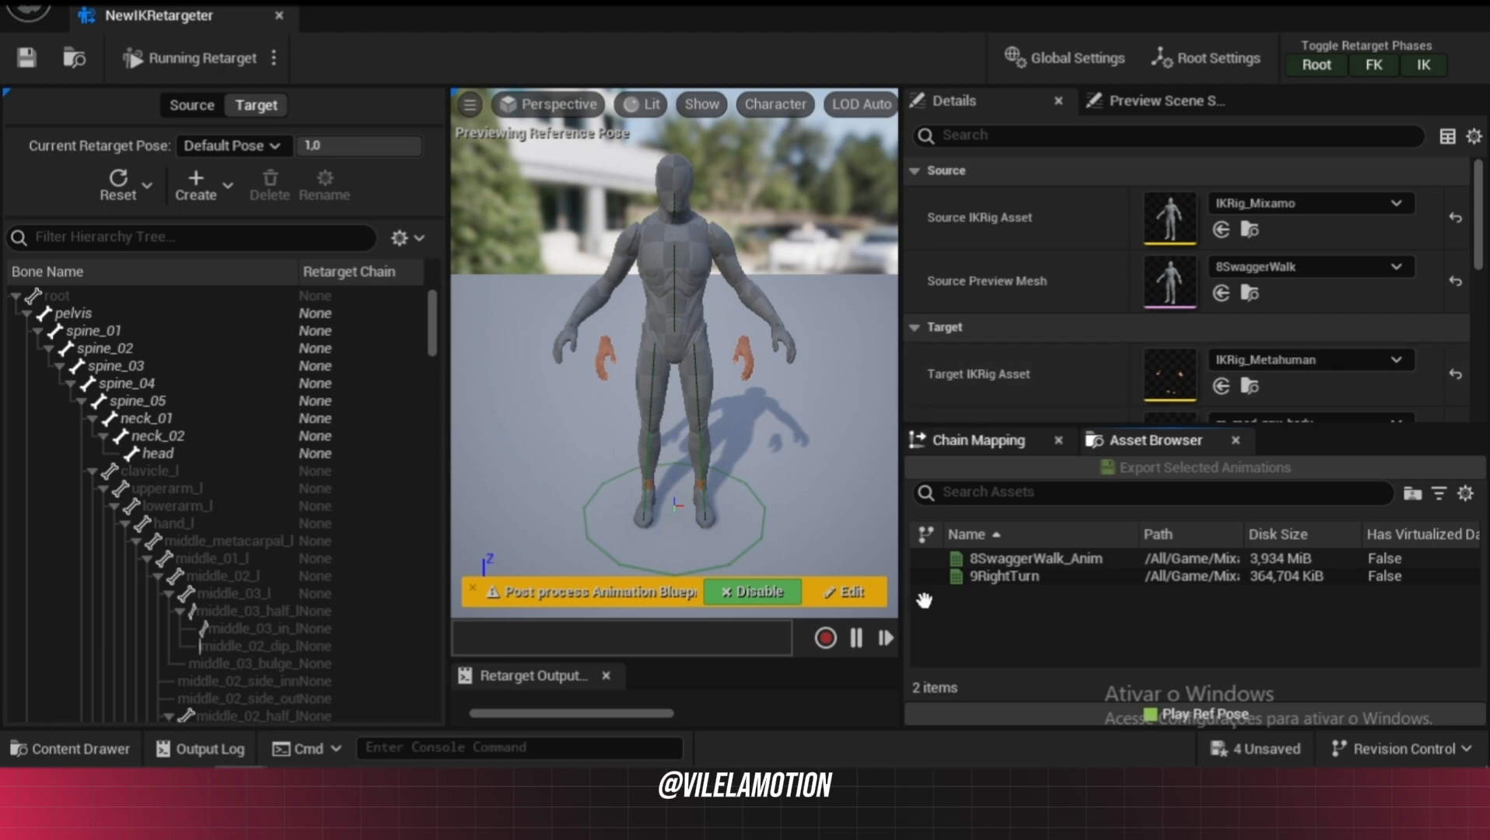
{"action": "left_click", "coordinate": [1059, 576]}
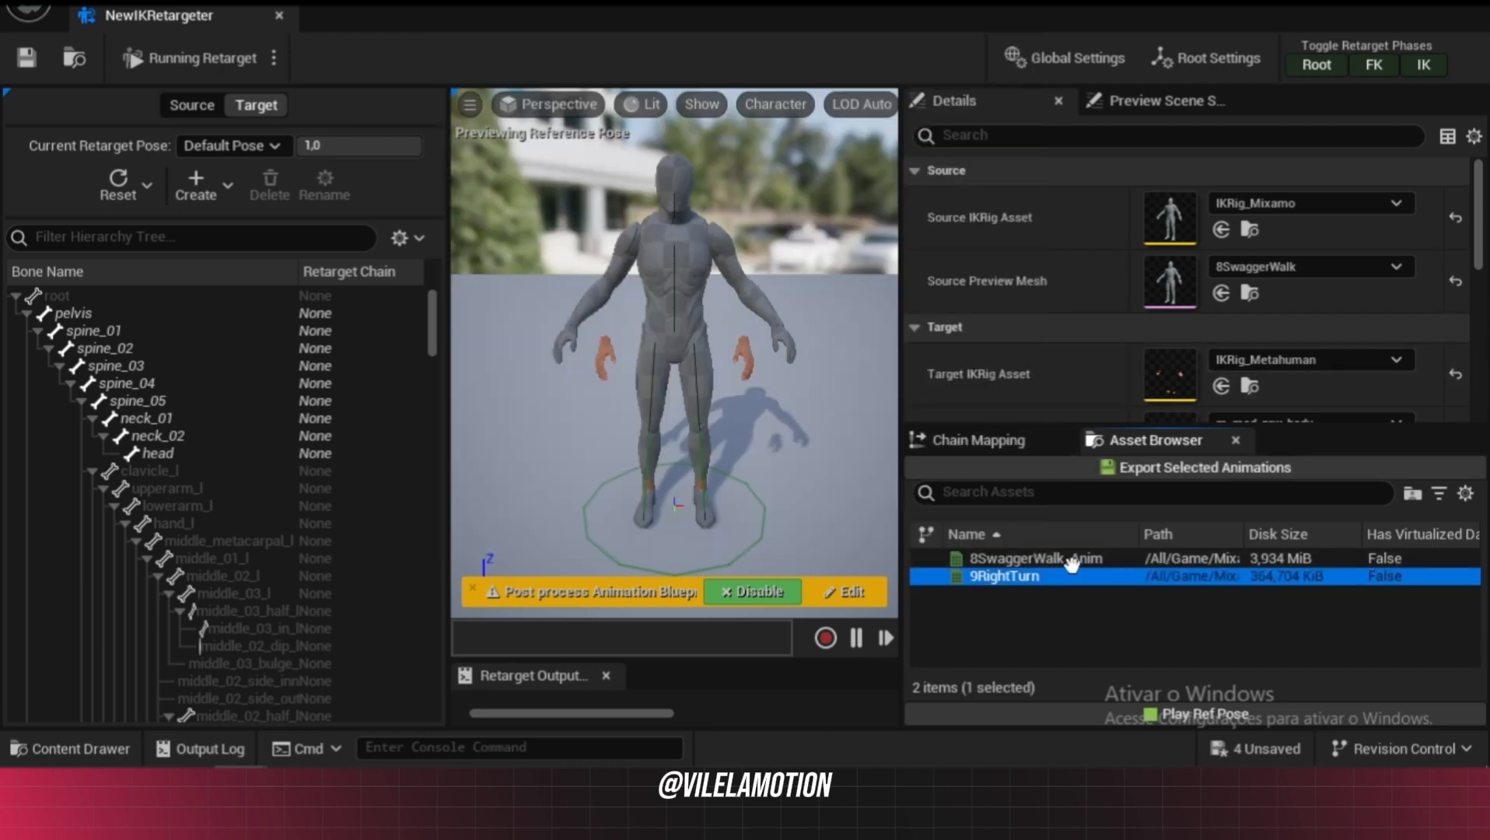
{"action": "left_click", "coordinate": [744, 359]}
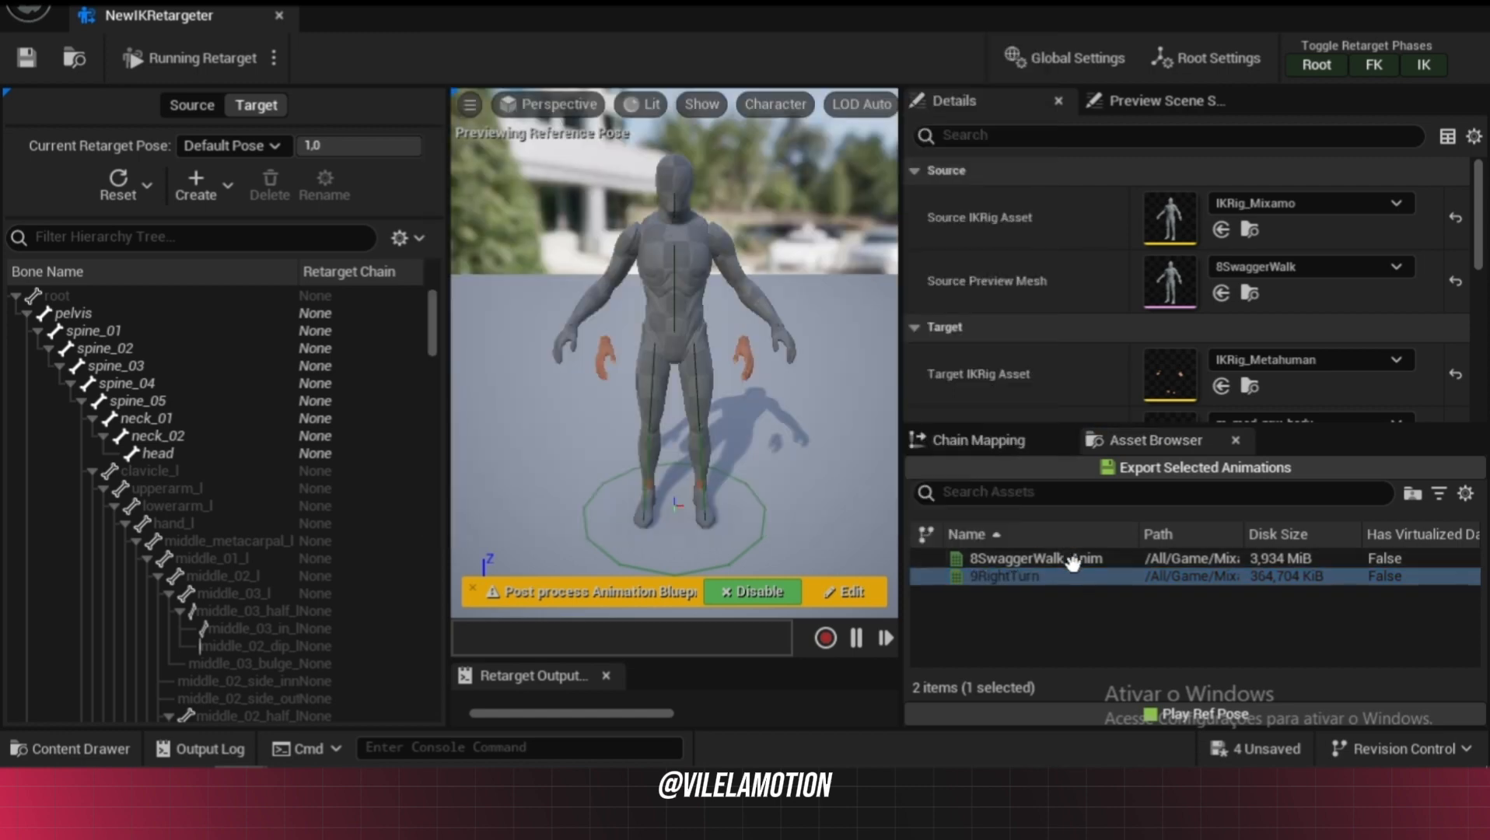
{"action": "left_click", "coordinate": [1072, 558]}
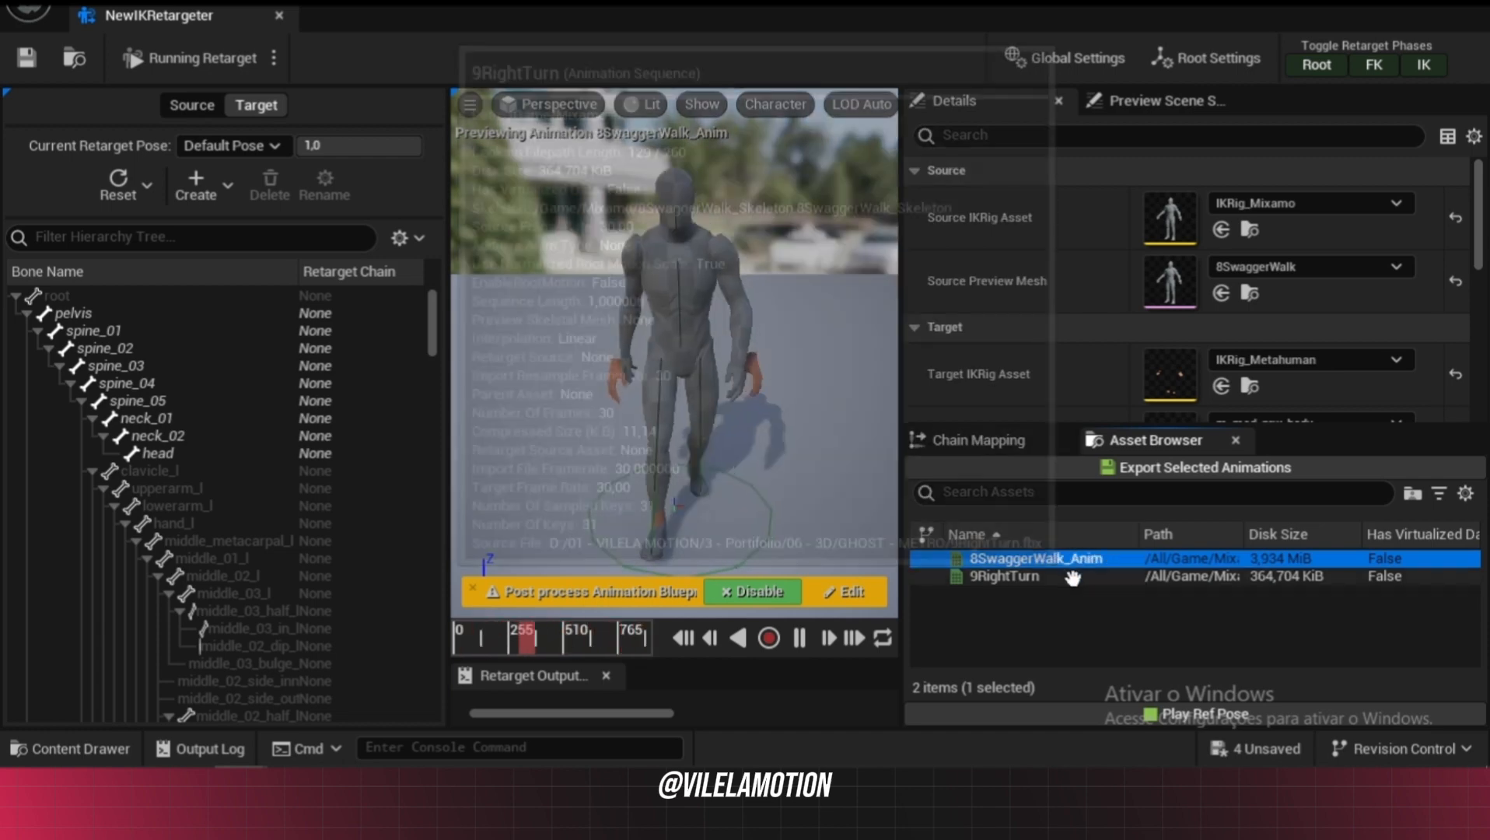
{"action": "left_click", "coordinate": [1077, 576]}
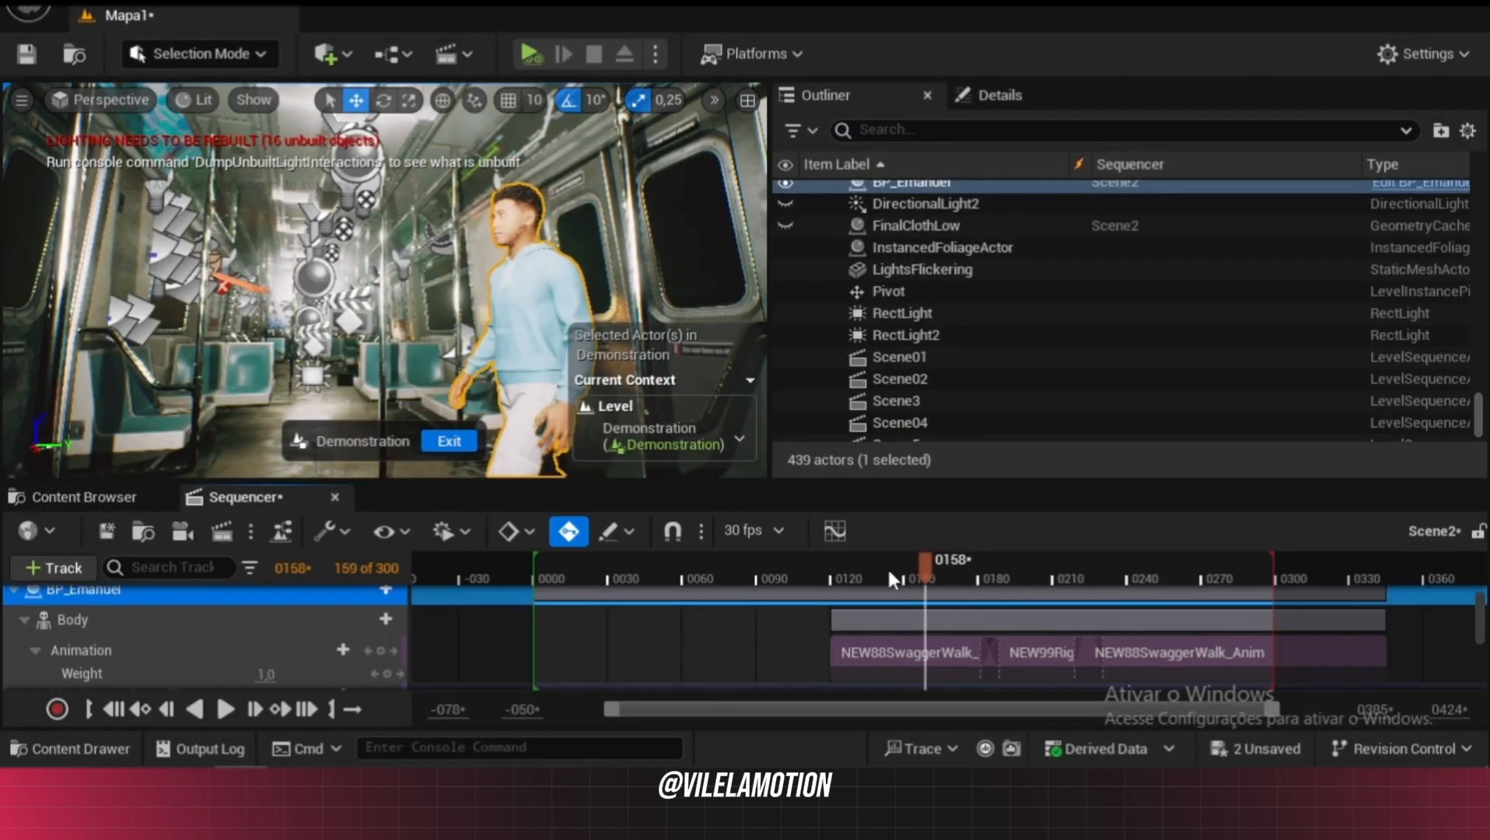
Scrub Scene2 back and forth through the character's walk and right-turn clips to frame 275 and examine the character from the front
{"action": "left_click_drag", "start_coordinate": [888, 571], "coordinate": [967, 585]}
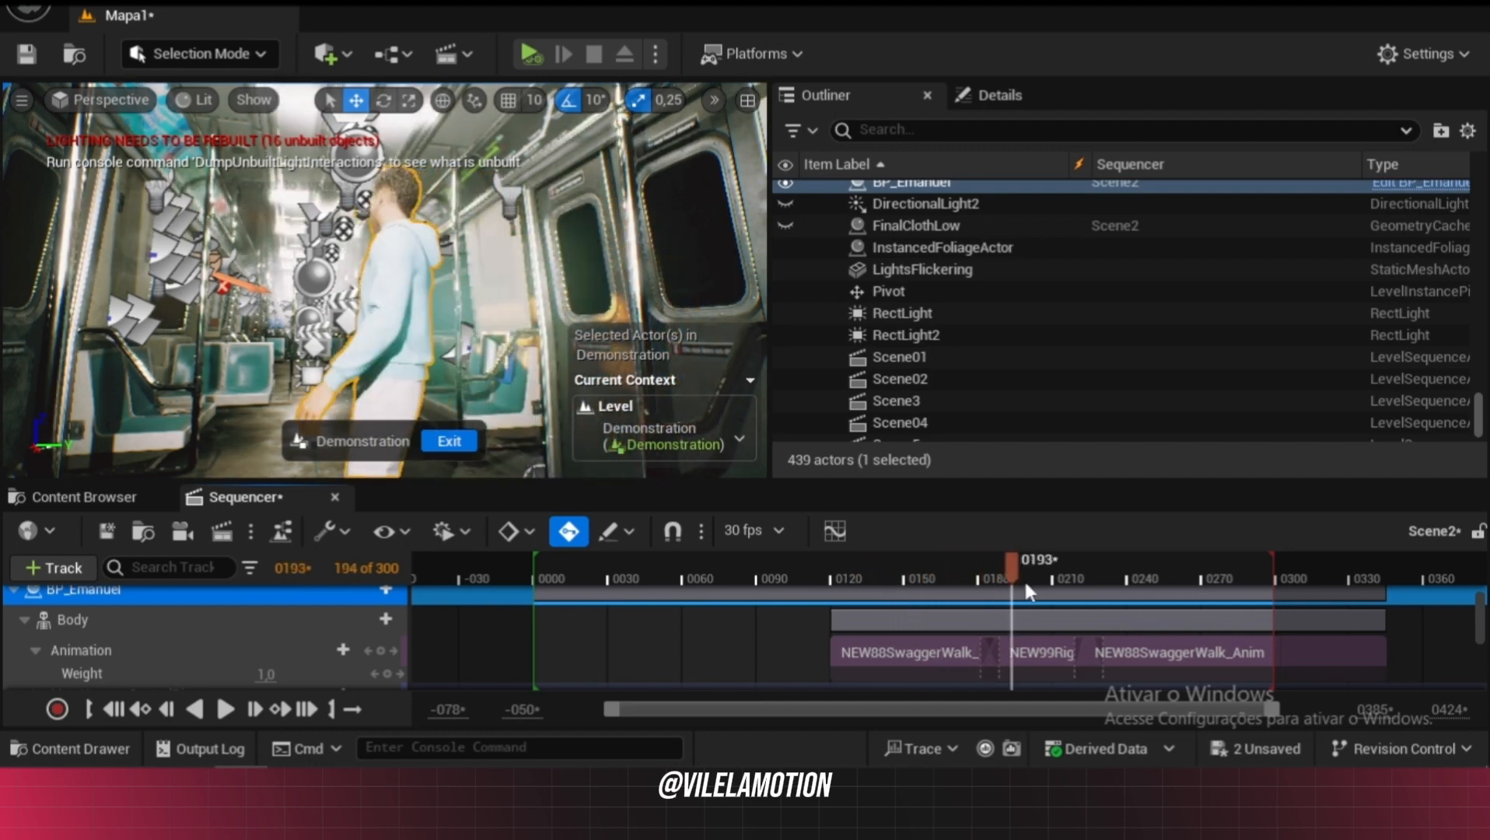
{"action": "left_click_drag", "start_coordinate": [1003, 580], "coordinate": [1081, 581]}
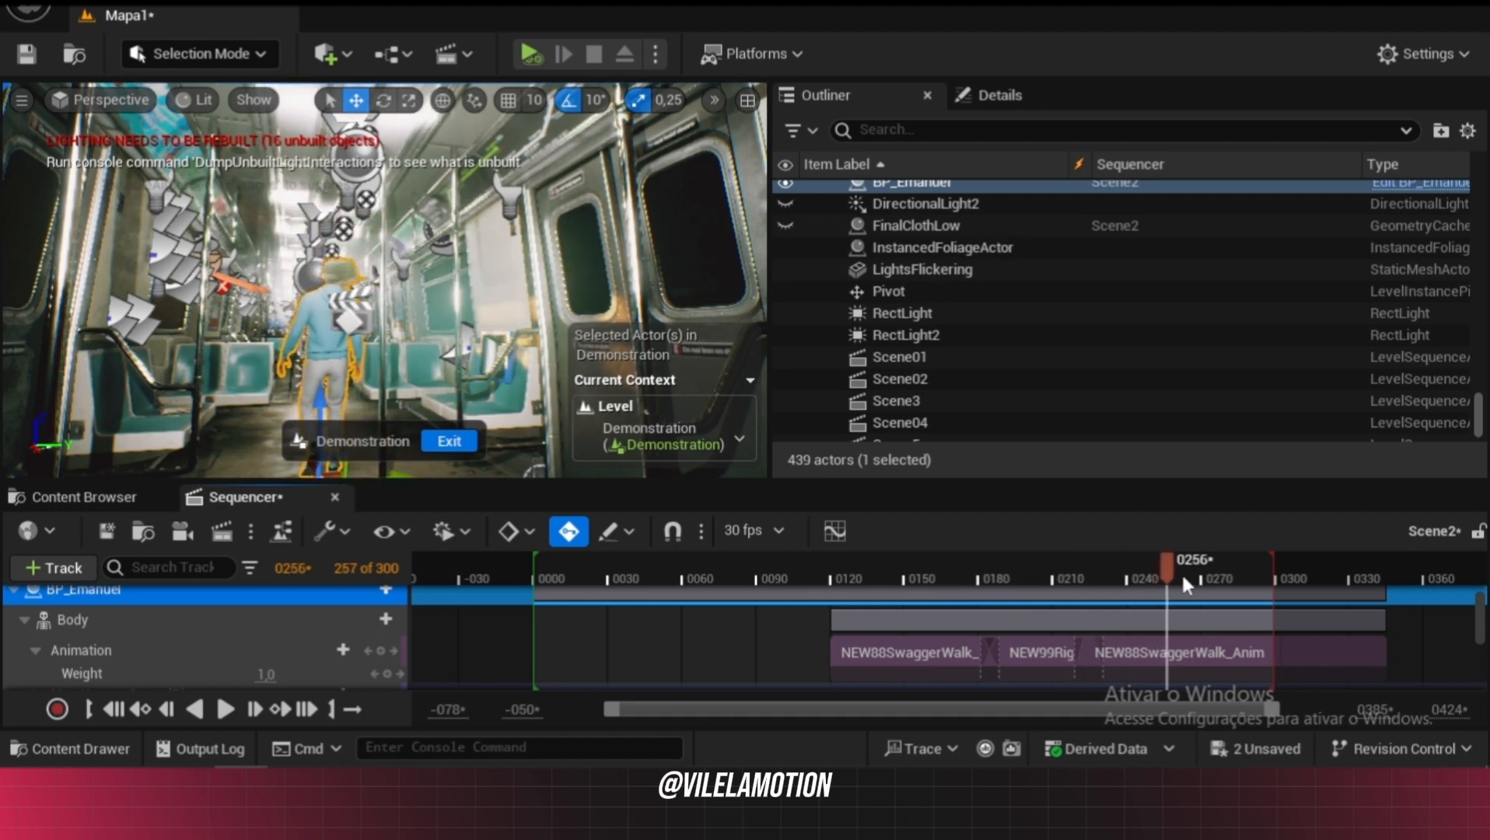
{"action": "left_click_drag", "start_coordinate": [1252, 573], "coordinate": [1200, 574]}
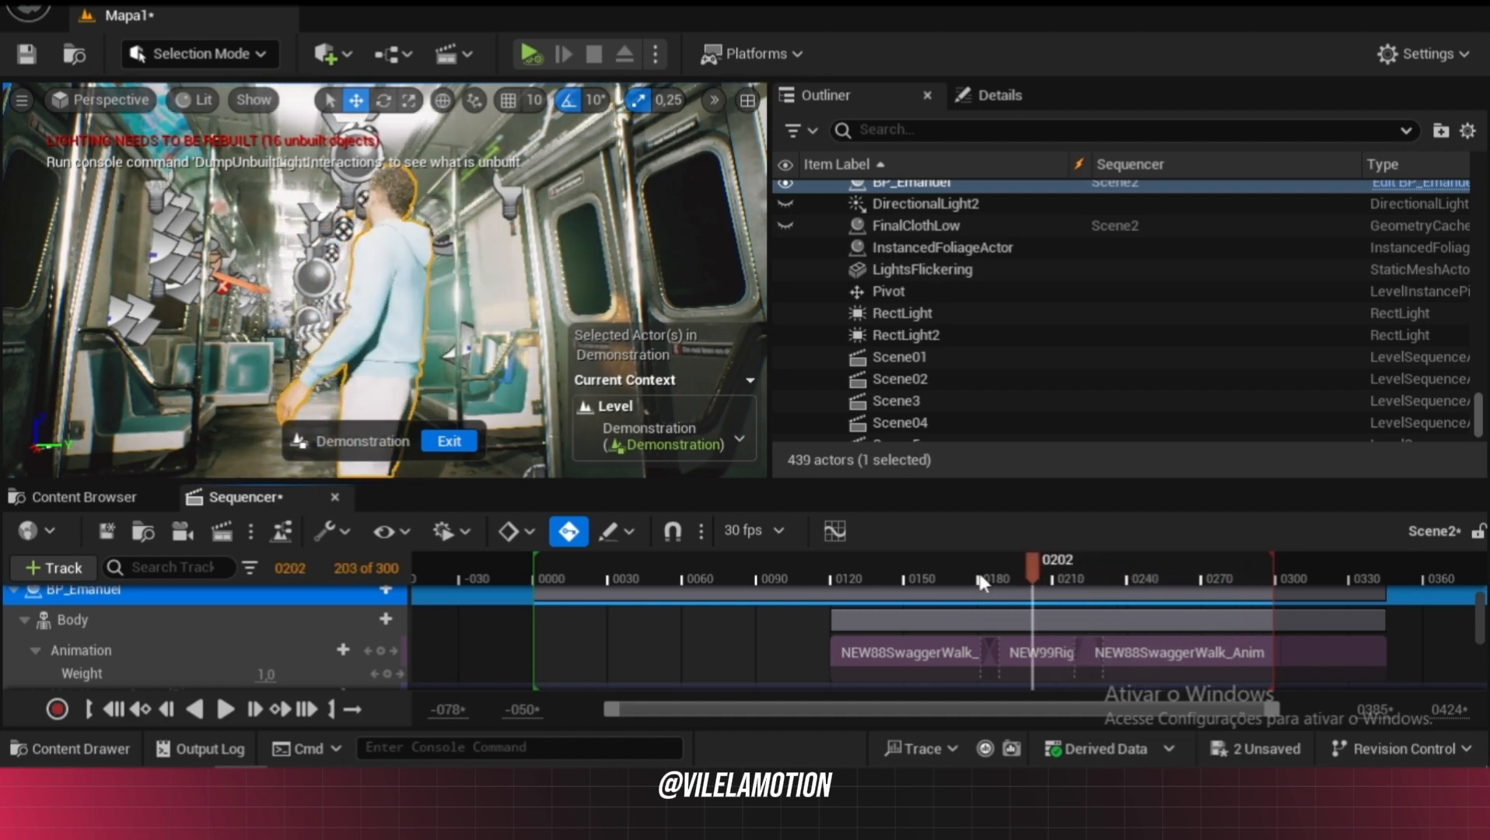
{"action": "left_click_drag", "start_coordinate": [920, 584], "coordinate": [980, 598]}
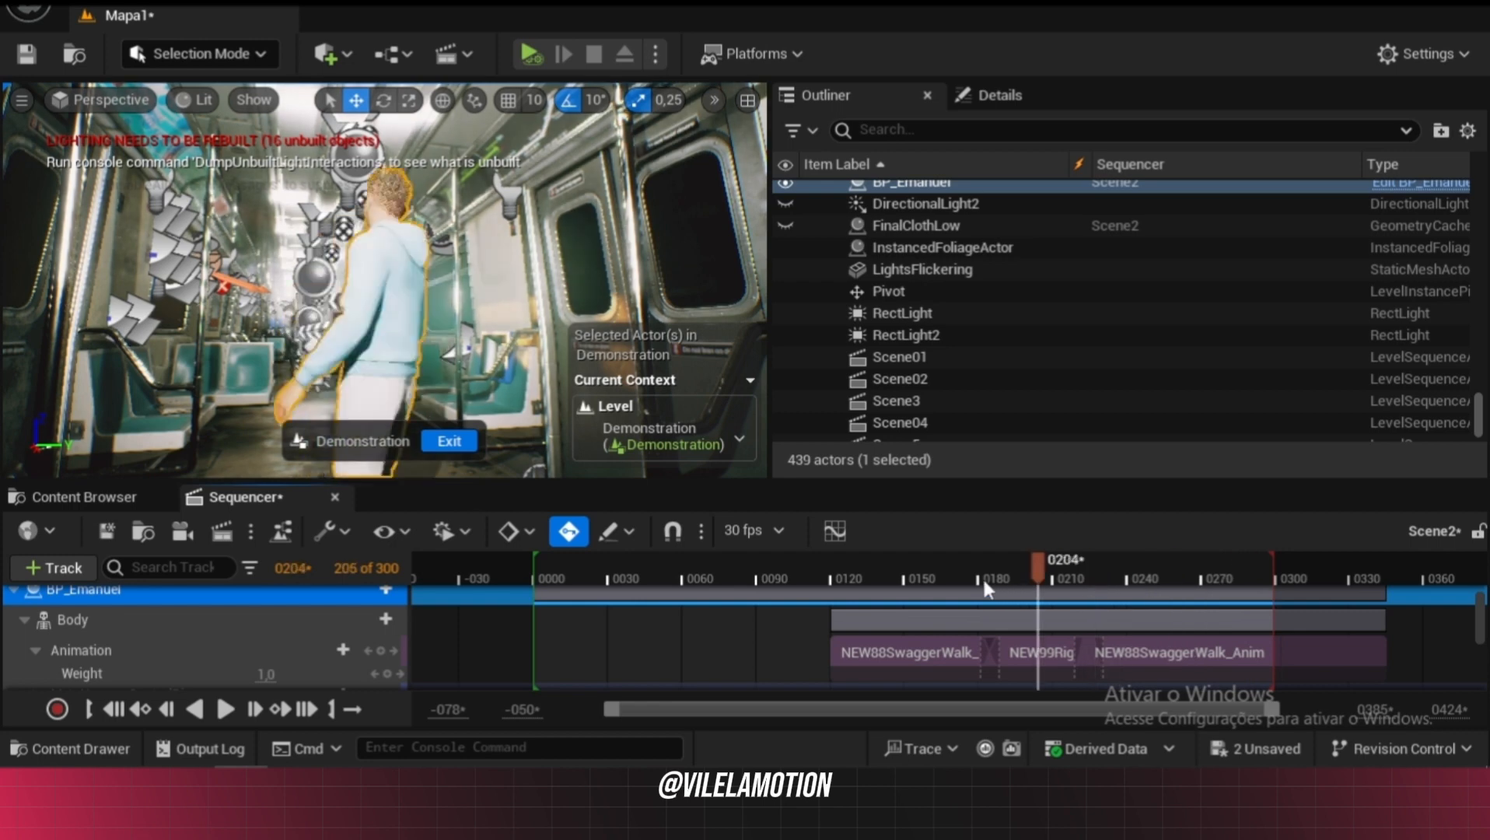
{"action": "left_click_drag", "start_coordinate": [1000, 586], "coordinate": [1071, 587]}
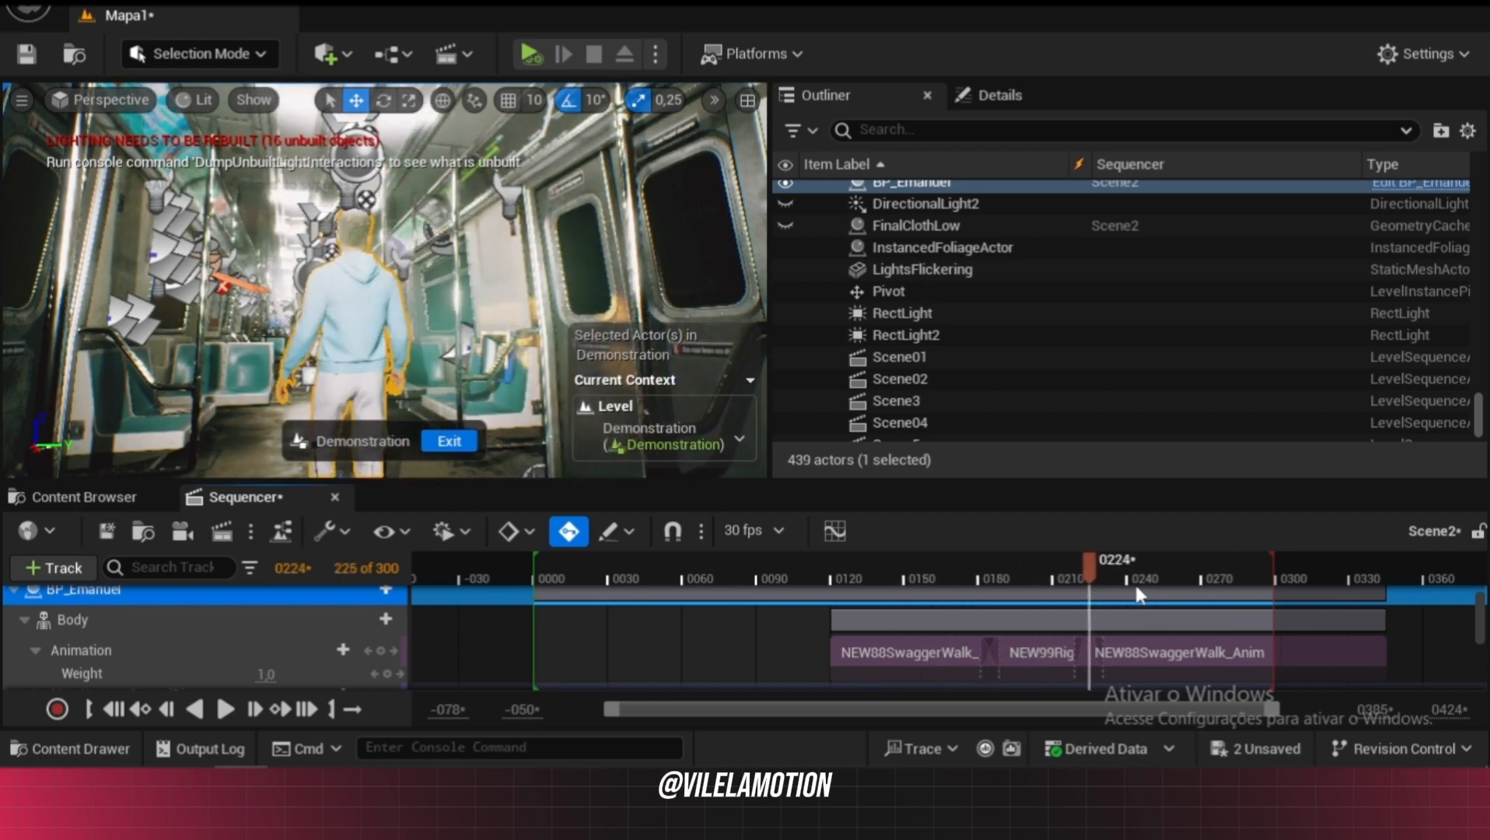
{"action": "mouse_move", "coordinate": [1242, 589]}
{"action": "left_mouse_down"}
{"action": "mouse_move", "coordinate": [1009, 593]}
{"action": "mouse_move", "coordinate": [1058, 604]}
{"action": "mouse_move", "coordinate": [1212, 590]}
{"action": "left_mouse_up"}
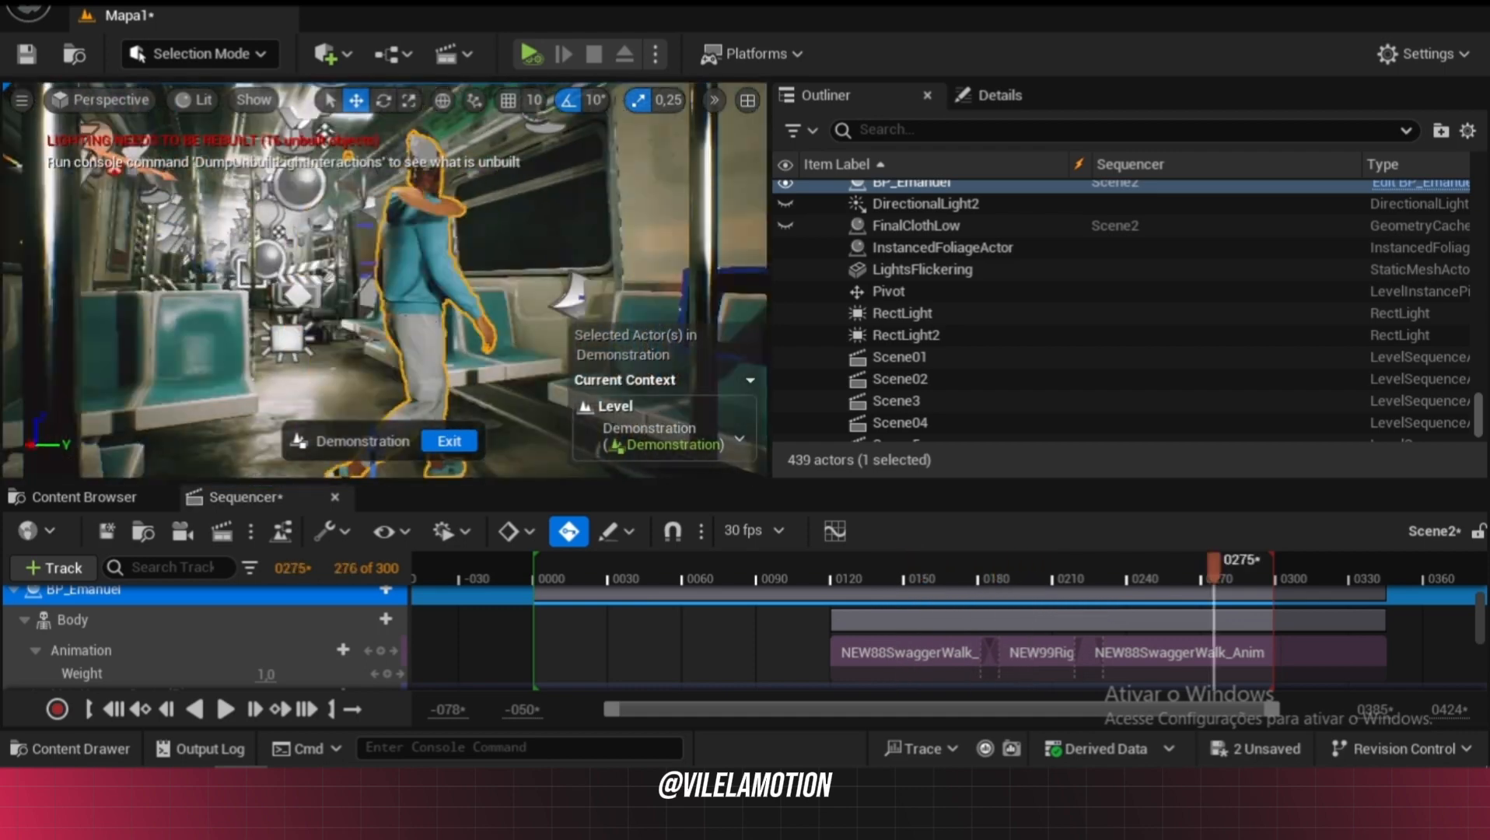
{"action": "right_click_drag", "start_coordinate": [385, 279], "coordinate": [470, 297]}
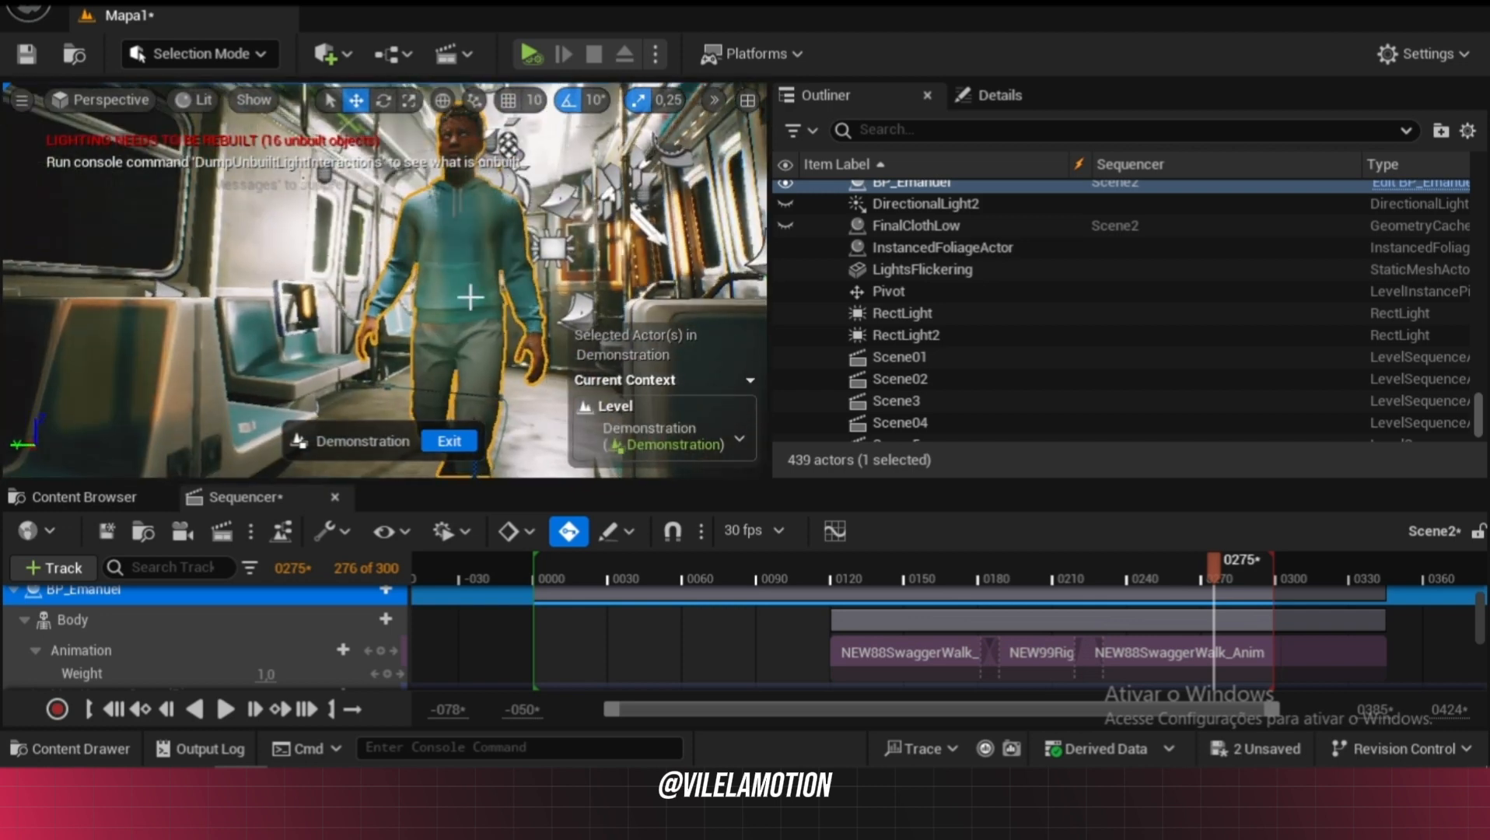